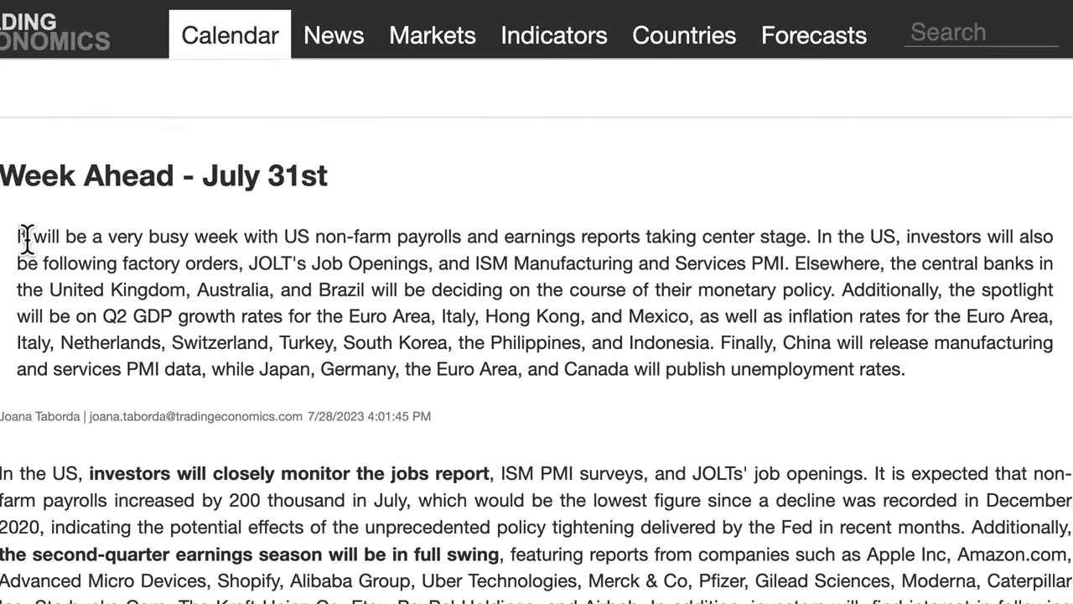
# Step: Highlight the Week Ahead - July 31st summary paragraph, and switch to the Pairs sheet of the TRADING180 fundamental spreadsheet
pyautogui.moveTo(27, 237); pyautogui.dragTo(902, 371)
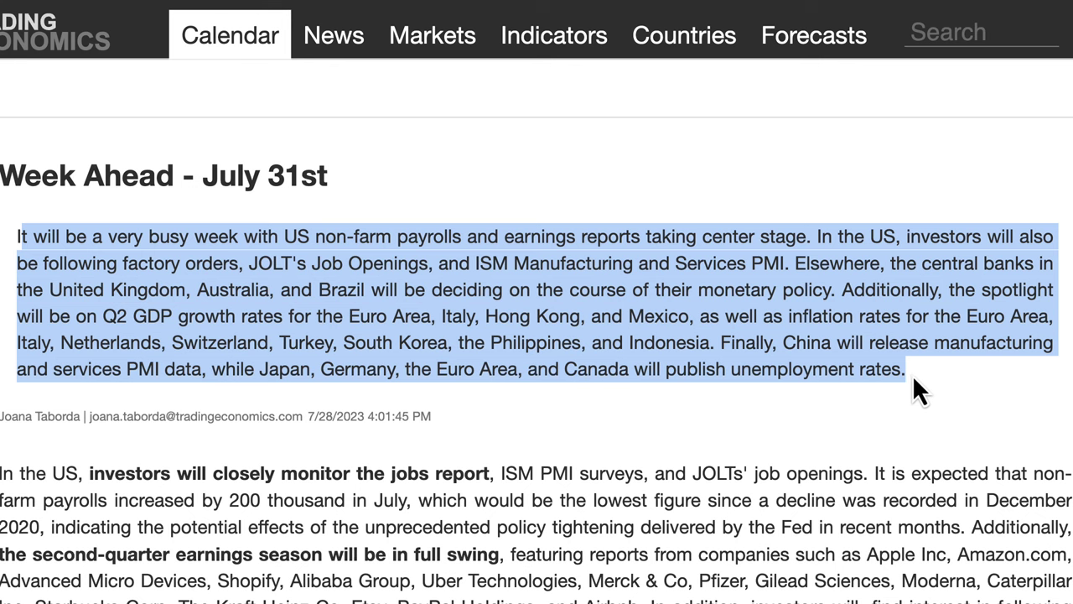
pyautogui.click(913, 377)
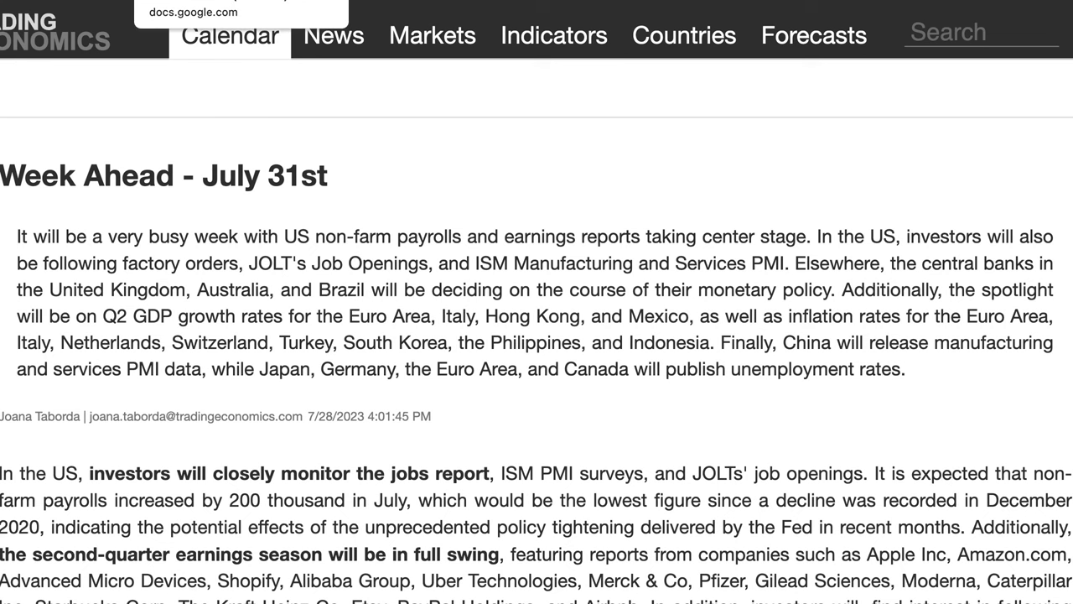
pyautogui.hotkey('ctrl', 'Tab')
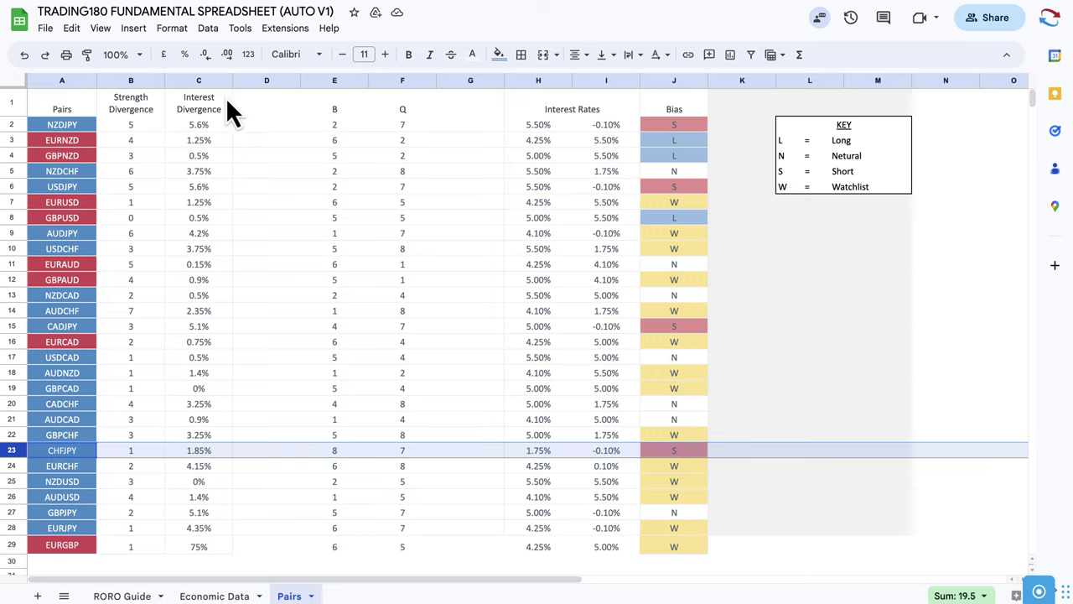
pyautogui.click(676, 108)
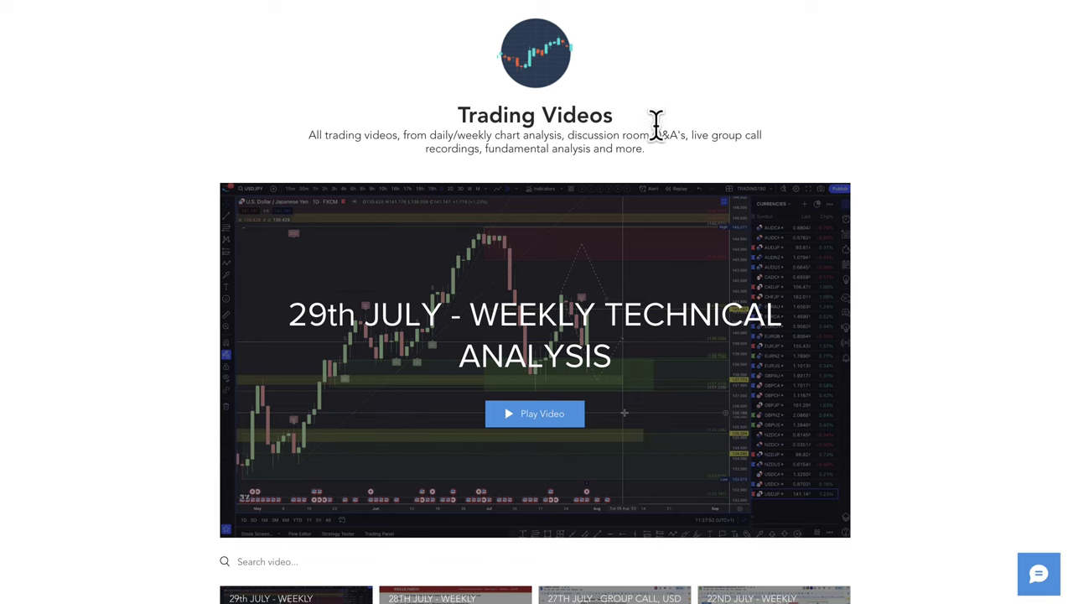
# Step: Browse the Trading Videos library from the 29th July weekly technical analysis through the older recordings
pyautogui.scroll(-1, 658, 123)
pyautogui.scroll(1, 587, 121)
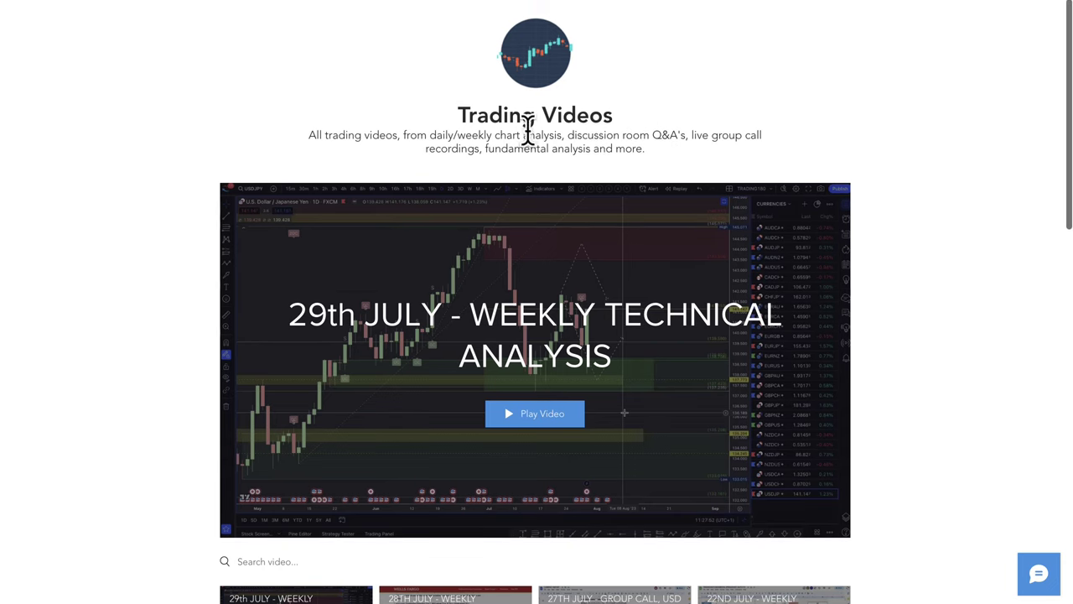
pyautogui.scroll(-3, 596, 134)
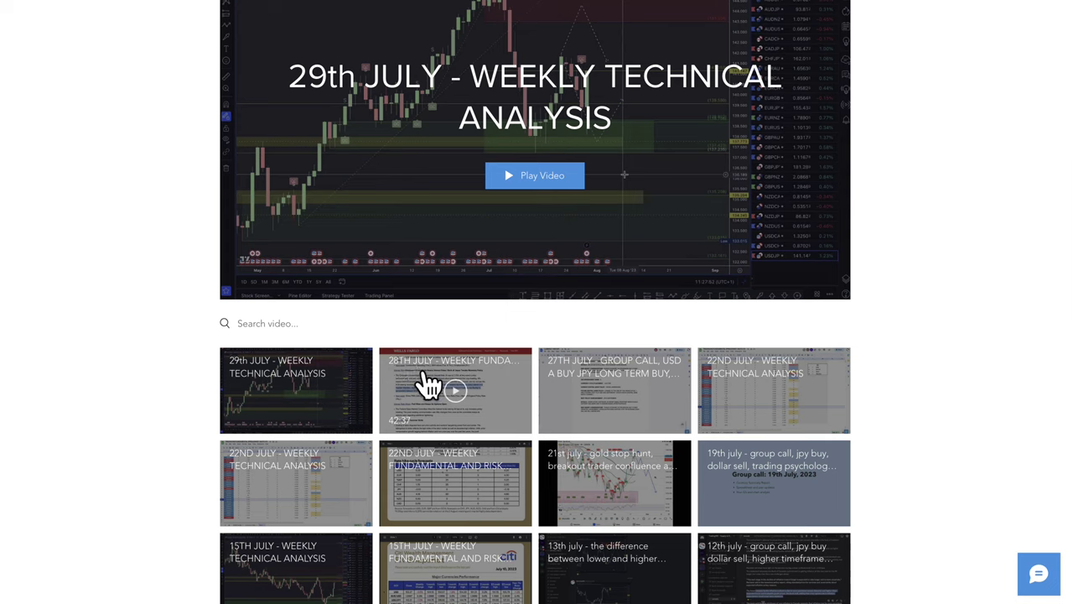
pyautogui.scroll(1, 464, 382)
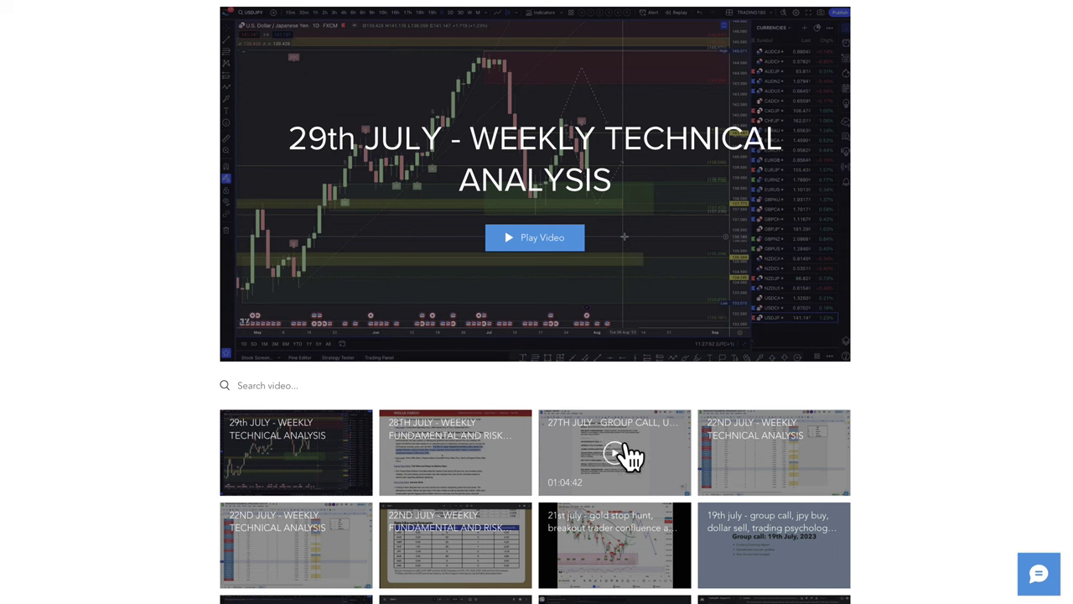
pyautogui.scroll(-4, 592, 551)
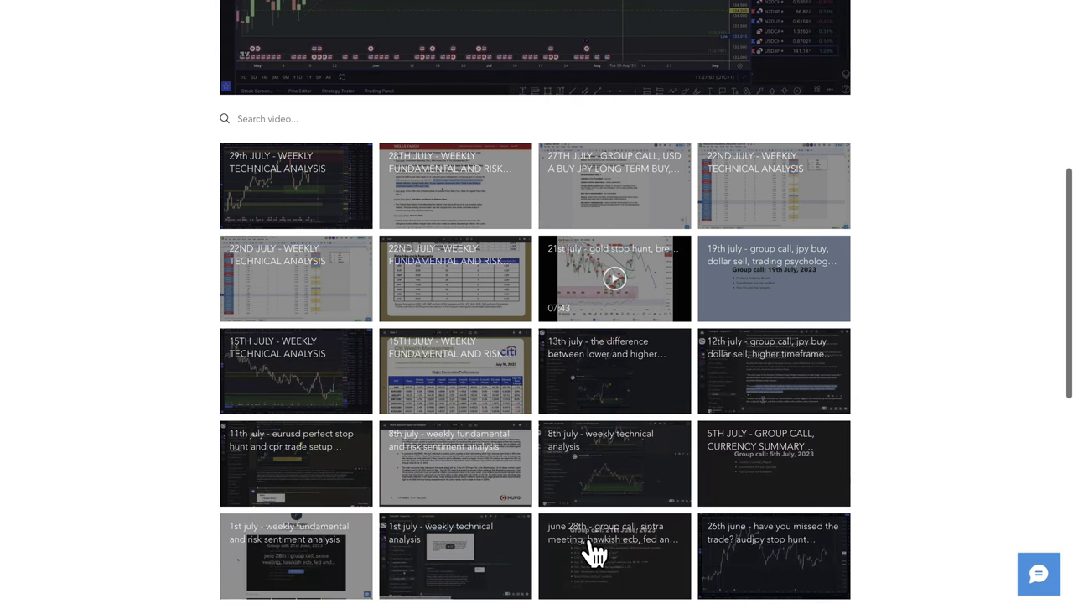
pyautogui.scroll(-4, 592, 551)
pyautogui.scroll(2, 592, 551)
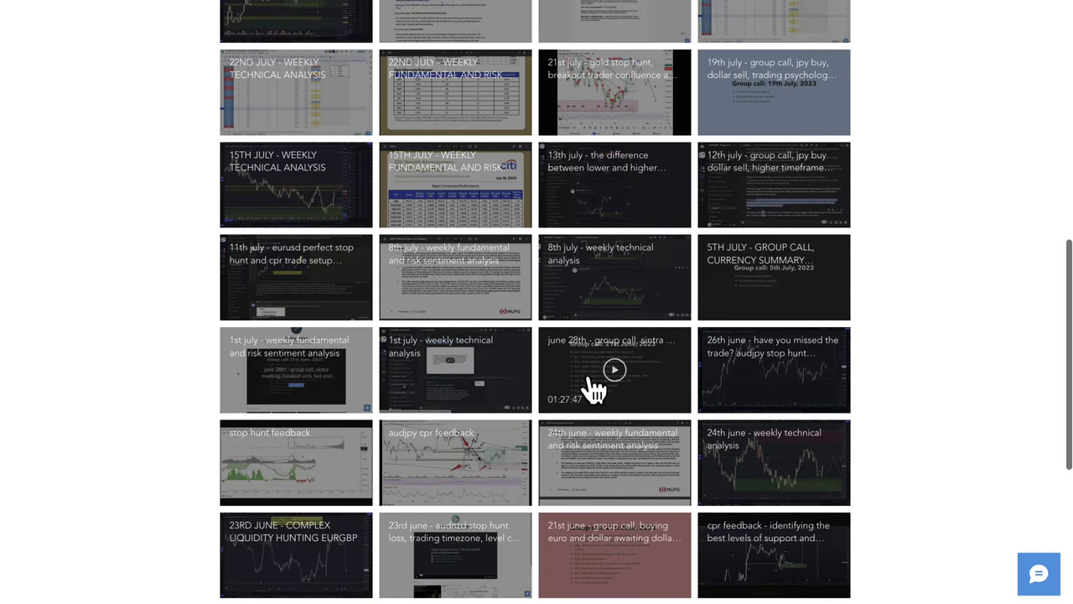
pyautogui.scroll(9, 592, 388)
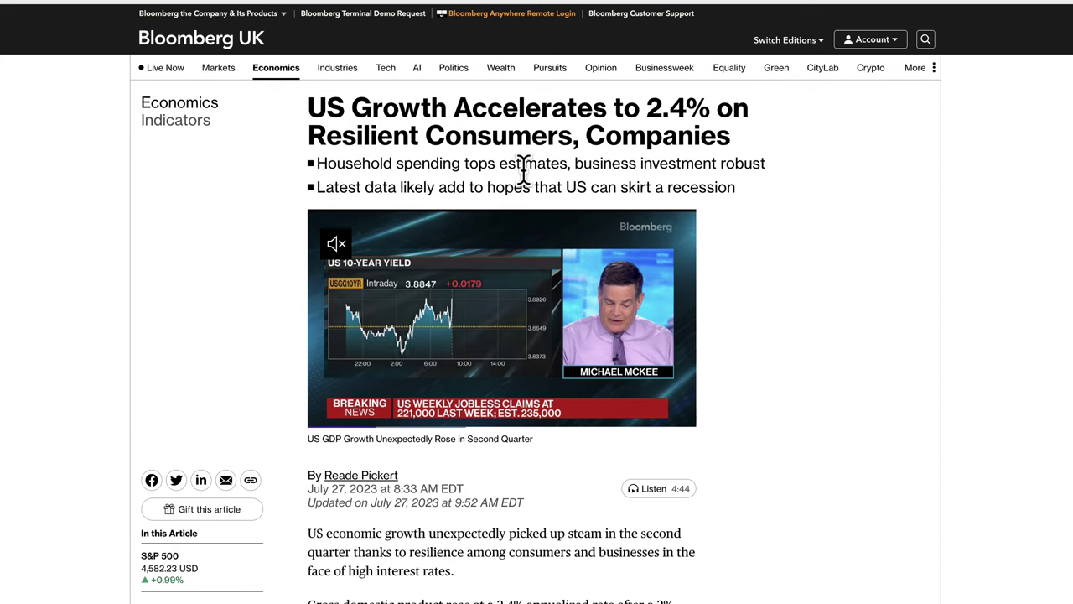
# Step: Highlight the summary bullets and the opening paragraph of the Bloomberg article on accelerating US growth
pyautogui.scroll(-1, 517, 165)
pyautogui.moveTo(382, 151); pyautogui.dragTo(738, 178)
pyautogui.scroll(-2, 731, 312)
pyautogui.scroll(-3, 732, 318)
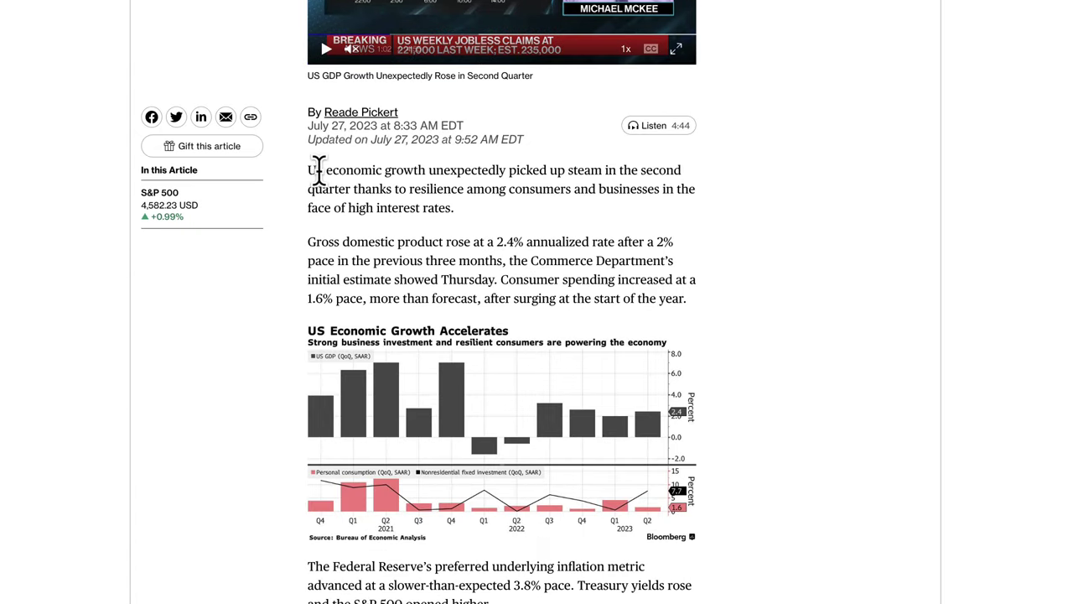
pyautogui.moveTo(318, 171); pyautogui.dragTo(556, 225)
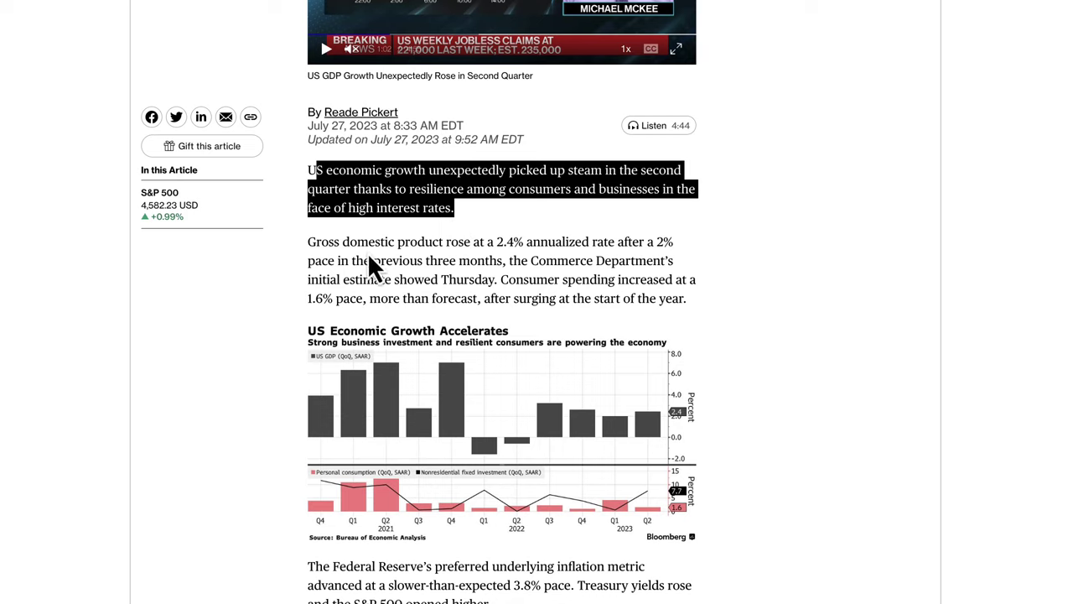
# Step: Highlight the paragraph below the indicator table about the US economy being in better shape than economists had expected
pyautogui.scroll(-6, 539, 455)
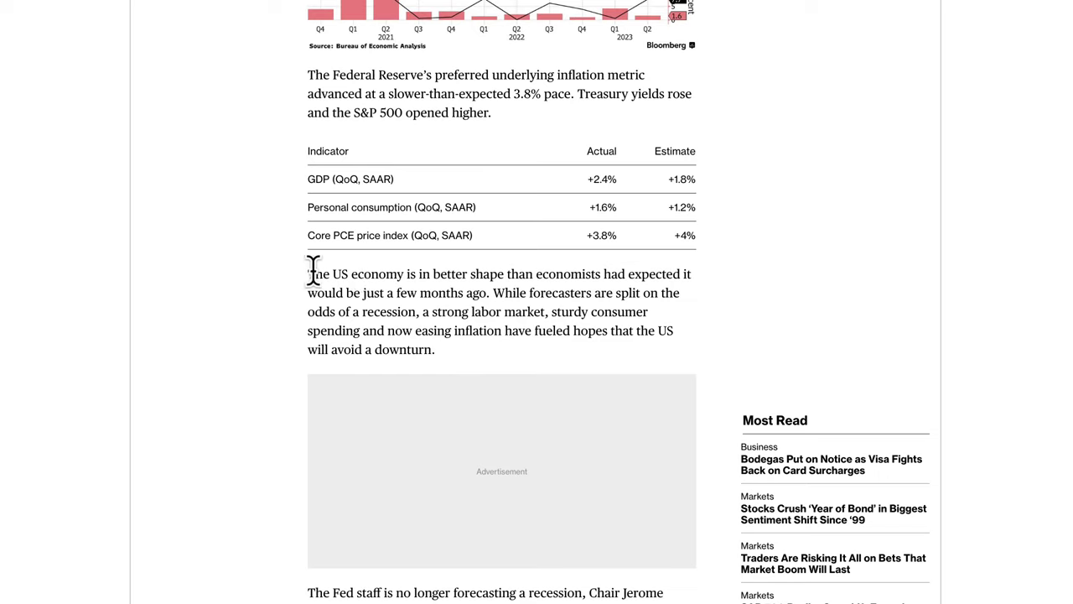
pyautogui.moveTo(308, 280); pyautogui.dragTo(498, 286)
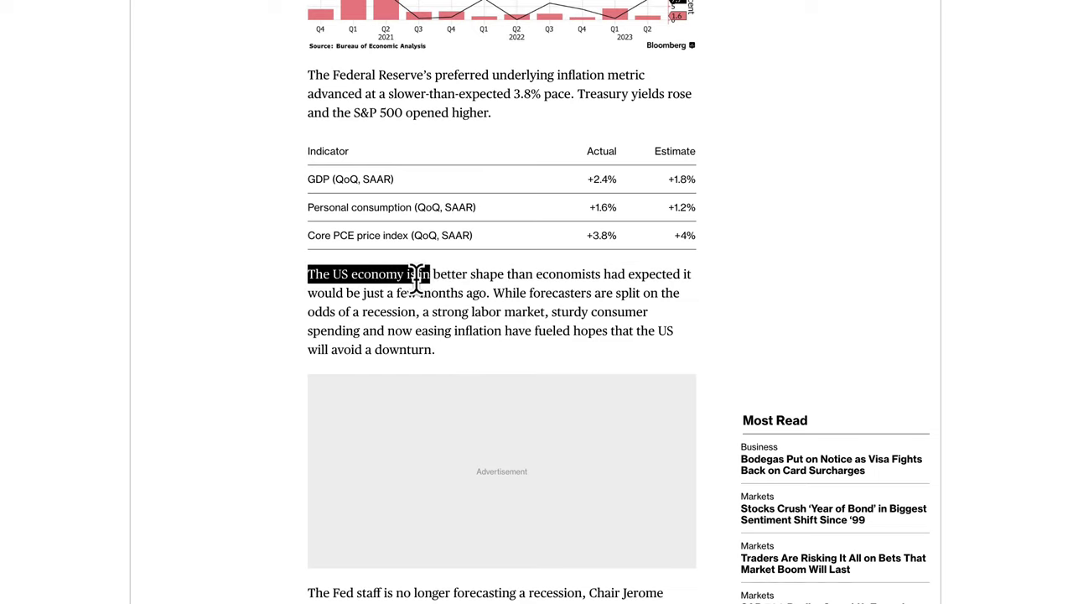
pyautogui.moveTo(416, 280); pyautogui.dragTo(440, 359)
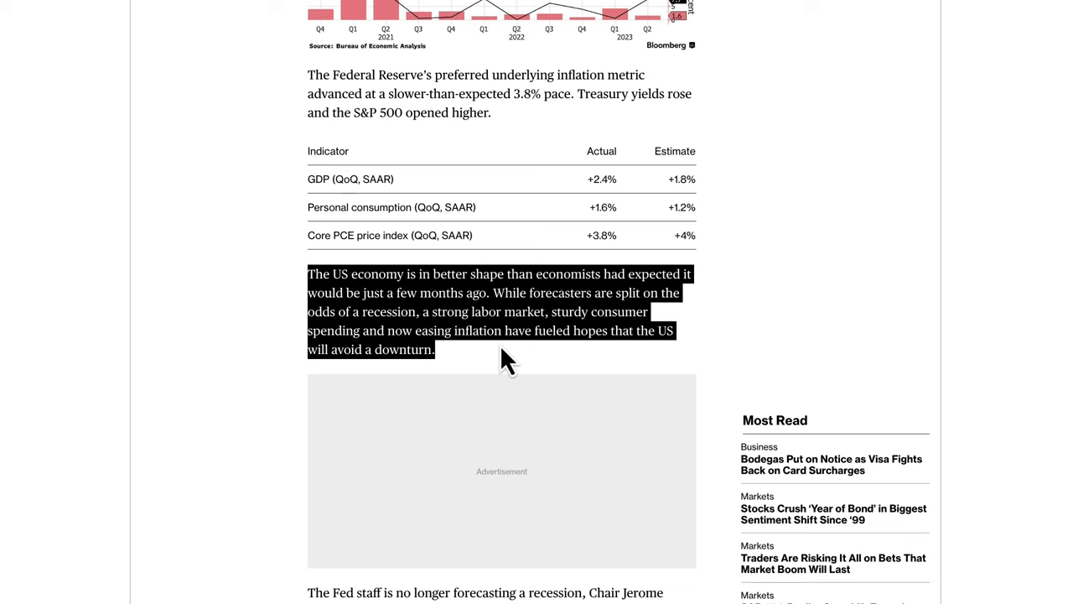
# Step: Highlight the whole paragraph about the Fed staff's recession forecast and the chair's inflation expectations, and return to the article's start
pyautogui.scroll(-3, 501, 346)
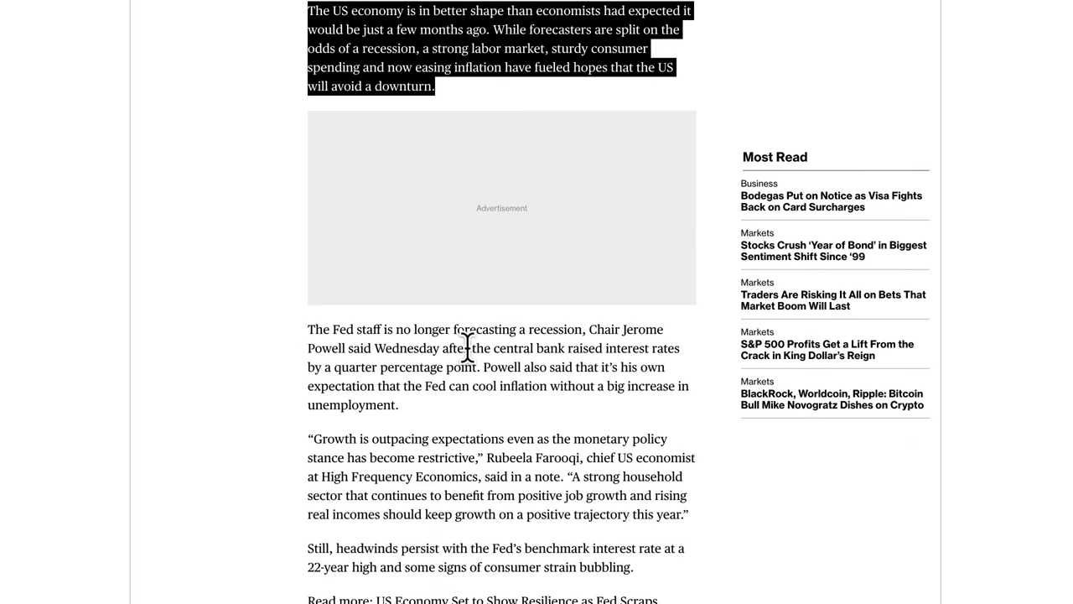
pyautogui.moveTo(307, 335); pyautogui.dragTo(514, 380)
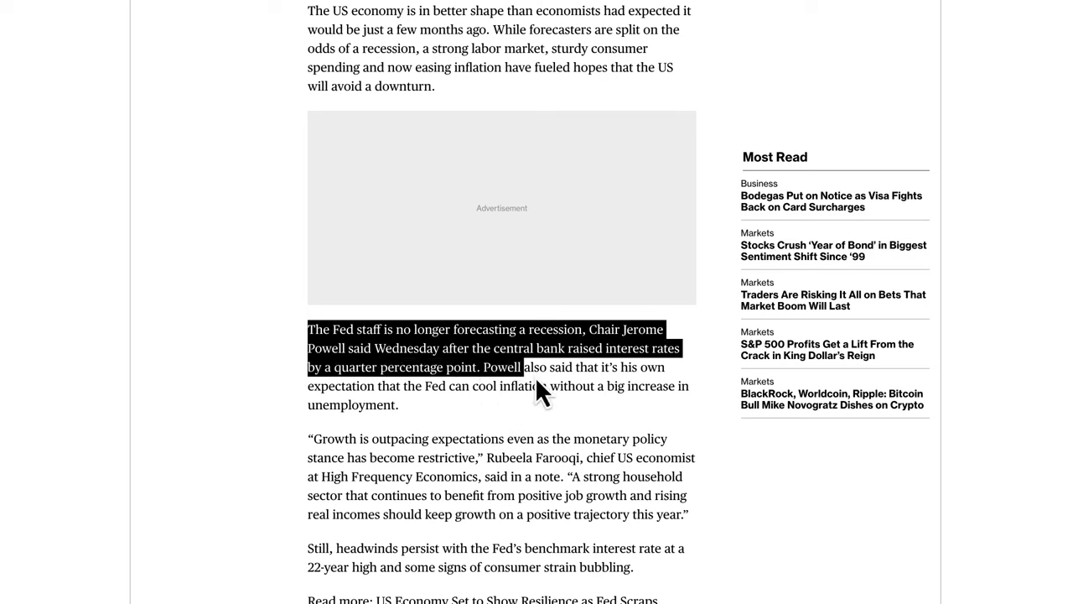
pyautogui.moveTo(624, 379); pyautogui.dragTo(370, 390)
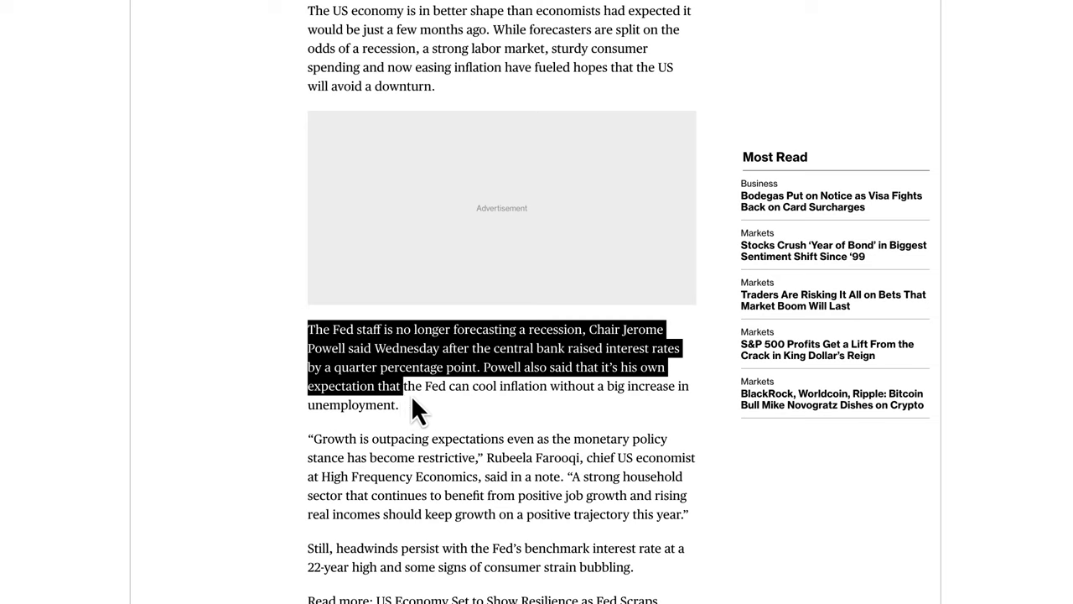
pyautogui.moveTo(424, 390); pyautogui.dragTo(526, 420)
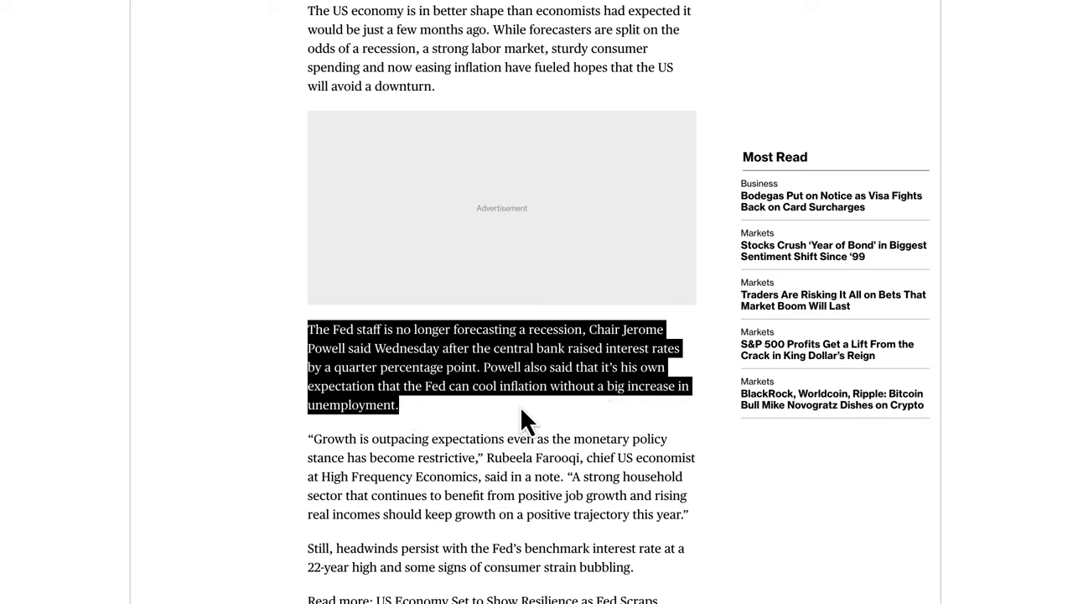
pyautogui.scroll(15, 659, 352)
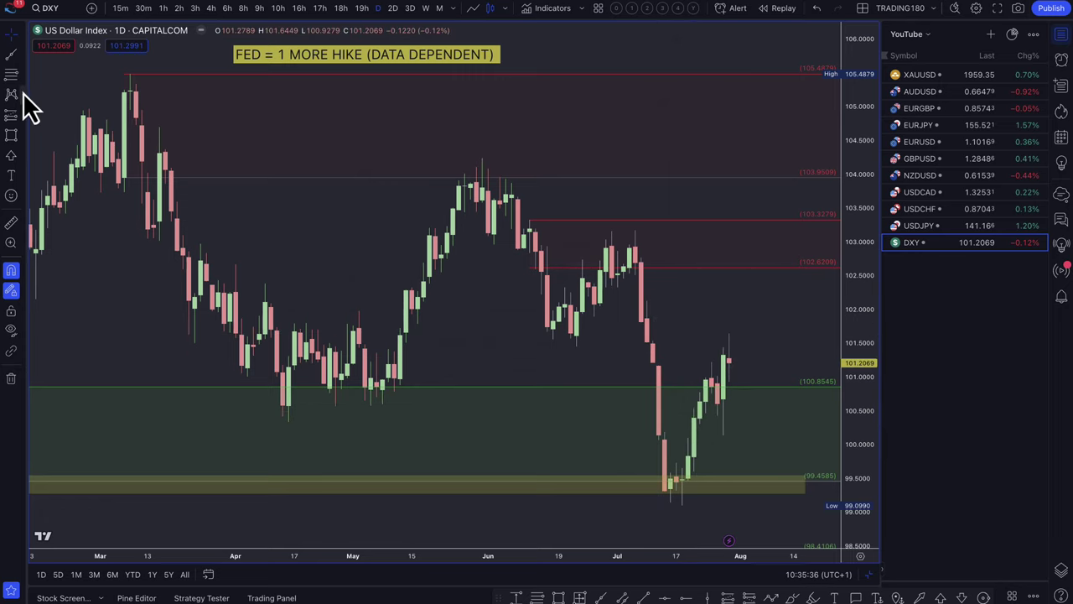
# Step: Sketch a downward and an upward arrow with the Brush above the latest US Dollar Index candles, and undo the drawing
pyautogui.click(795, 598)
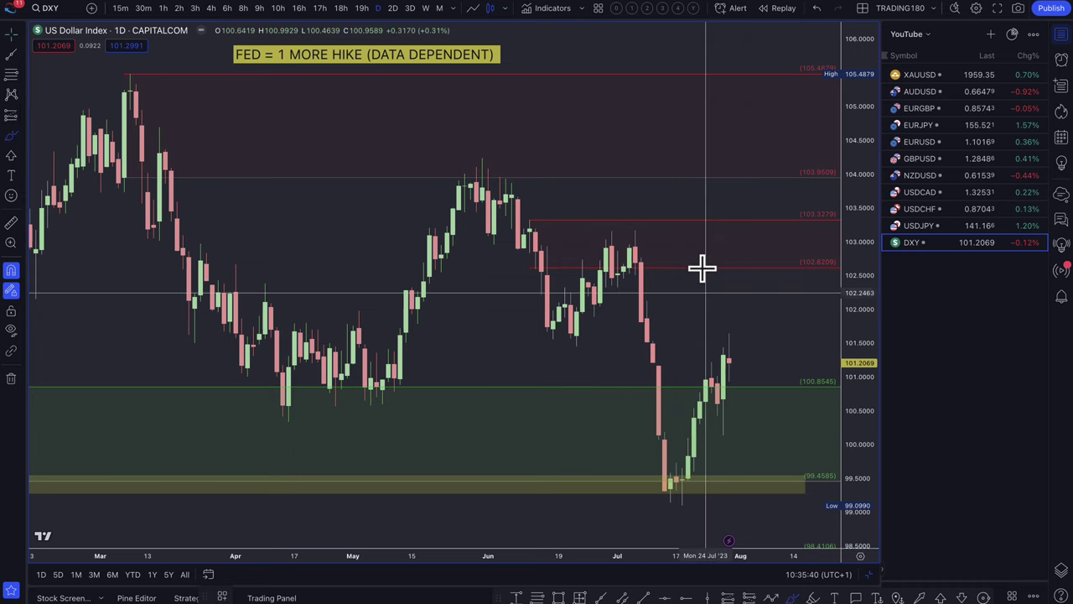
pyautogui.moveTo(690, 151)
pyautogui.mouseDown()
pyautogui.moveTo(700, 243)
pyautogui.moveTo(757, 182)
pyautogui.moveTo(755, 151)
pyautogui.moveTo(769, 165)
pyautogui.mouseUp()
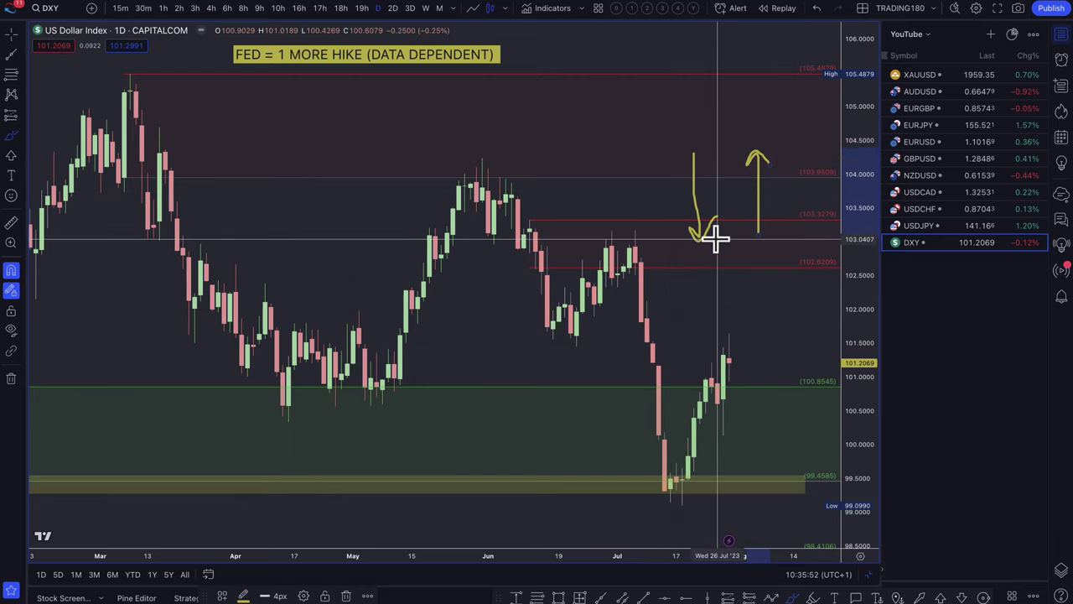
pyautogui.scroll(-5, 715, 239)
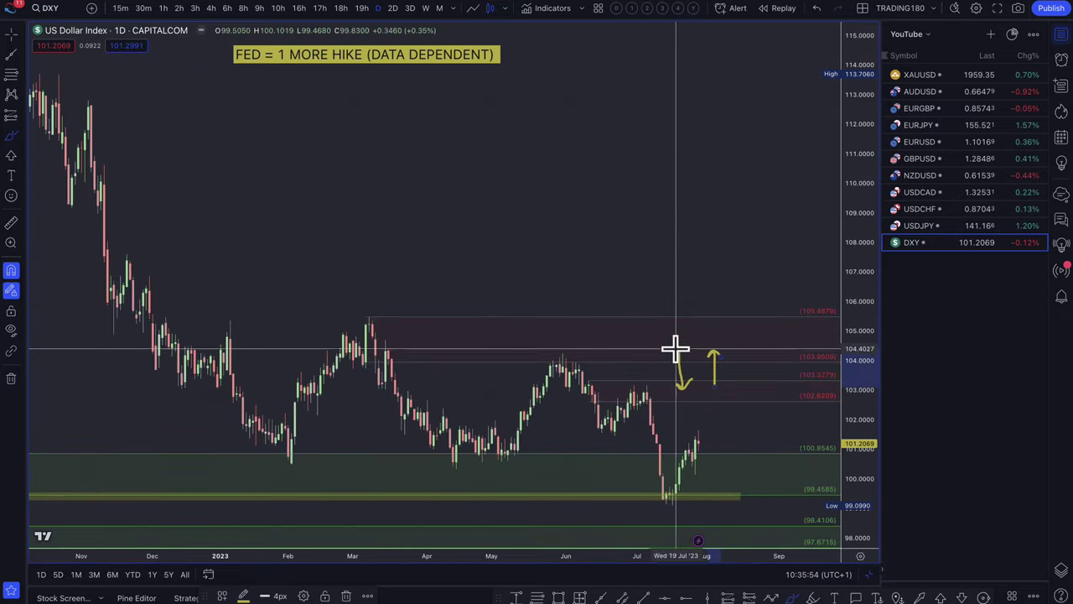
pyautogui.scroll(5, 678, 349)
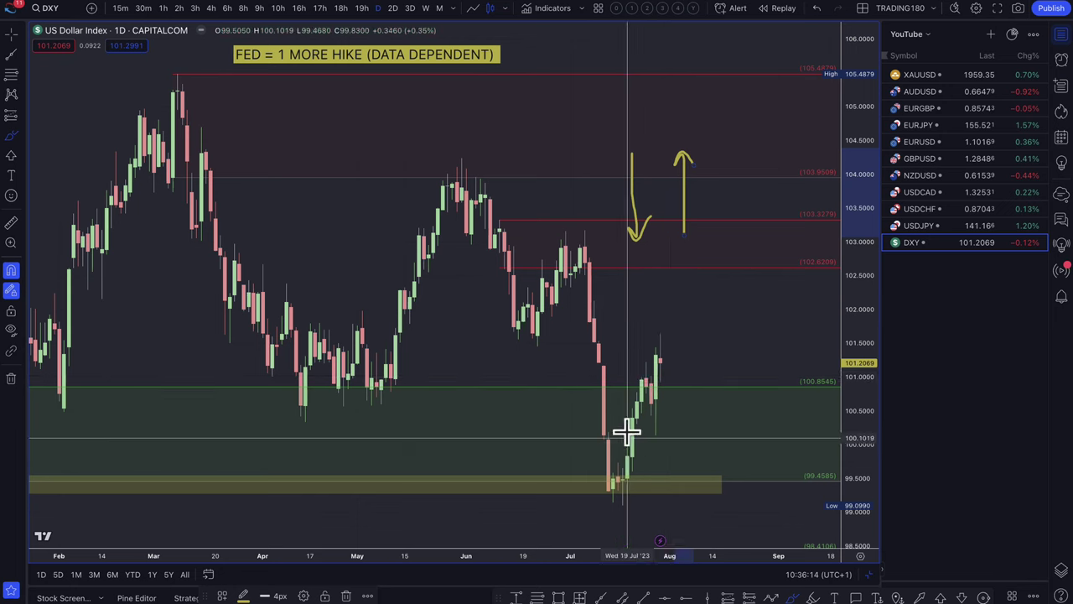
pyautogui.hotkey('ctrl', 'z')
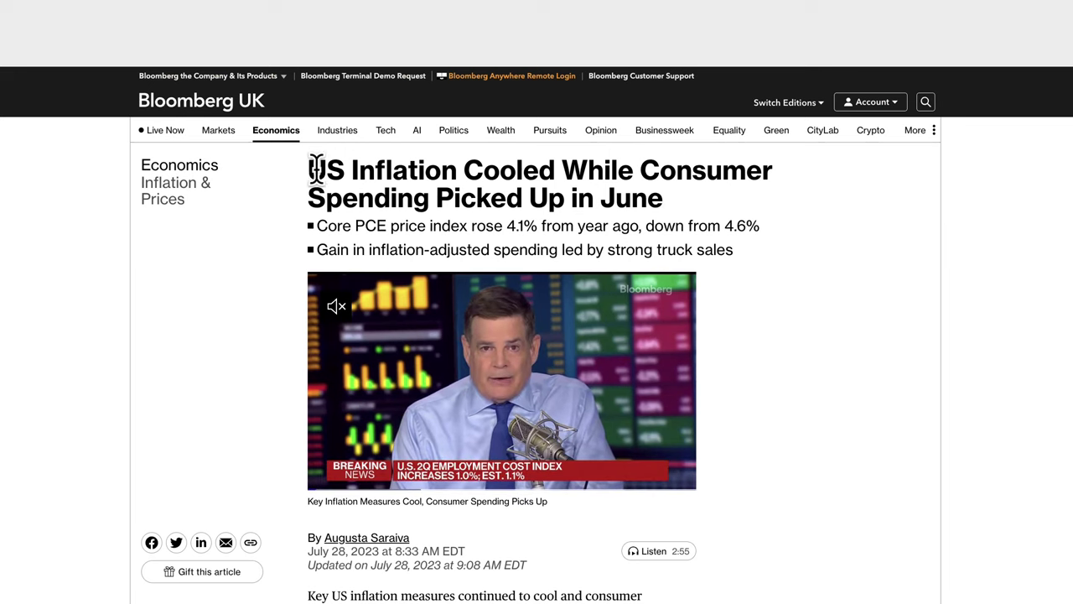
# Step: Highlight the headline of the Bloomberg article on cooling US inflation and June consumer spending
pyautogui.moveTo(316, 170); pyautogui.dragTo(675, 203)
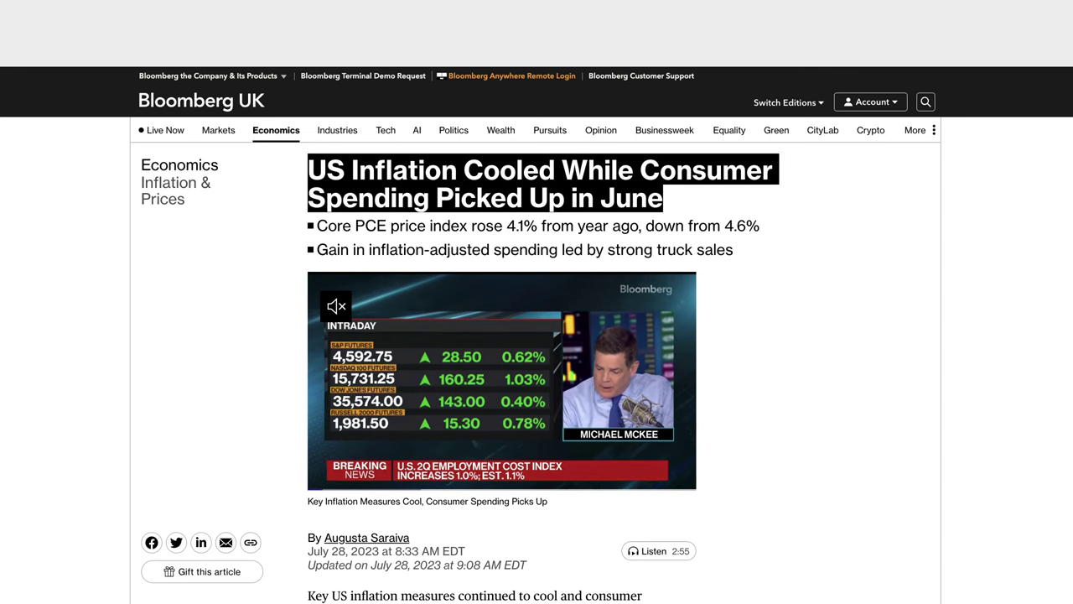
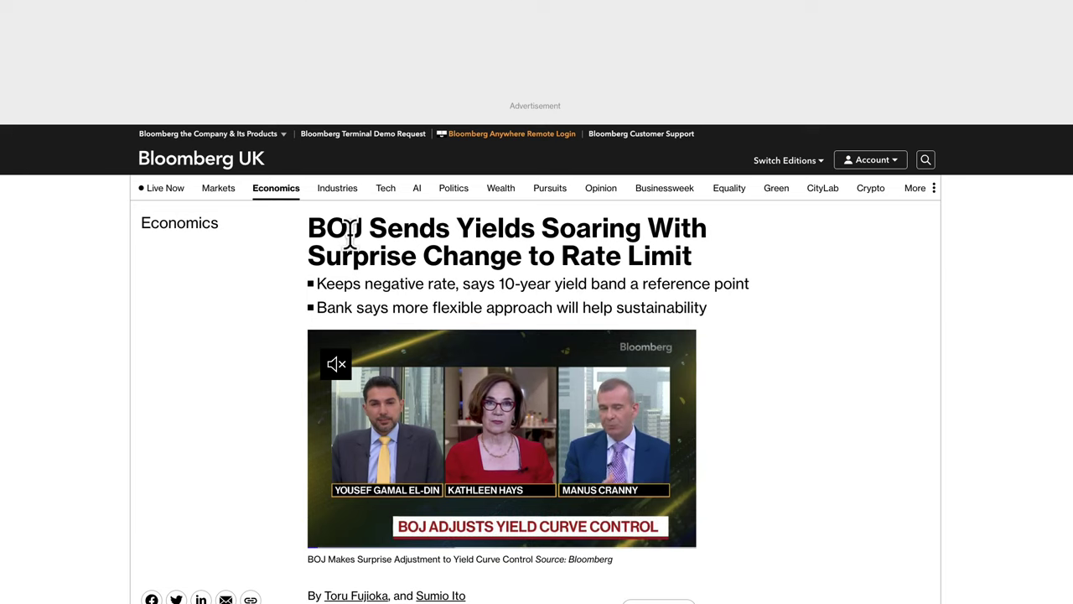
# Step: Highlight the headline and both summary bullets of the Bloomberg article on the BOJ's surprise rate limit change
pyautogui.scroll(-2, 424, 244)
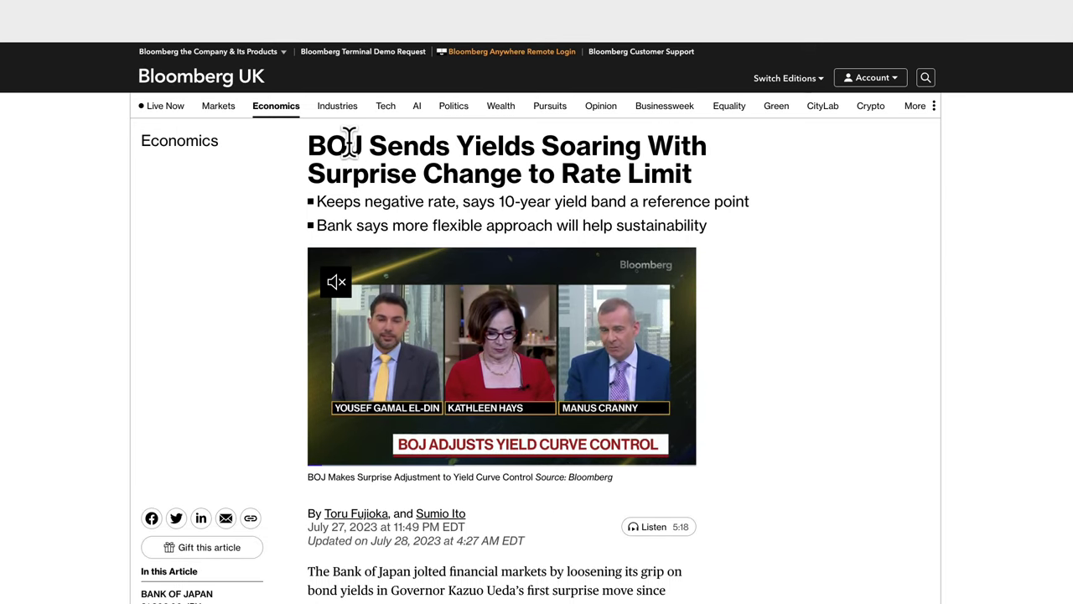
pyautogui.moveTo(308, 144); pyautogui.dragTo(663, 201)
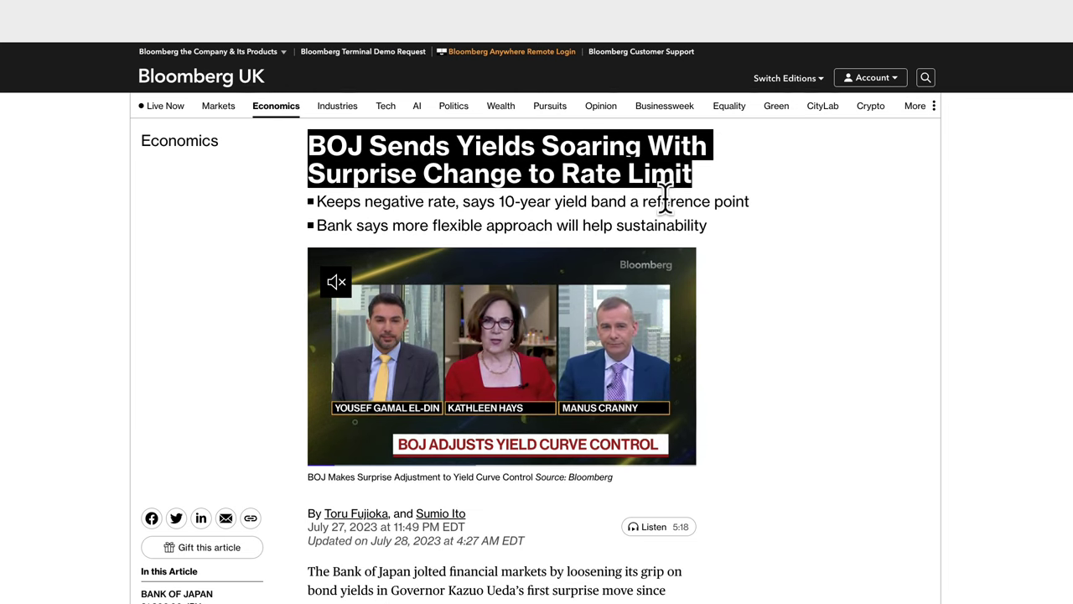
pyautogui.scroll(-2, 673, 214)
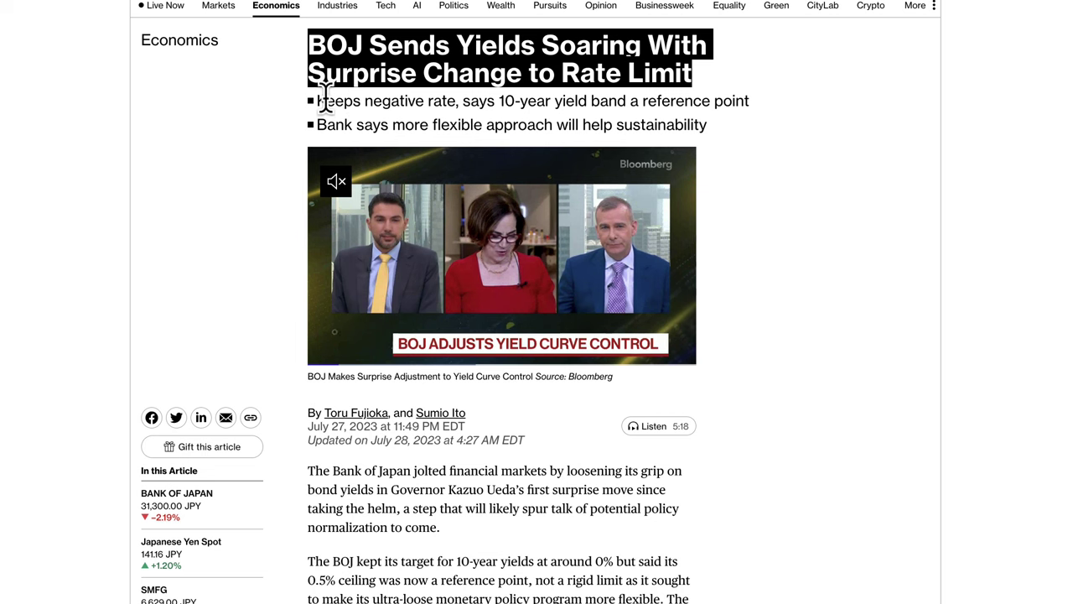
pyautogui.moveTo(325, 100); pyautogui.dragTo(717, 129)
# Step: Highlight the passage on the BOJ's short-term policy rate and yield curve control program, and single out its -0.1% rate
pyautogui.scroll(-3, 702, 394)
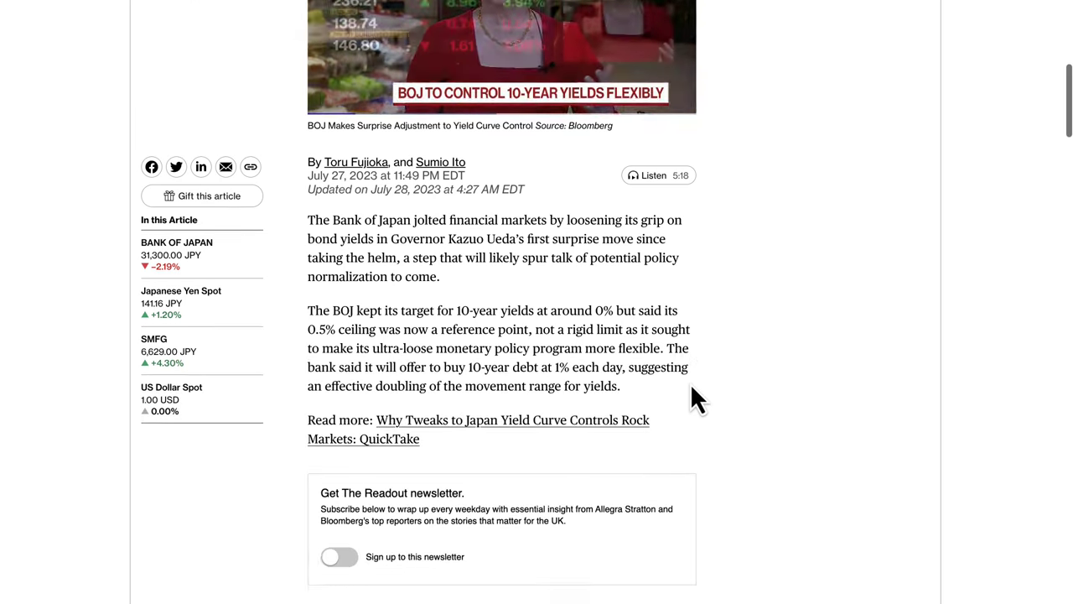
pyautogui.scroll(-4, 693, 389)
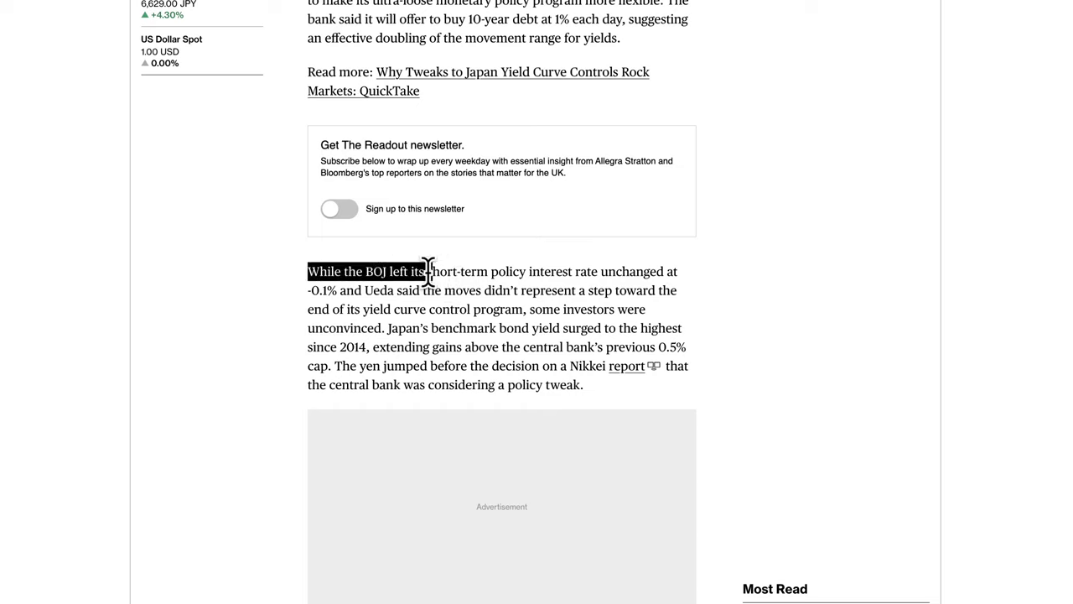
pyautogui.moveTo(580, 283); pyautogui.dragTo(626, 283)
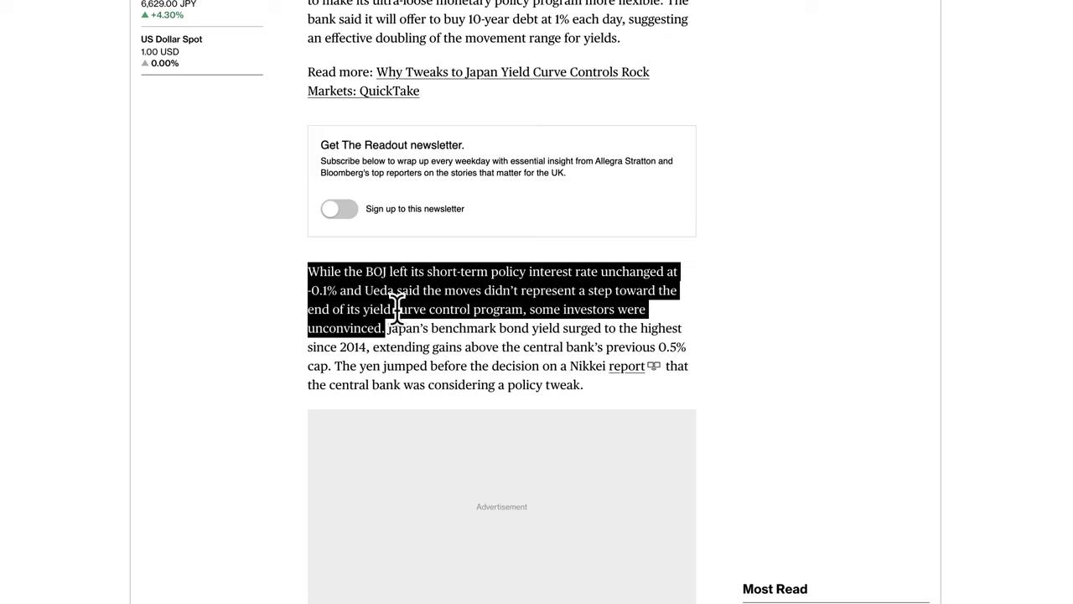
pyautogui.click(314, 291)
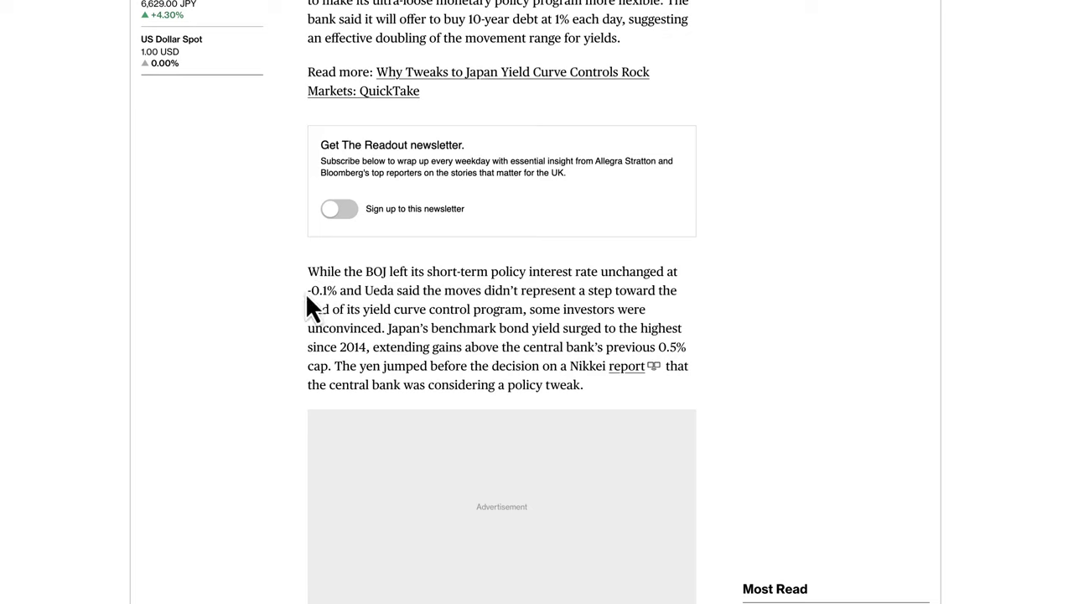
pyautogui.moveTo(308, 292); pyautogui.dragTo(328, 294)
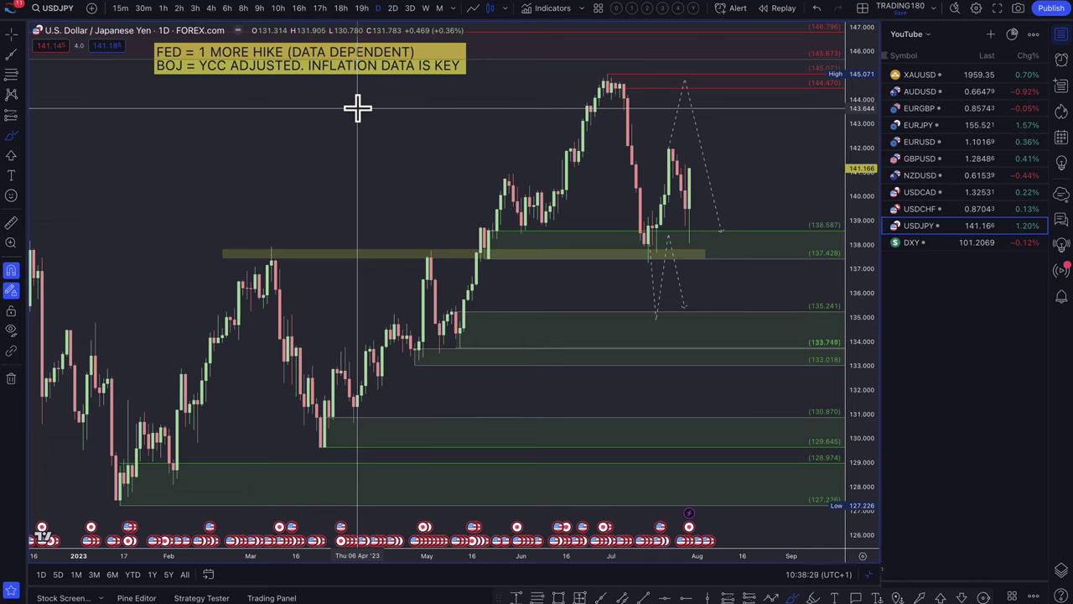
# Step: Shift the dashed up-then-down projection path forward so it starts beside the latest USDJPY candle
pyautogui.click(20, 138)
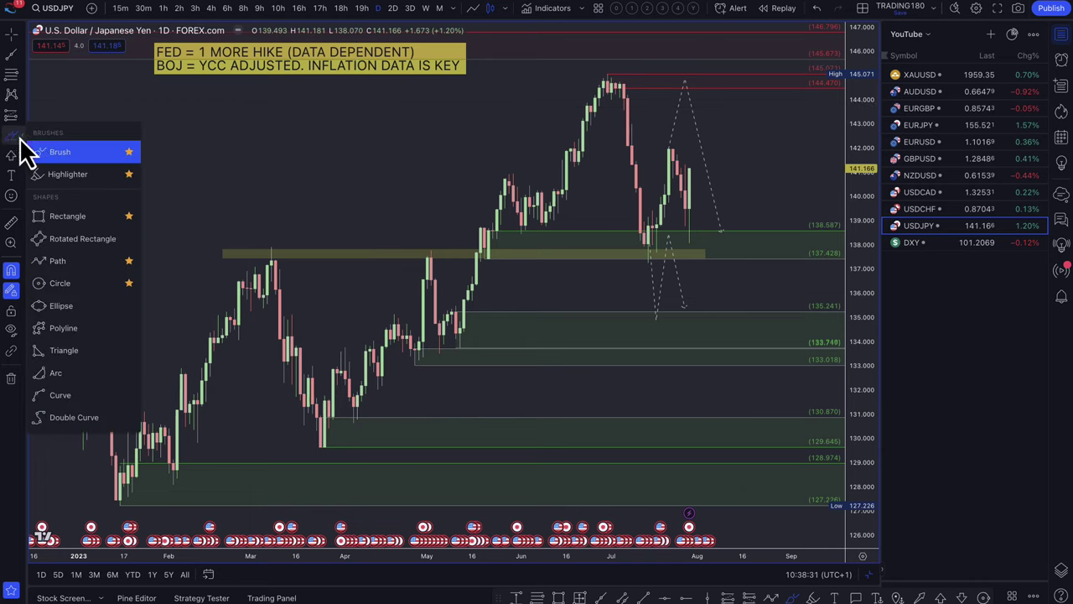
pyautogui.click(54, 153)
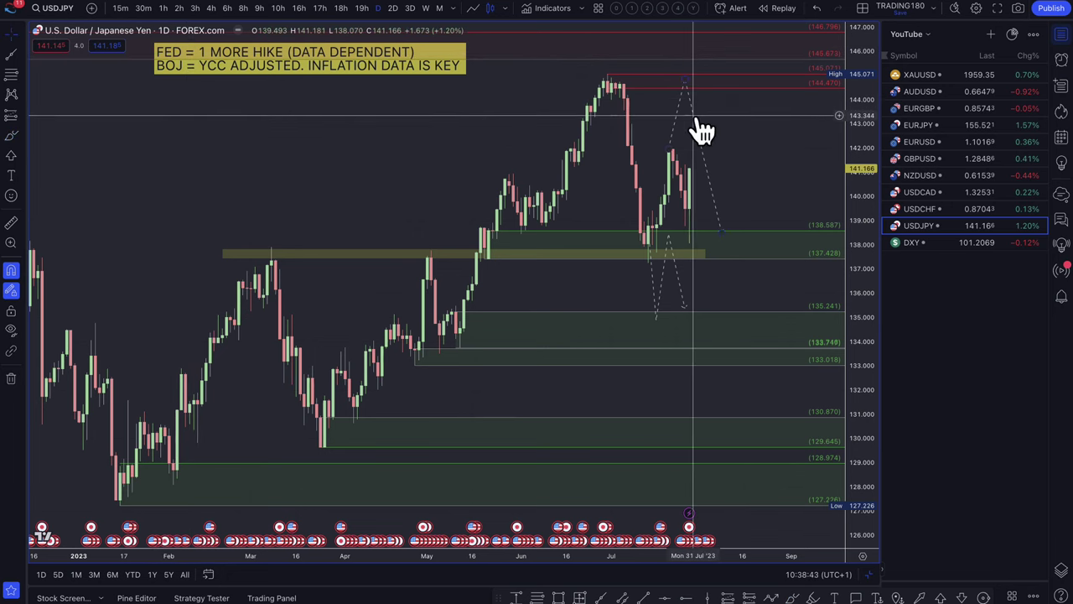
pyautogui.moveTo(707, 130)
pyautogui.mouseDown()
pyautogui.moveTo(729, 132)
pyautogui.moveTo(732, 145)
pyautogui.mouseUp()
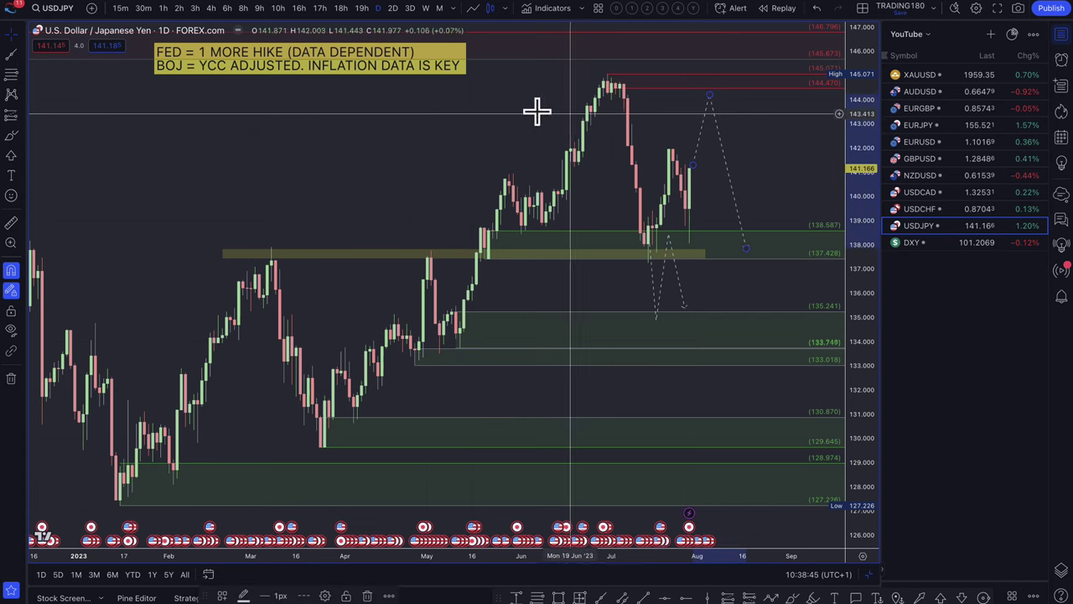
pyautogui.click(12, 135)
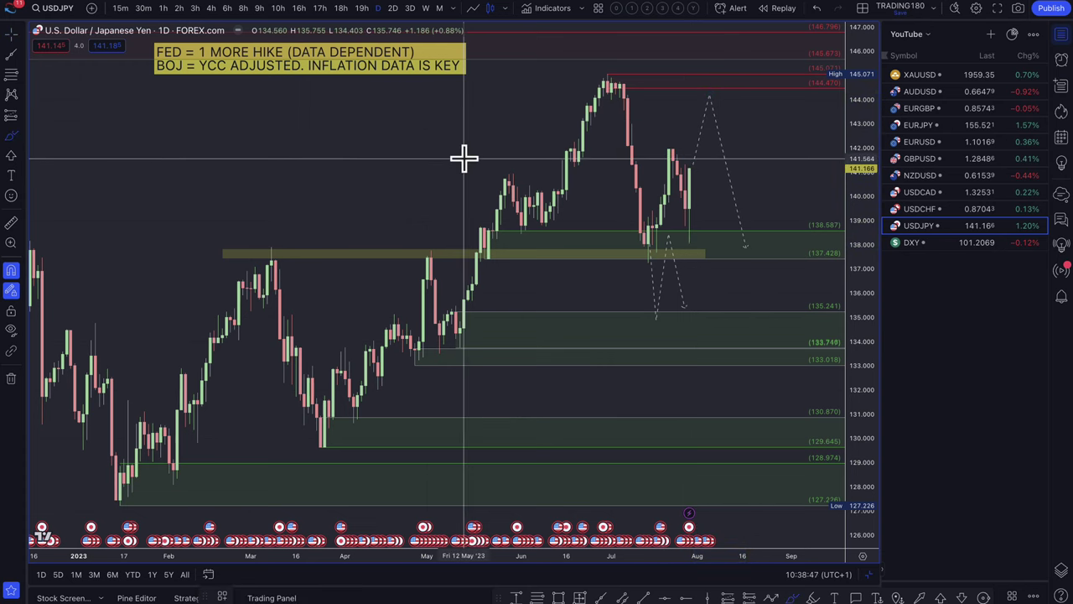
# Step: Draw a zone from 140.073 to 141.957 at the 21 July USDJPY candle and apply the "1. SUPPLY" template to it
pyautogui.scroll(3, 454, 157)
pyautogui.scroll(2, 455, 157)
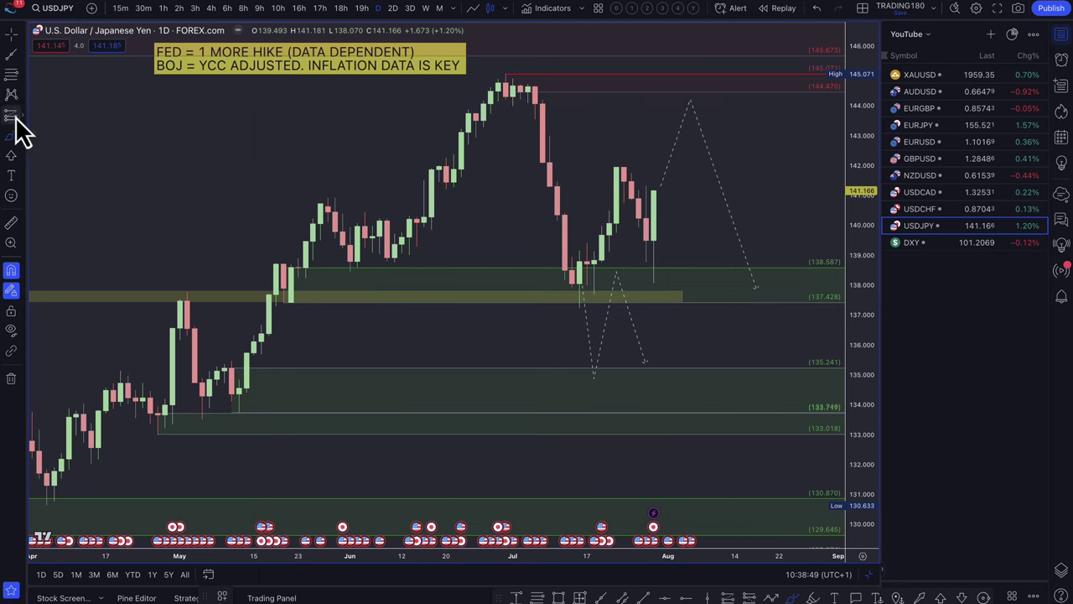
pyautogui.click(10, 72)
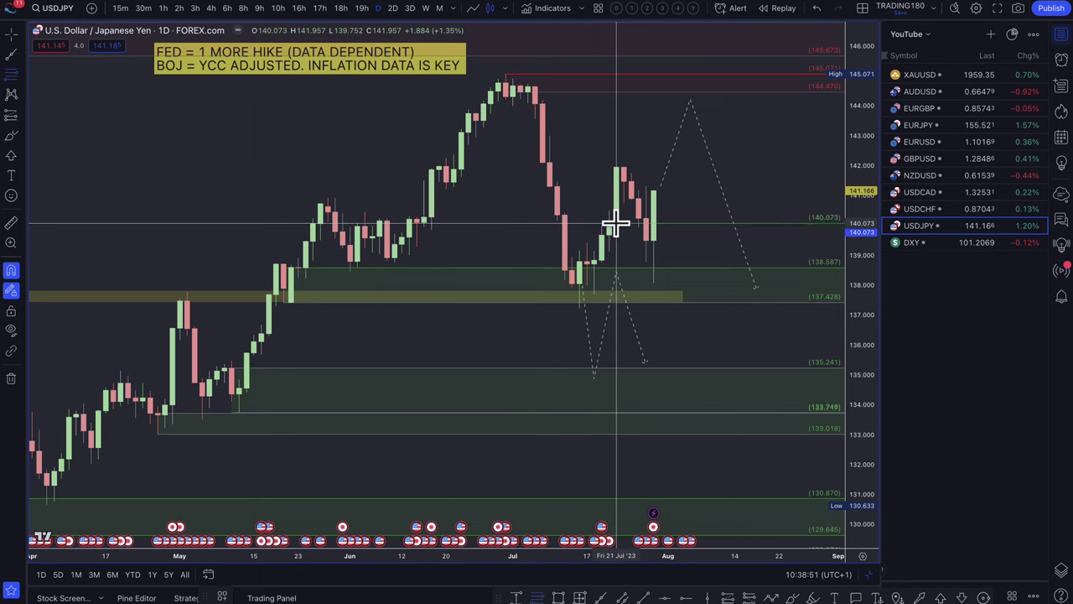
pyautogui.click(614, 223)
pyautogui.click(613, 156)
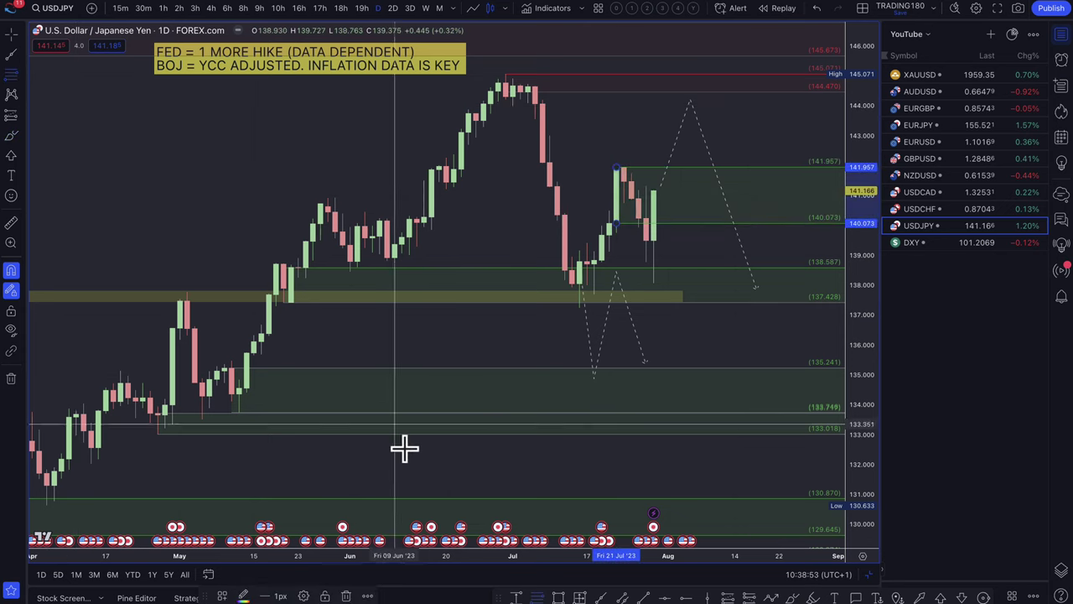
pyautogui.click(223, 594)
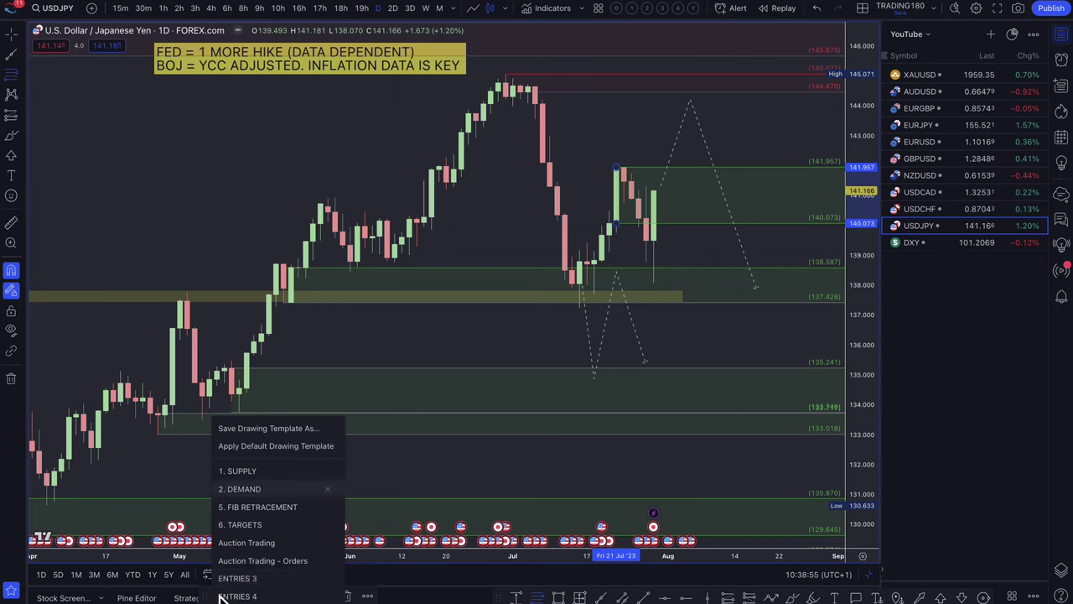
pyautogui.click(242, 471)
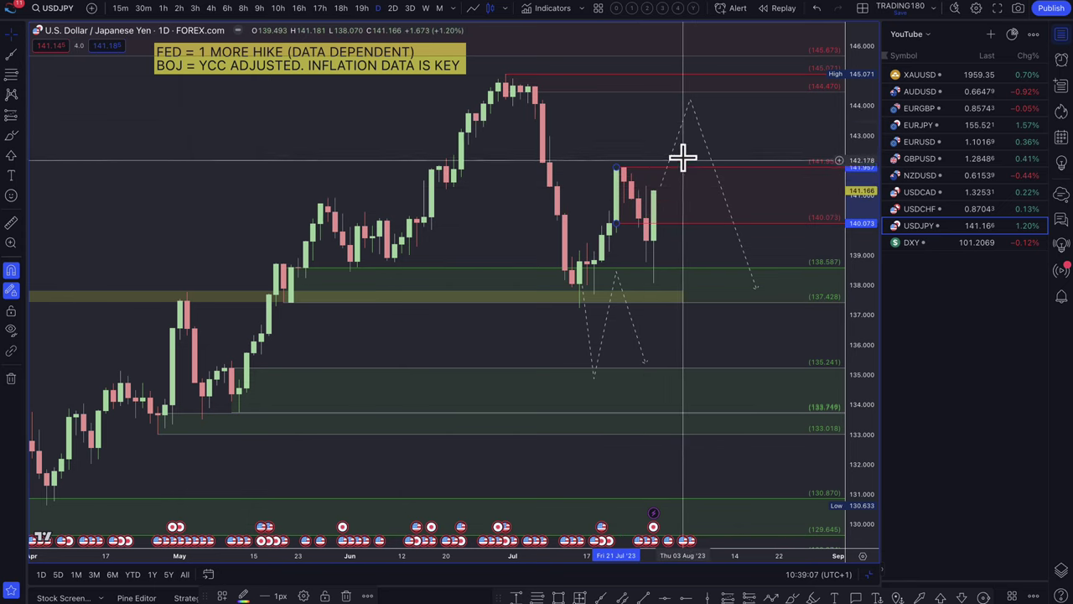
# Step: Raise the peak of the up-then-down projection path into the supply zone between 144.470 and 145.071
pyautogui.moveTo(690, 109); pyautogui.dragTo(685, 88)
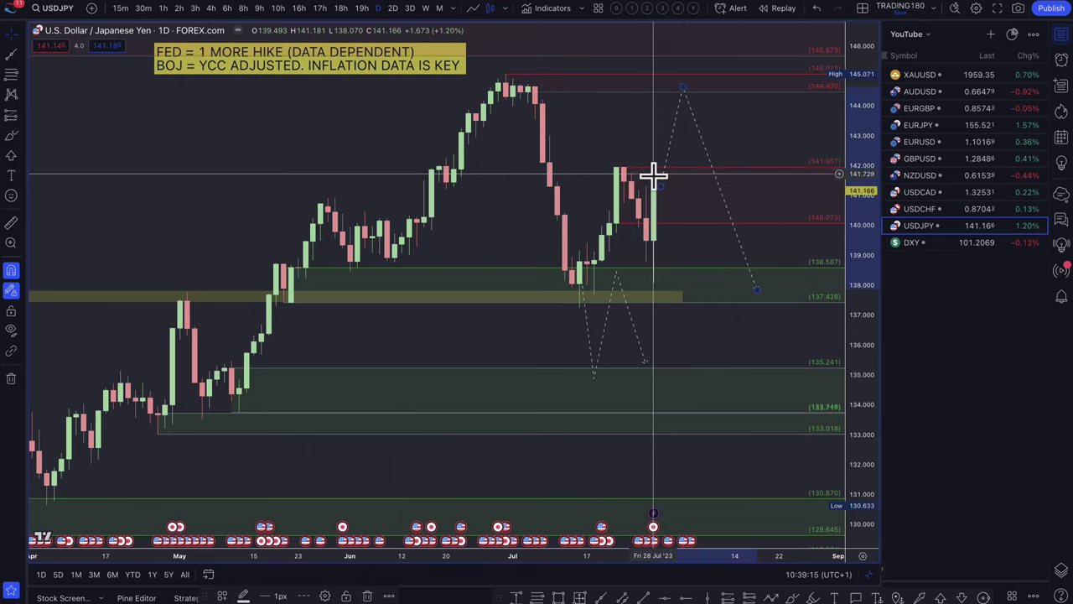
pyautogui.click(686, 86)
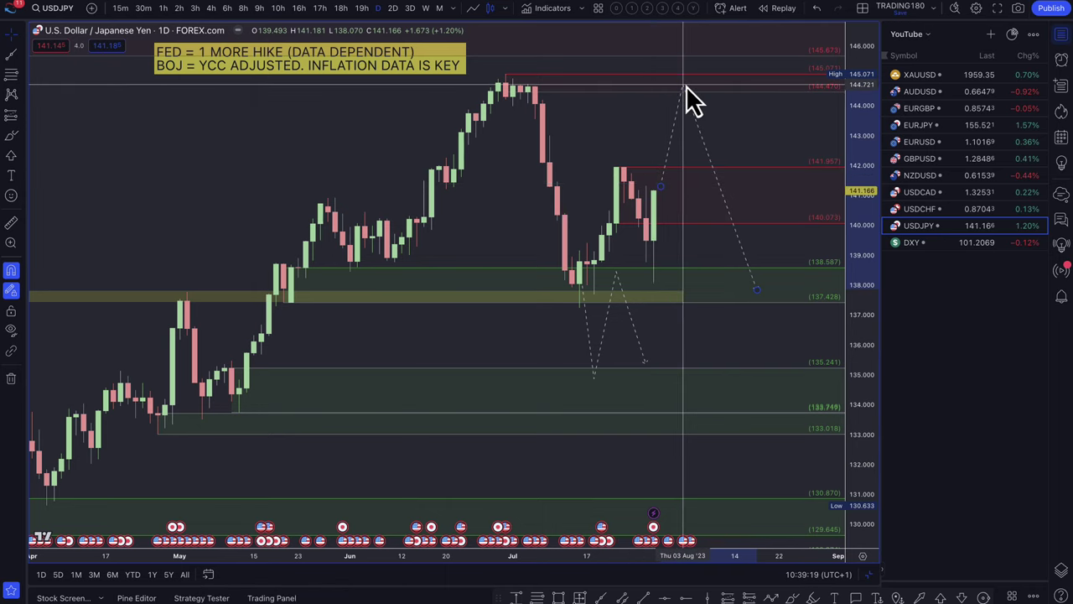
pyautogui.click(683, 84)
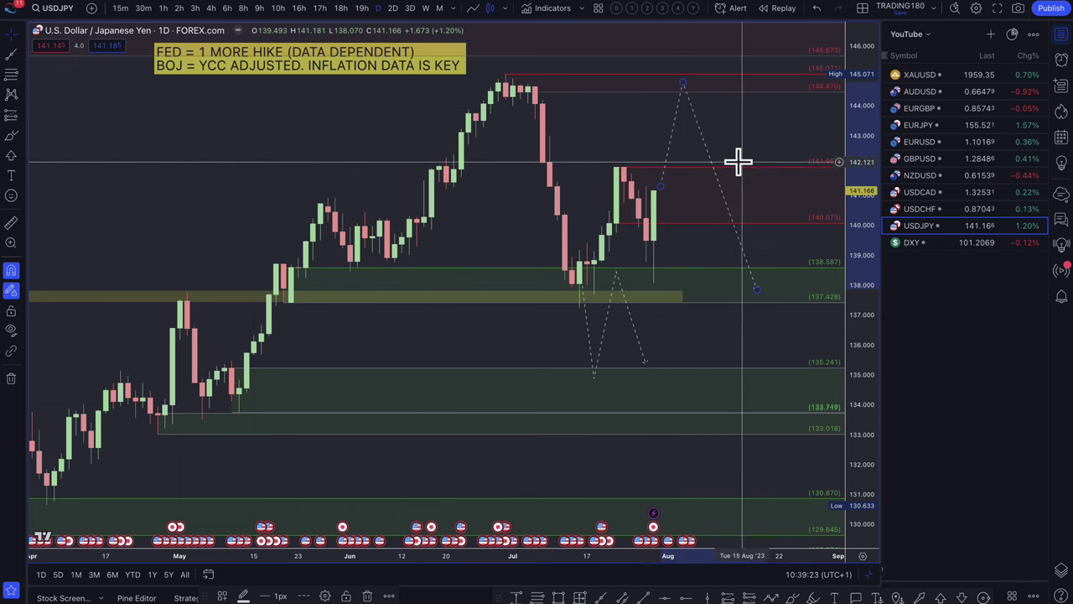
# Step: Raise the projection path's peak to about 146.26, inside the higher supply zone between 145.673 and 146.796
pyautogui.scroll(-3, 738, 161)
pyautogui.scroll(-3, 753, 96)
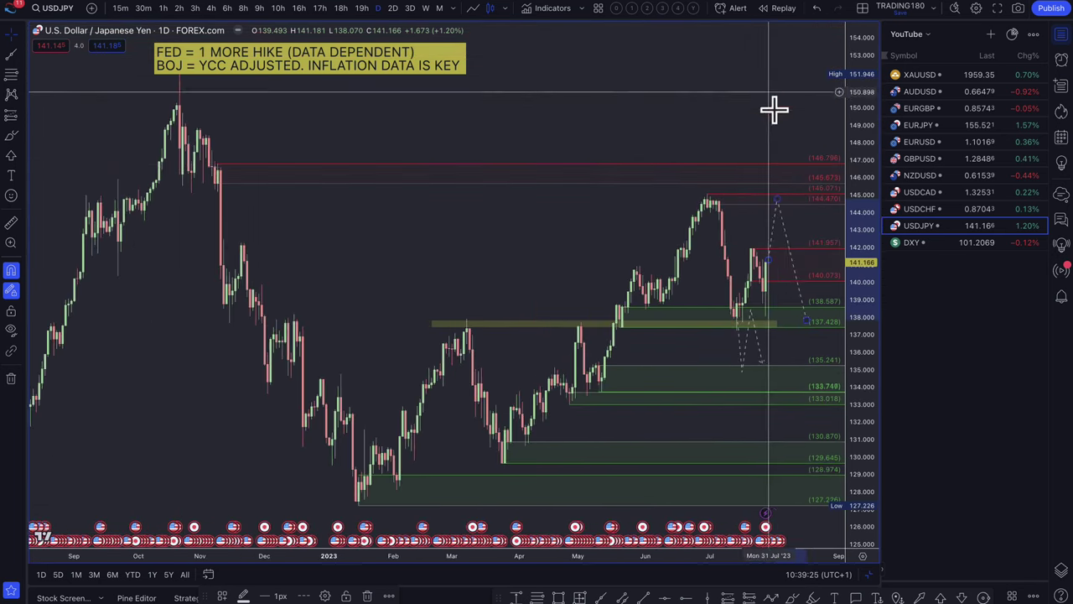
pyautogui.click(778, 184)
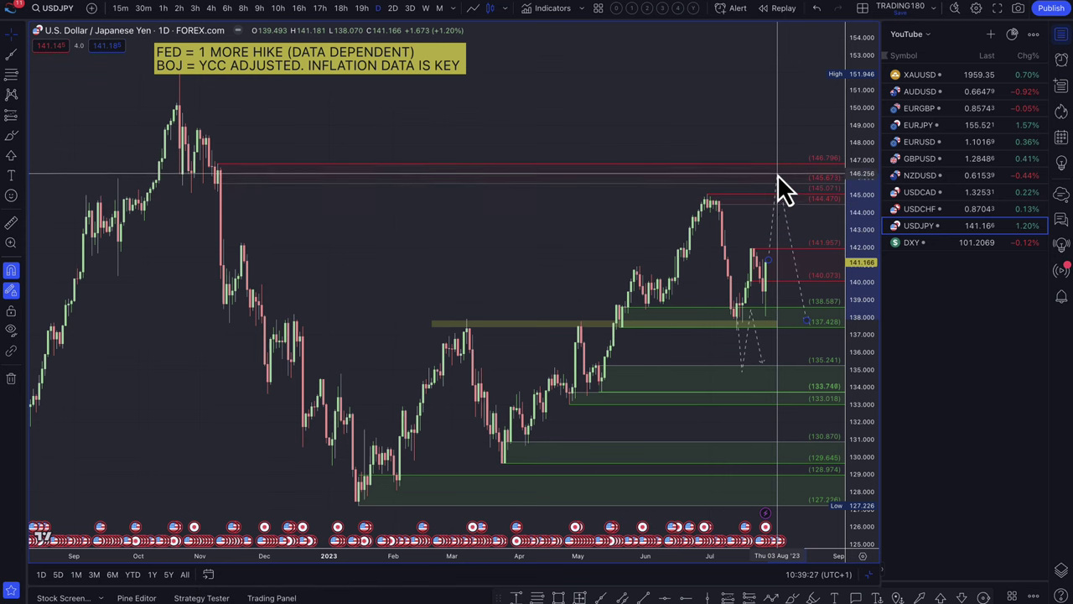
pyautogui.scroll(5, 760, 185)
pyautogui.click(772, 199)
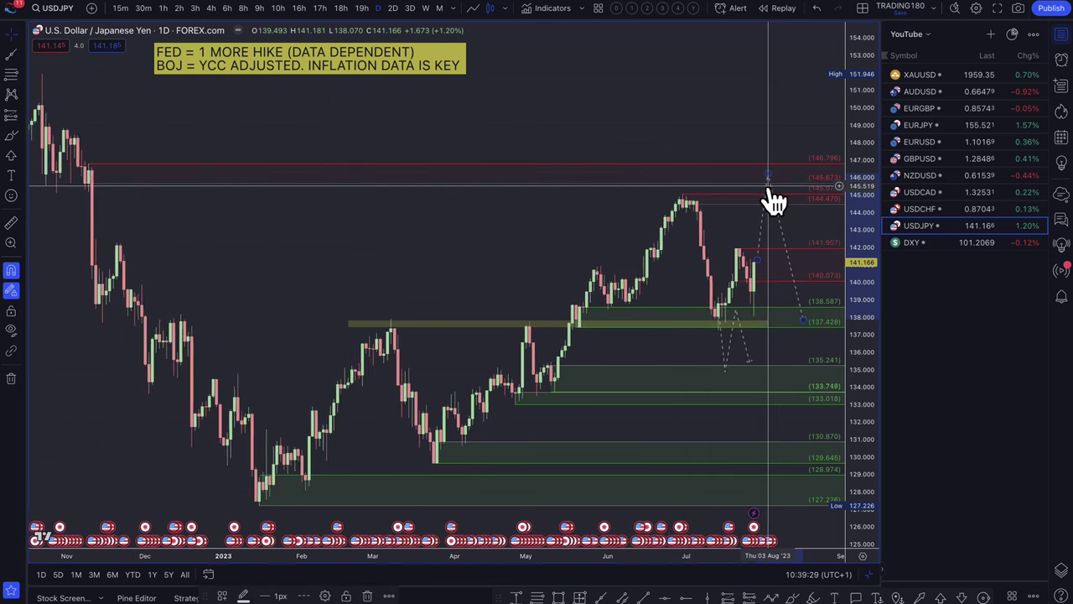
pyautogui.scroll(3, 771, 200)
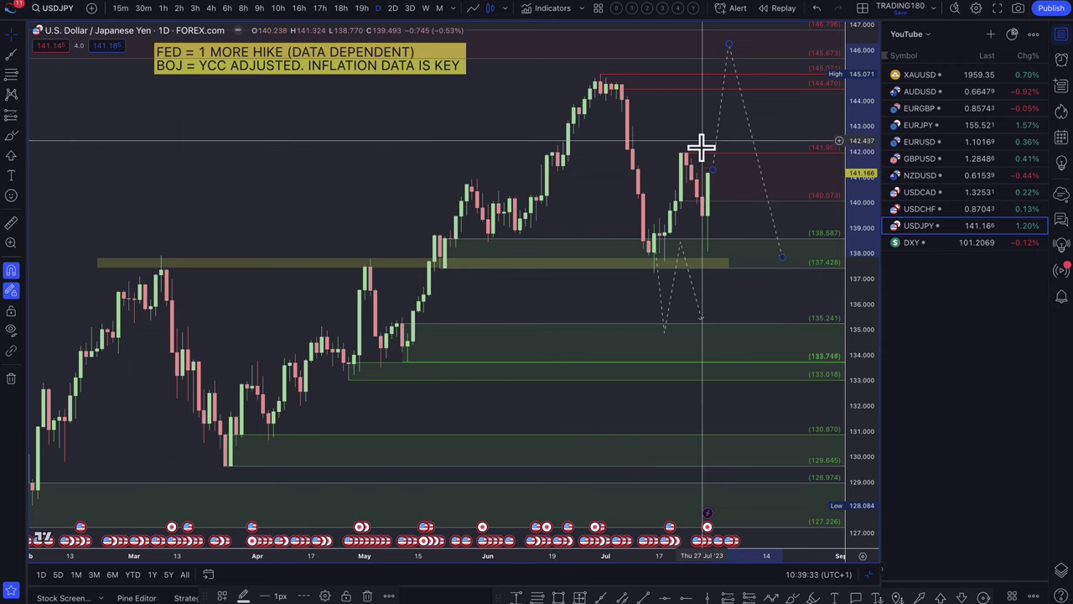
# Step: Attach the start point of the raised projection path to the 28 July candle's high at about 141.18
pyautogui.click(709, 173)
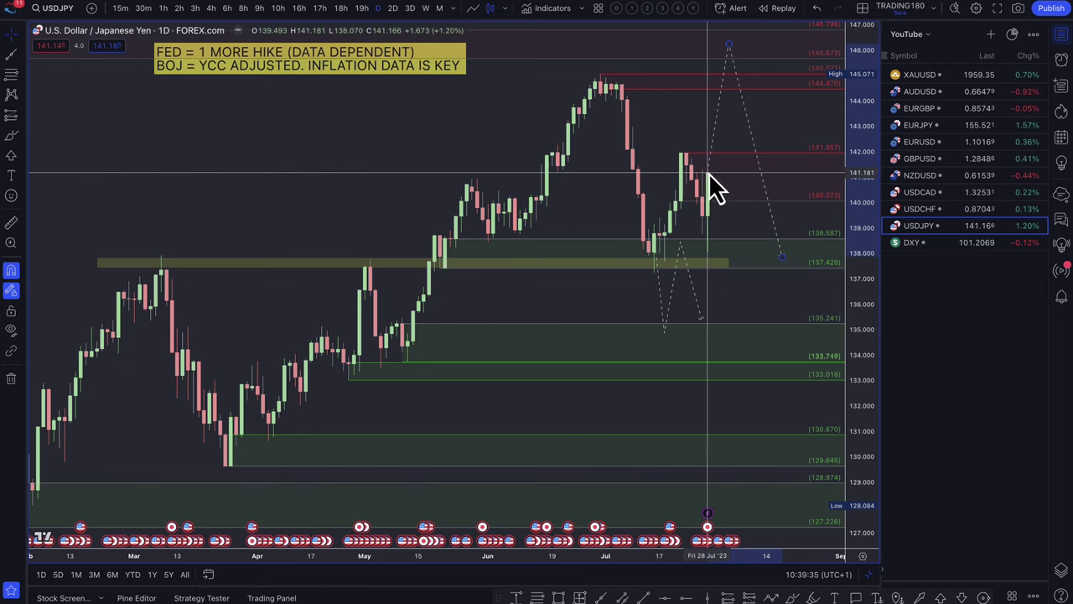
pyautogui.click(708, 173)
pyautogui.scroll(2, 709, 173)
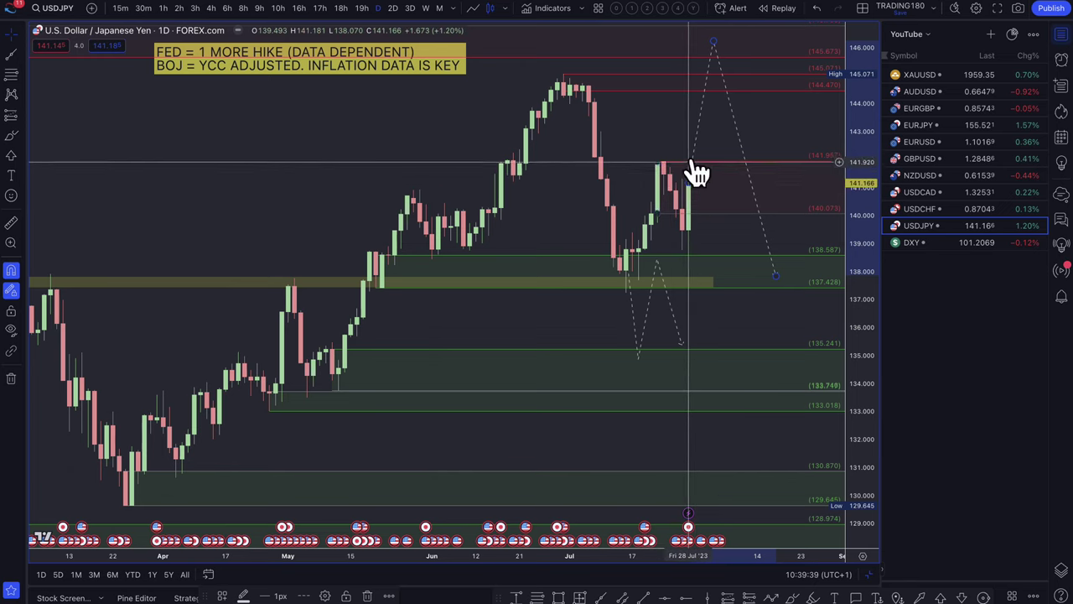
pyautogui.moveTo(693, 161); pyautogui.dragTo(685, 158)
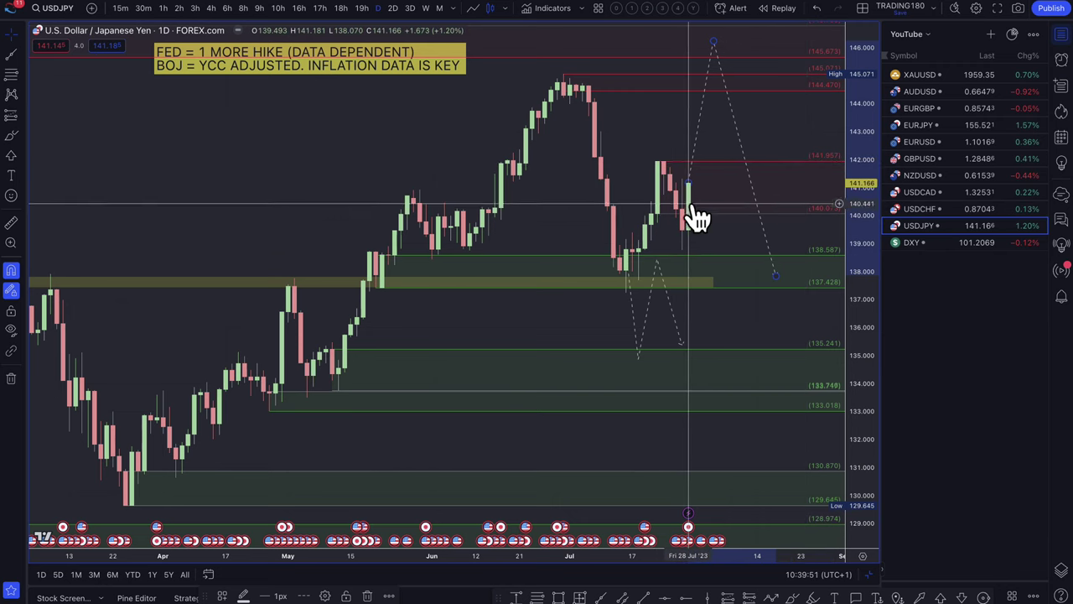
# Step: Replace the old down-up-down projection with a new Path falling from about 140.40 to about 137.9 and rising to about 140.54
pyautogui.click(667, 285)
pyautogui.press('Delete')
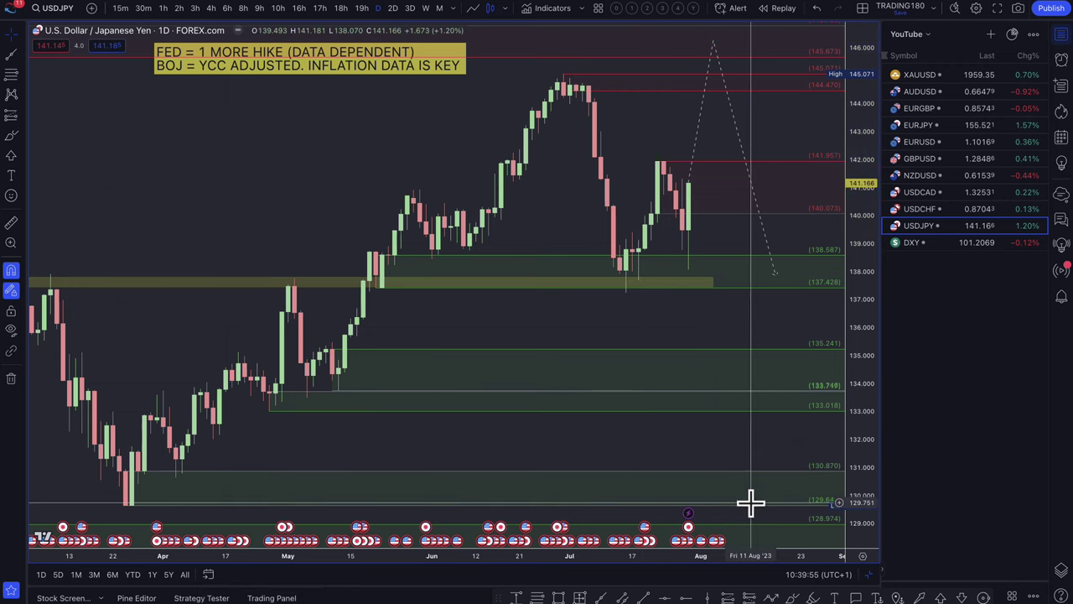
pyautogui.click(771, 597)
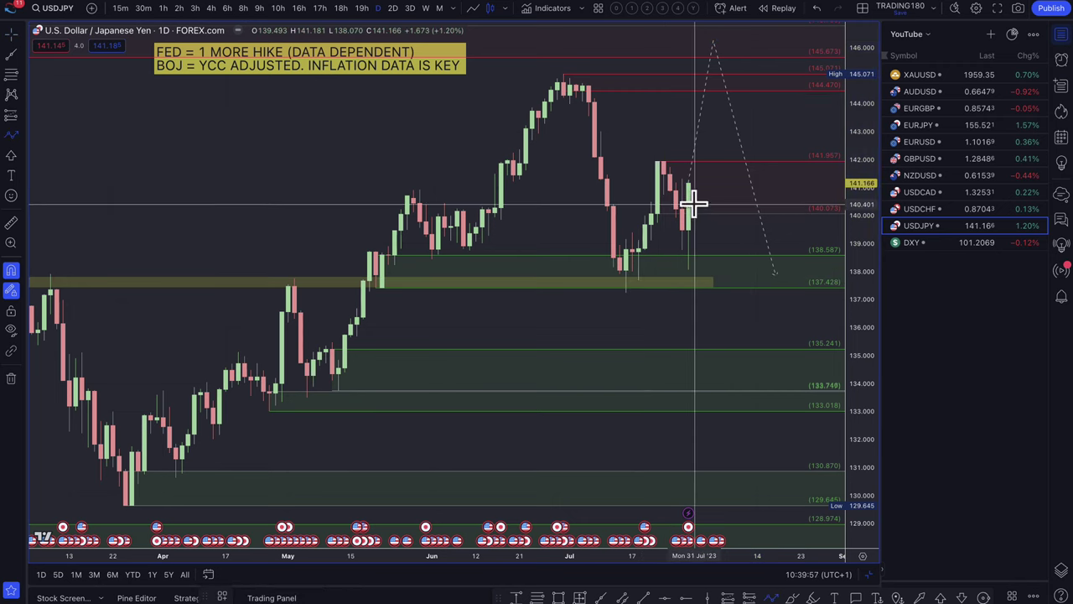
pyautogui.click(695, 204)
pyautogui.click(726, 275)
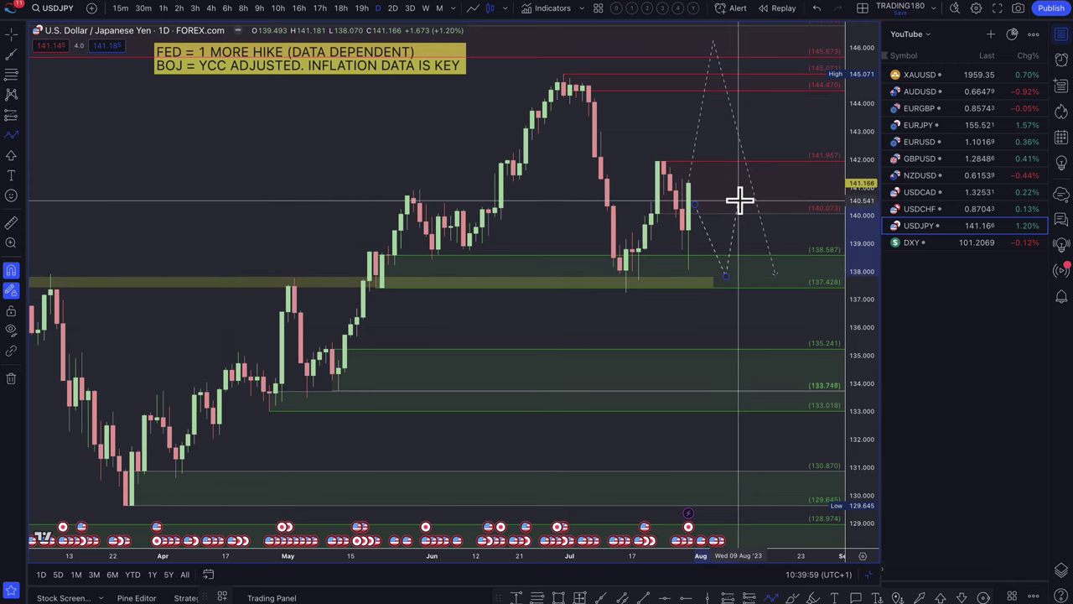
pyautogui.doubleClick(738, 200)
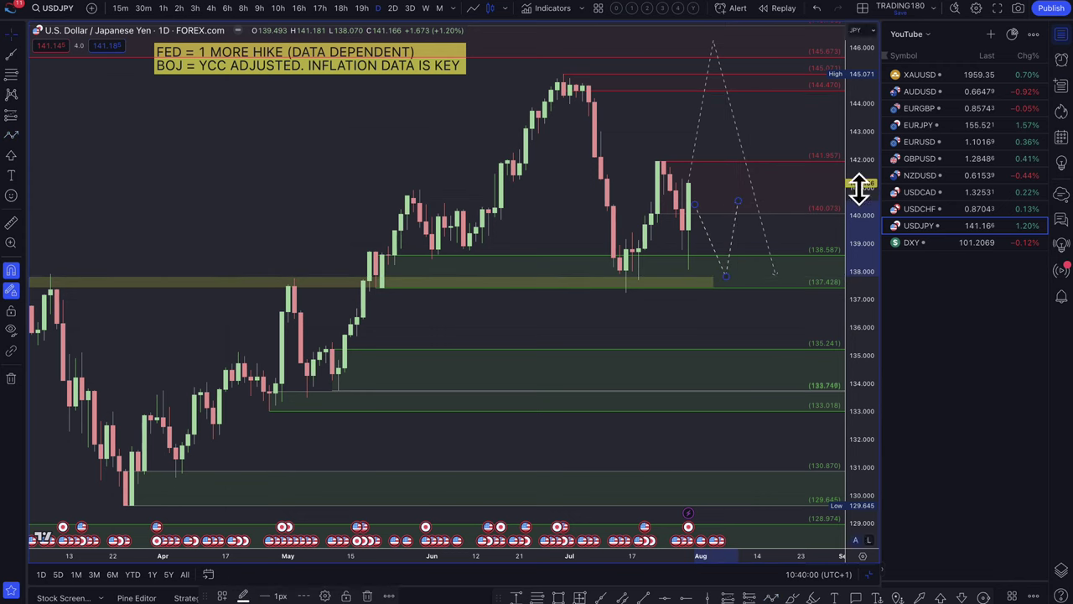
# Step: Open the USDCHF chart and delete the multi-leg zigzag projection path around the latest candles
pyautogui.click(937, 206)
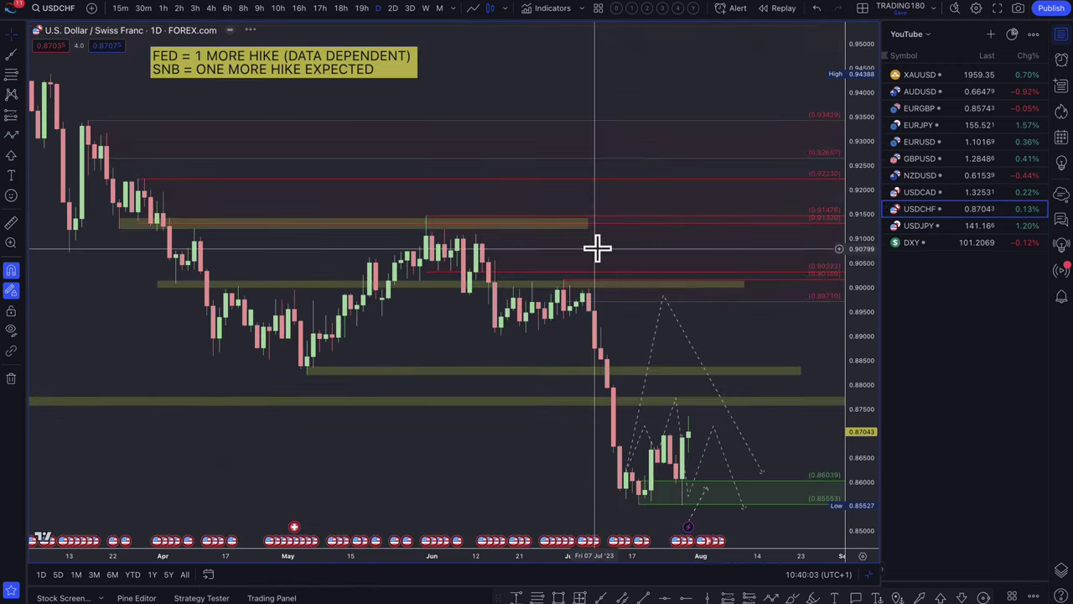
pyautogui.scroll(3, 669, 294)
pyautogui.rightClick(677, 323)
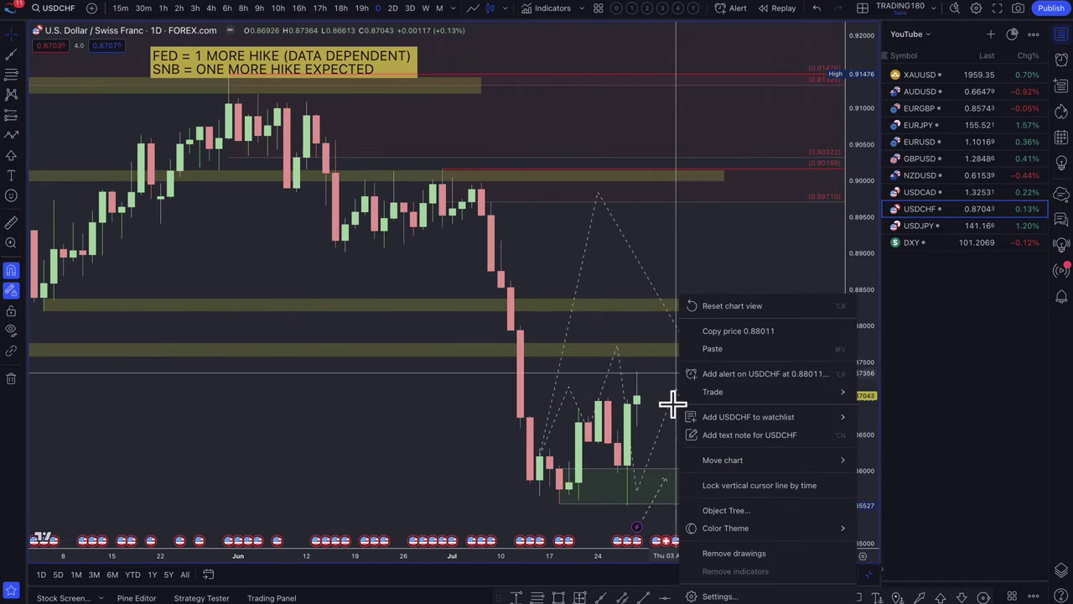
pyautogui.click(662, 490)
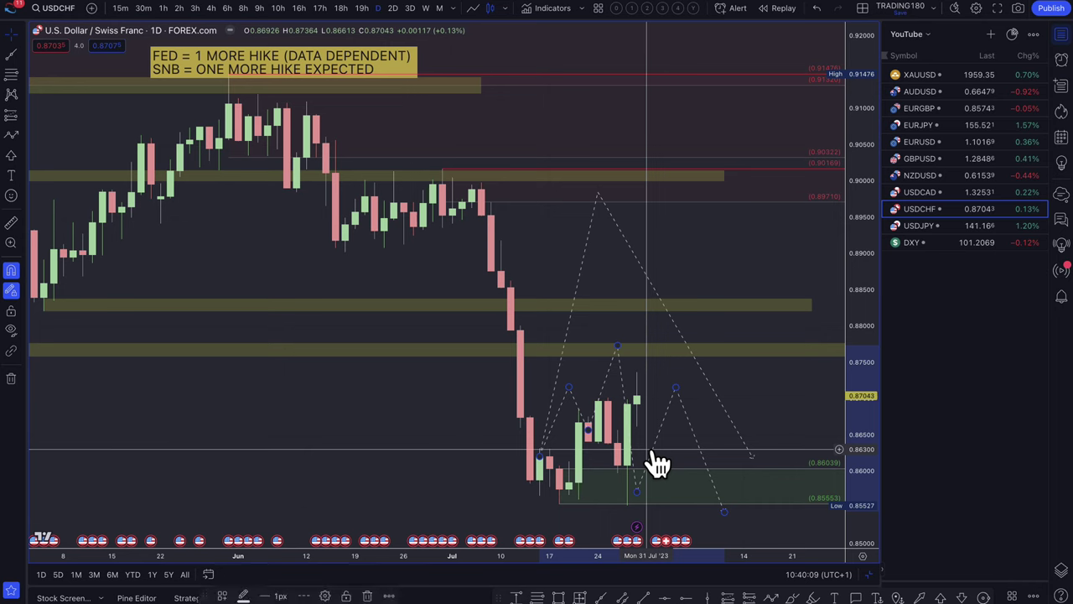
pyautogui.press('Delete')
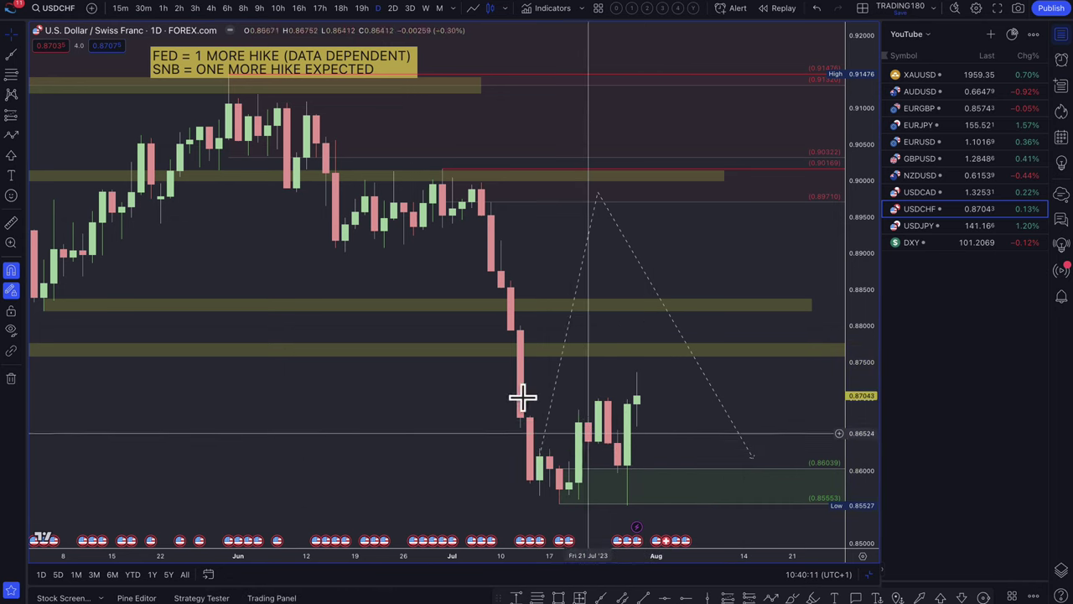
# Step: Draw a Path from the latest USDCHF candle down into the 0.85553–0.86039 demand zone and back up to about 0.868
pyautogui.click(11, 134)
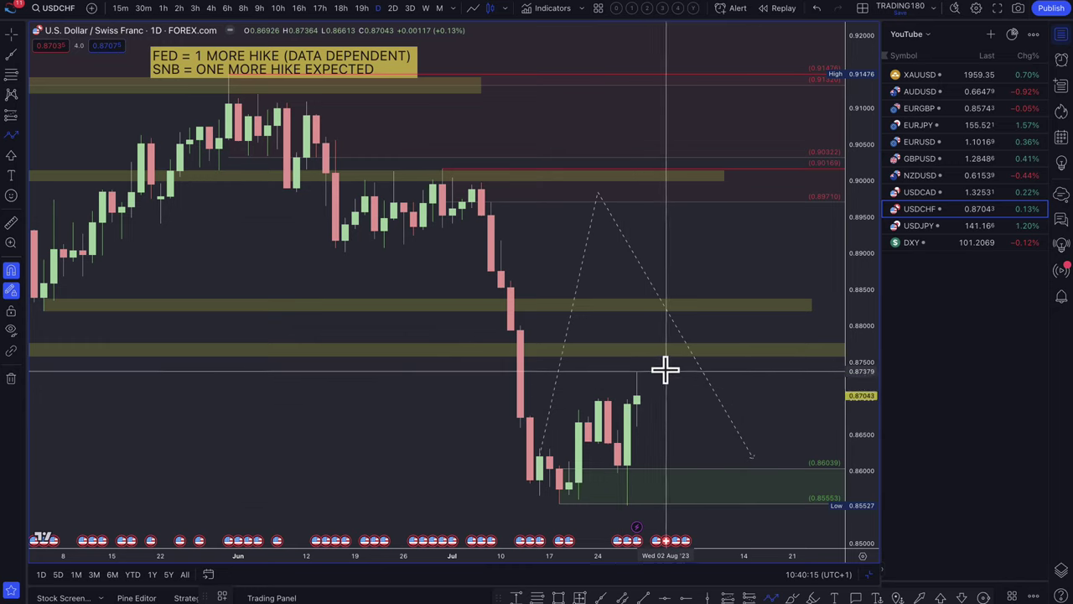
pyautogui.click(637, 404)
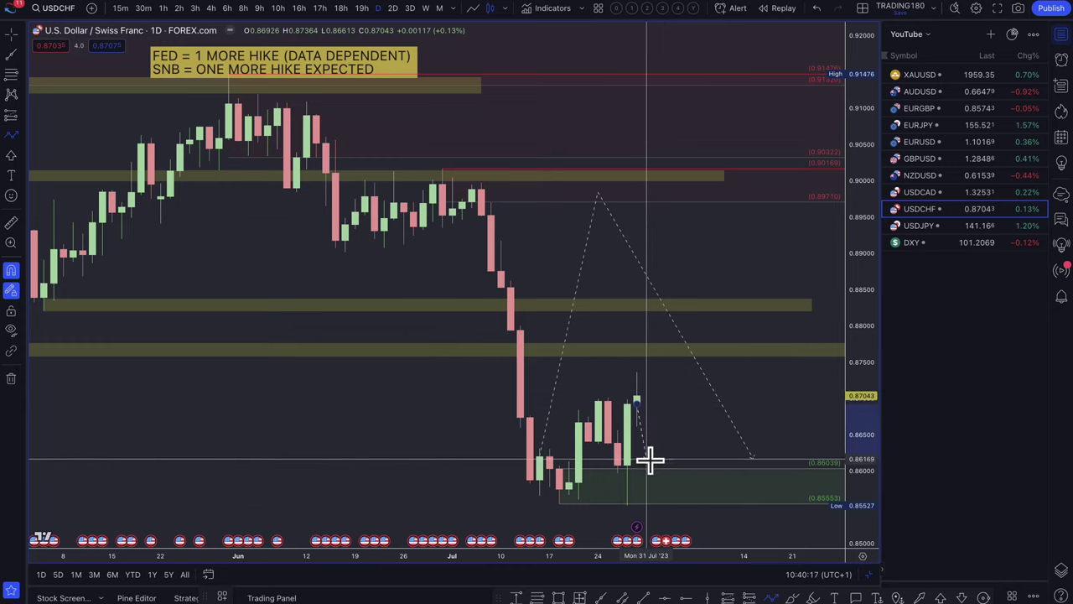
pyautogui.click(656, 473)
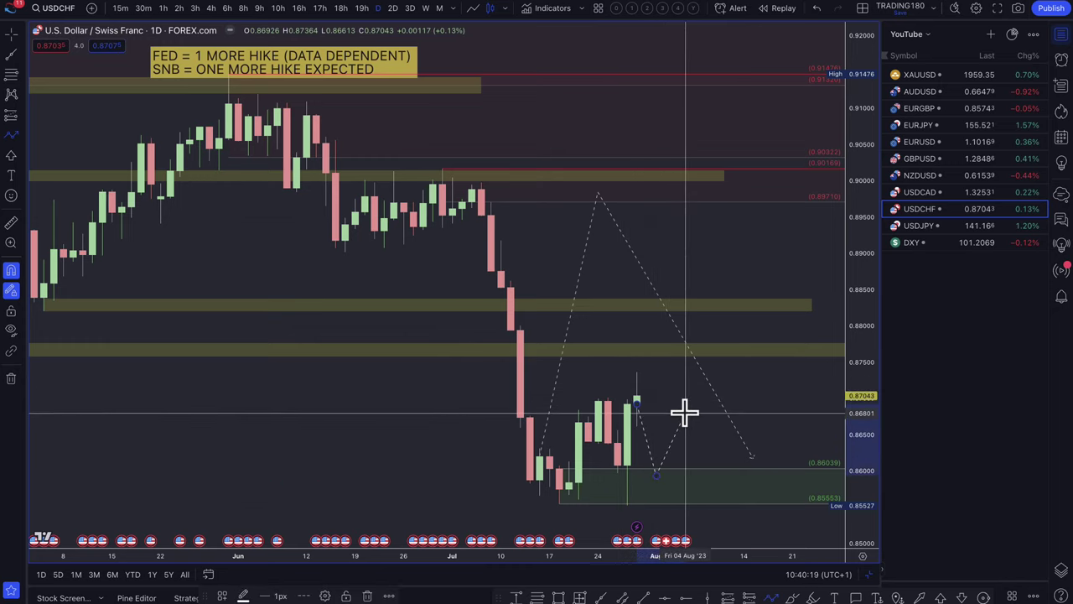
# Step: Delete the large up-then-down projection path that peaks near 0.898 on USDCHF
pyautogui.scroll(5, 699, 412)
pyautogui.rightClick(603, 266)
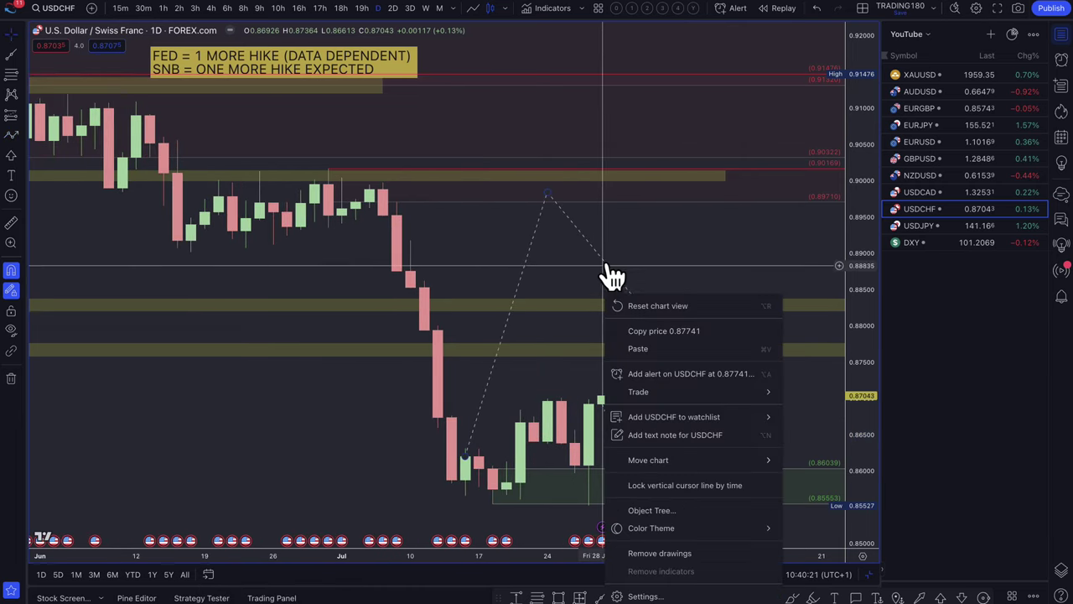
pyautogui.press('Escape')
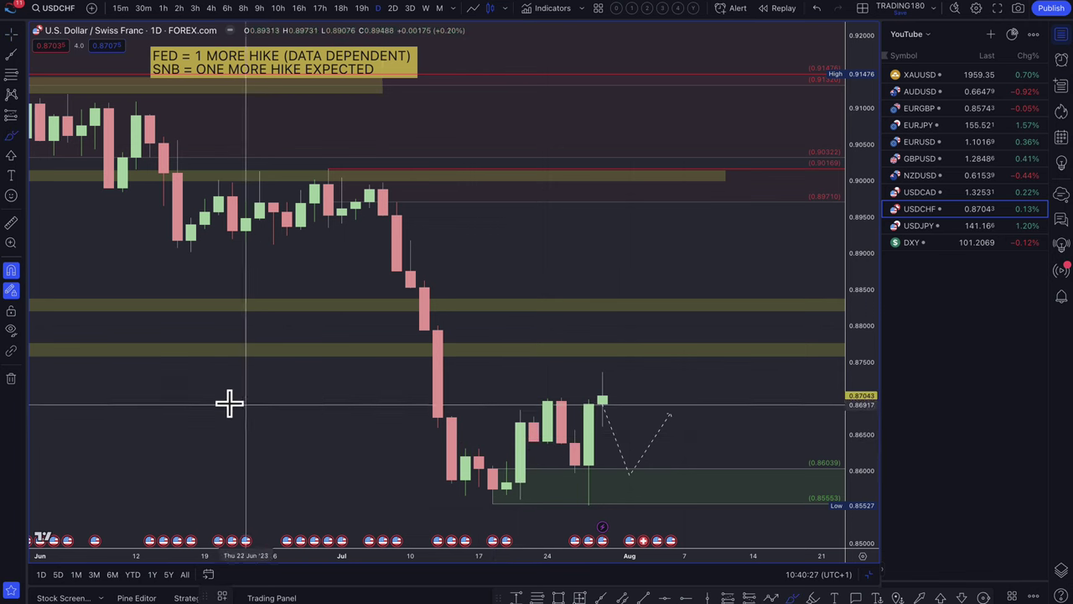
# Step: Handwrite "1.7%" with the Brush in the empty area below the June USDCHF candles and circle it
pyautogui.moveTo(148, 363)
pyautogui.mouseDown()
pyautogui.moveTo(150, 409)
pyautogui.moveTo(177, 401)
pyautogui.mouseUp()
pyautogui.moveTo(179, 356)
pyautogui.mouseDown()
pyautogui.moveTo(218, 355)
pyautogui.moveTo(218, 416)
pyautogui.mouseUp()
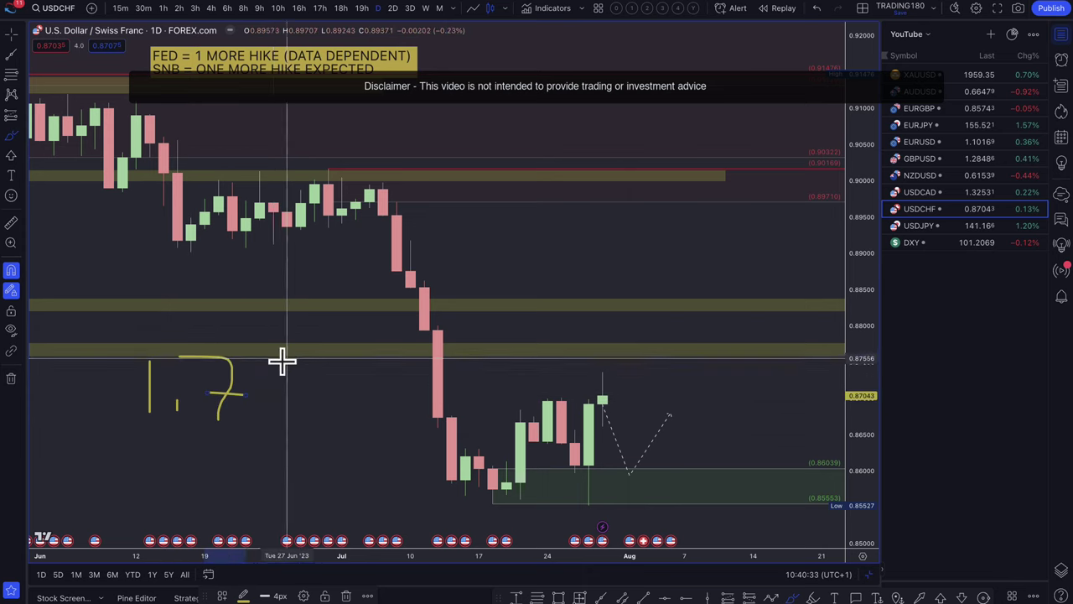
pyautogui.moveTo(285, 361); pyautogui.dragTo(247, 401)
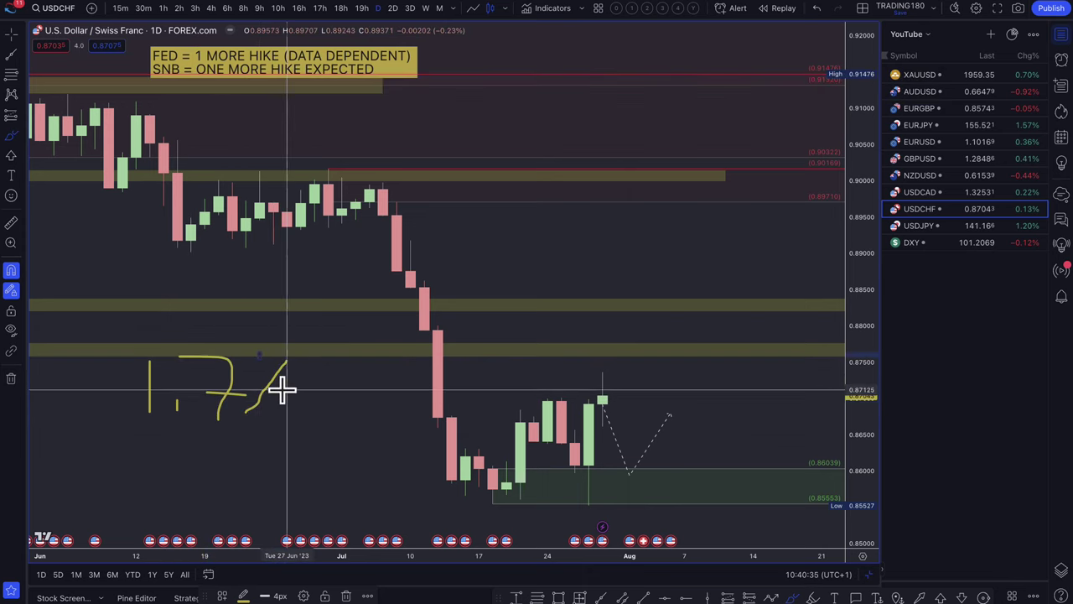
pyautogui.click(287, 398)
pyautogui.moveTo(283, 328)
pyautogui.mouseDown()
pyautogui.moveTo(108, 352)
pyautogui.moveTo(319, 417)
pyautogui.moveTo(259, 323)
pyautogui.mouseUp()
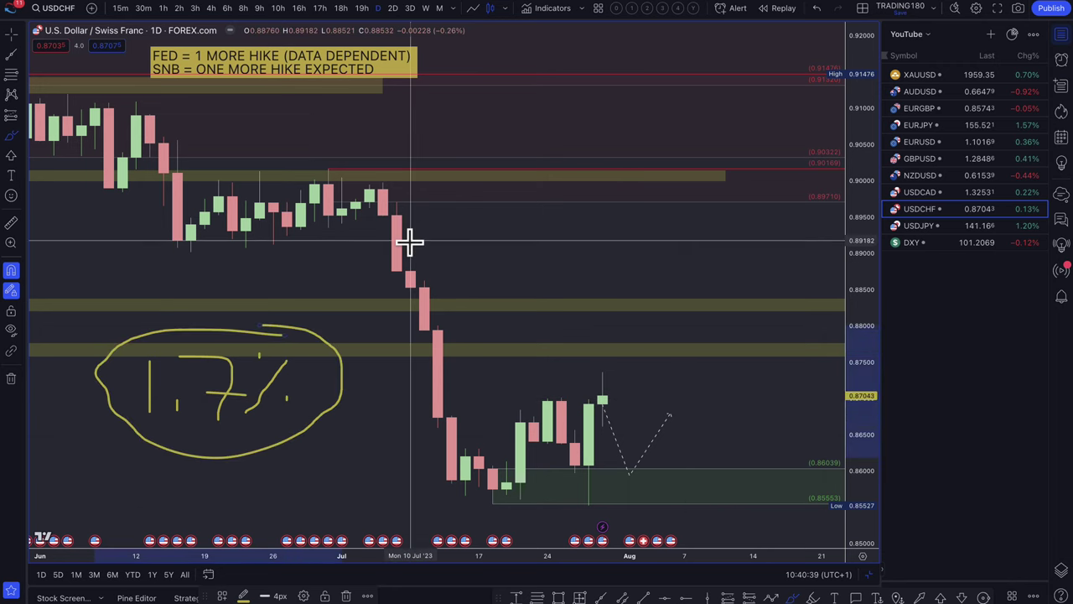
# Step: Draw a downward arrow with the Brush in the empty area beside the circled "1.7%" note on USDCHF
pyautogui.hscroll(-5, 411, 240)
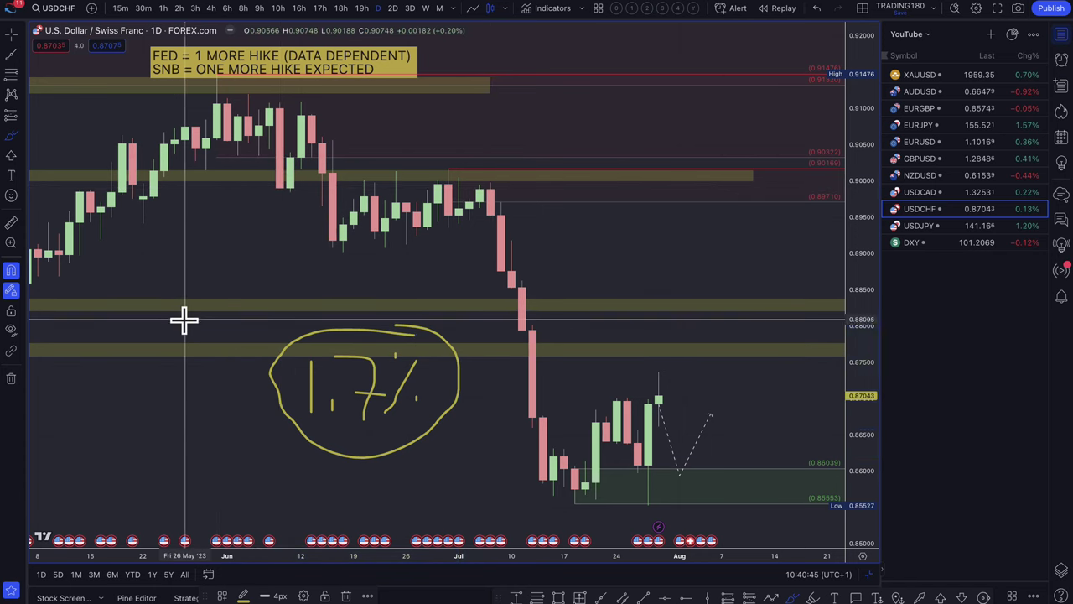
pyautogui.moveTo(184, 321)
pyautogui.mouseDown()
pyautogui.moveTo(173, 434)
pyautogui.moveTo(198, 411)
pyautogui.mouseUp()
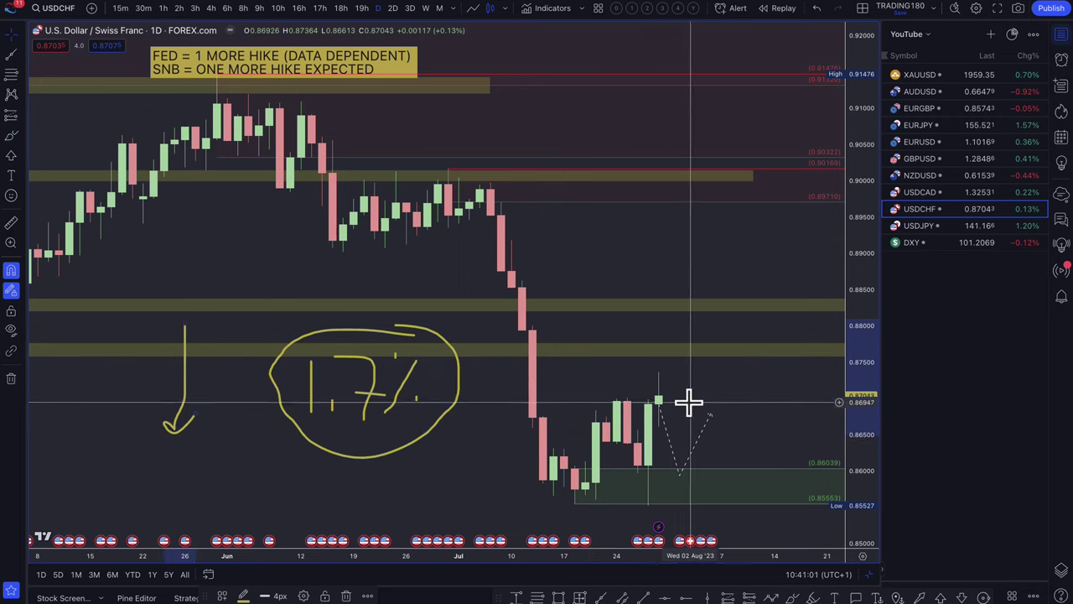
# Step: Raise the USDCHF projection path's endpoint to about 0.883 and move its low to 2 August at about 0.860
pyautogui.moveTo(711, 415); pyautogui.dragTo(722, 303)
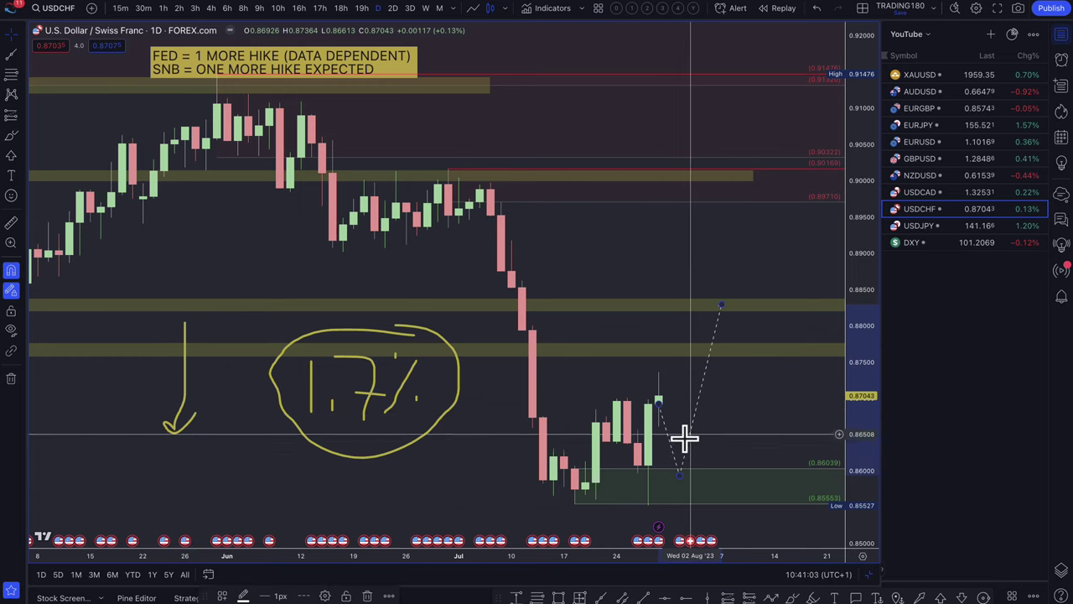
pyautogui.moveTo(679, 474); pyautogui.dragTo(679, 420)
pyautogui.moveTo(681, 367); pyautogui.dragTo(690, 472)
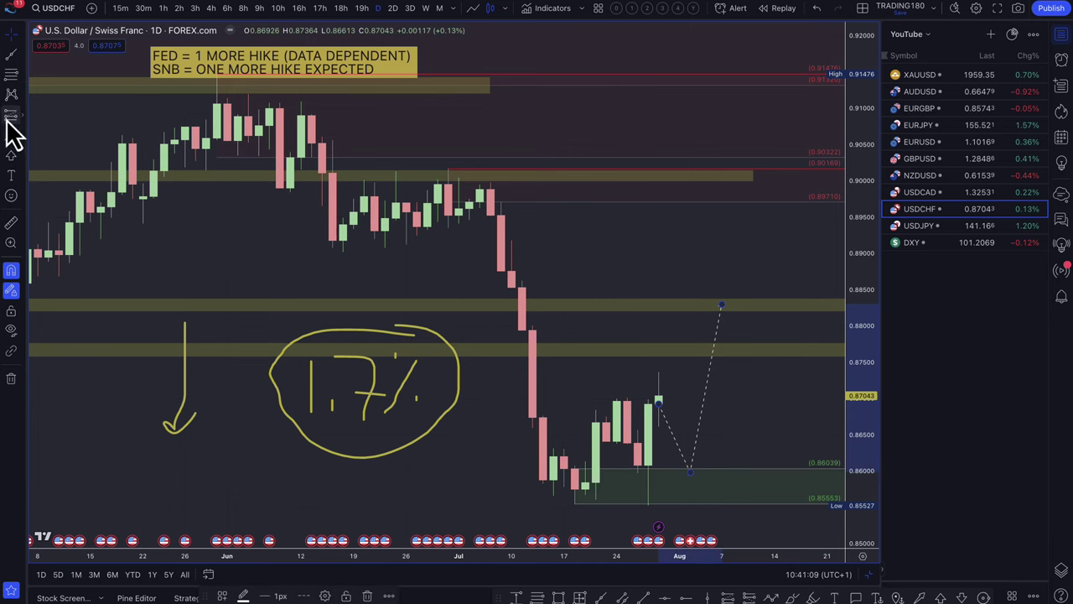
# Step: Draw a zone from 0.86390 to 0.85527 at the latest candles with the 2. DEMAND template, and raise the path's low to about 0.861
pyautogui.click(11, 75)
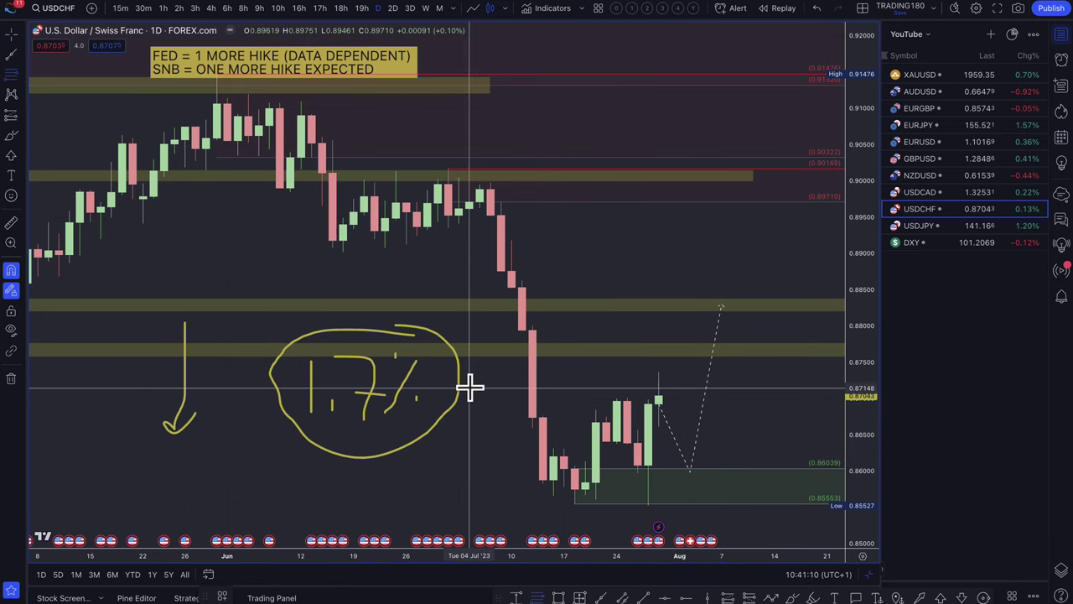
pyautogui.click(637, 443)
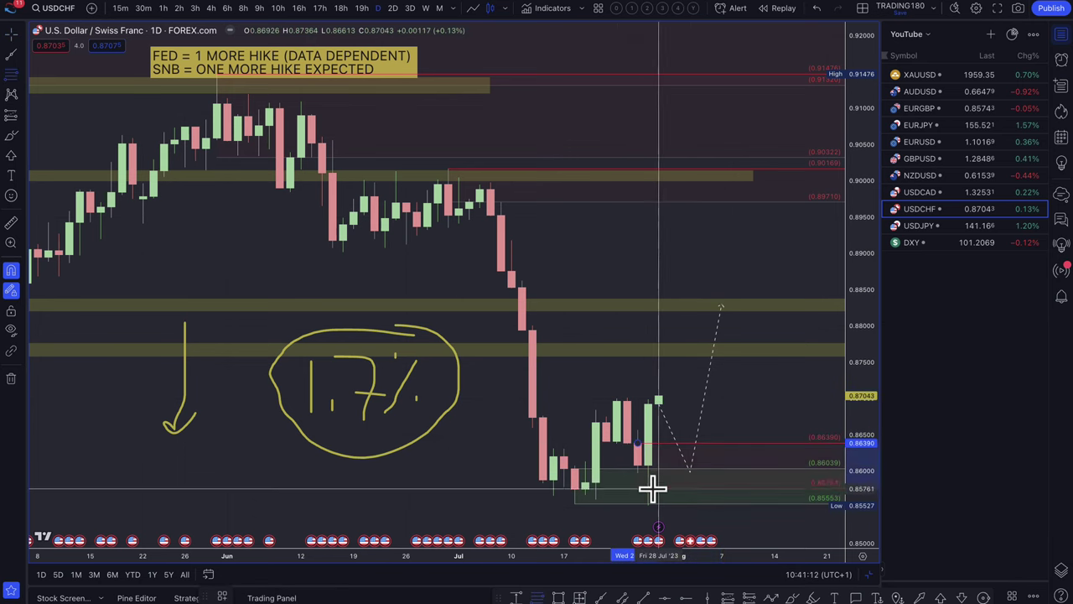
pyautogui.click(222, 596)
pyautogui.click(244, 490)
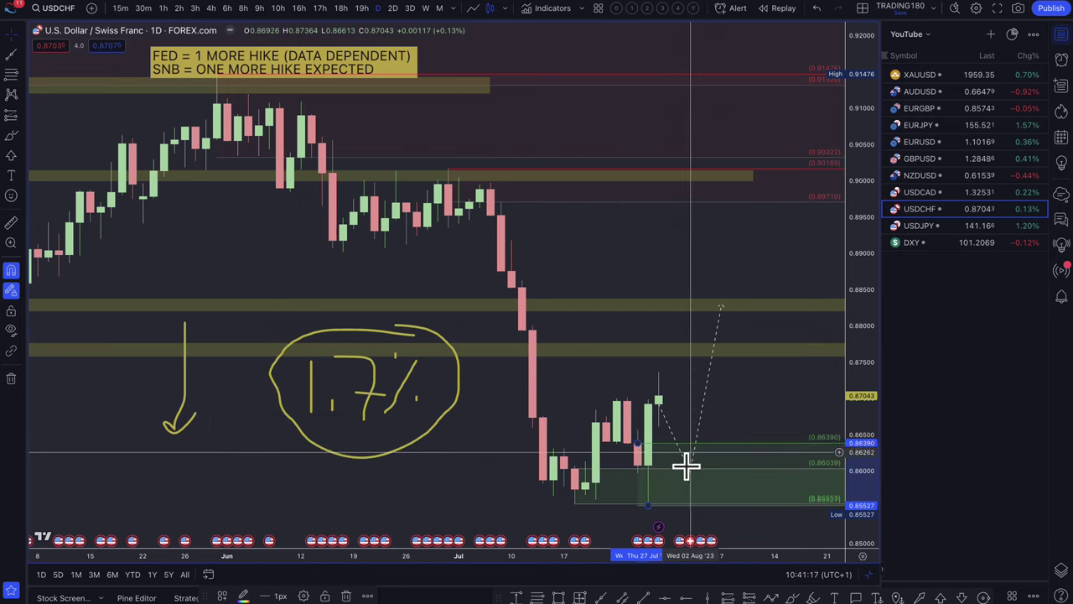
pyautogui.moveTo(688, 474); pyautogui.dragTo(680, 463)
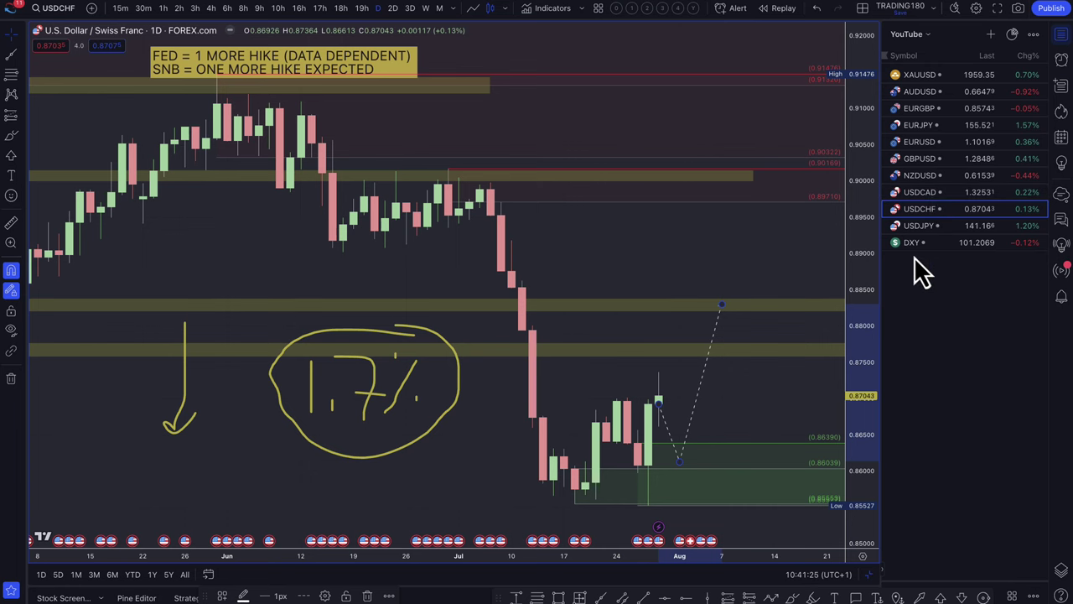
# Step: Open USDCAD and reposition the upper projection path to start at the latest candle, peak near 1.334 and end near 1.3245
pyautogui.click(925, 197)
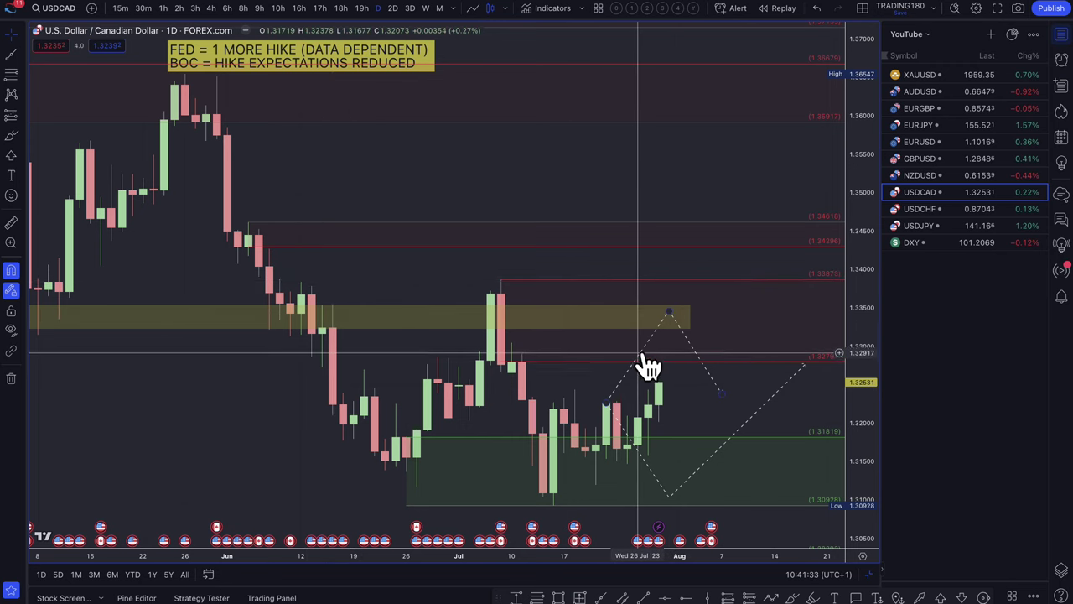
pyautogui.moveTo(686, 346); pyautogui.dragTo(742, 331)
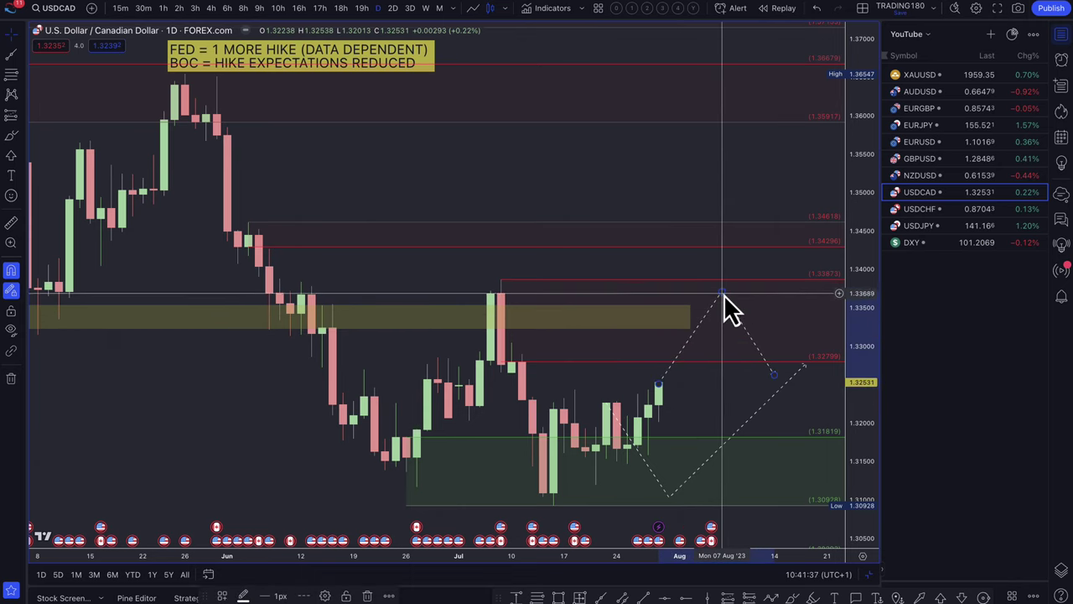
pyautogui.moveTo(724, 293); pyautogui.dragTo(688, 319)
pyautogui.moveTo(774, 374)
pyautogui.mouseDown()
pyautogui.moveTo(779, 391)
pyautogui.moveTo(732, 388)
pyautogui.mouseUp()
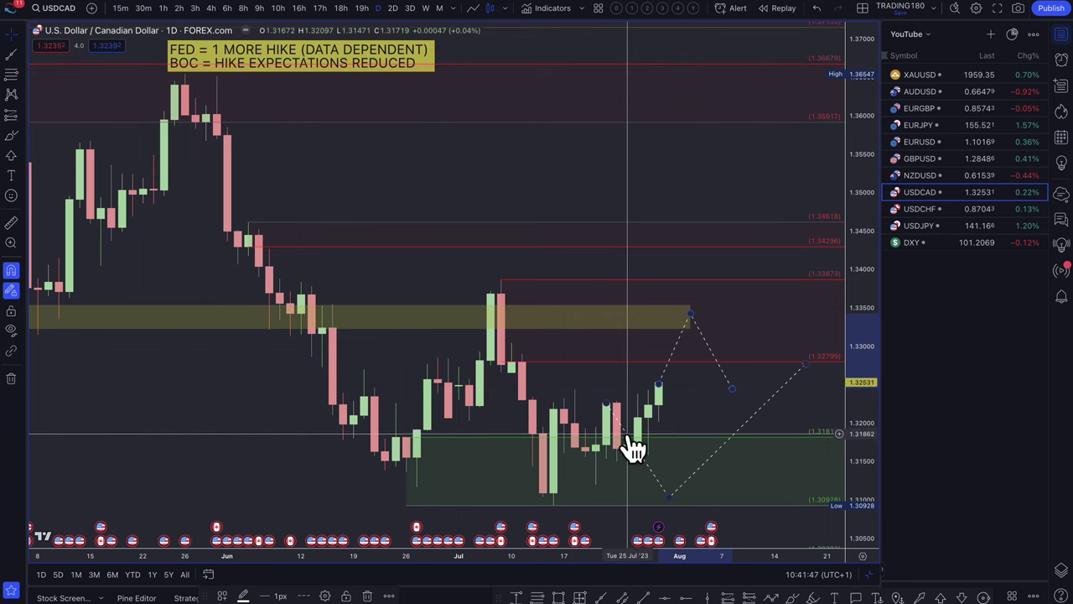
# Step: Replace the old lower USDCAD projection with a Path from the latest candle down to about 1.312 and back up to about 1.322
pyautogui.press('Delete')
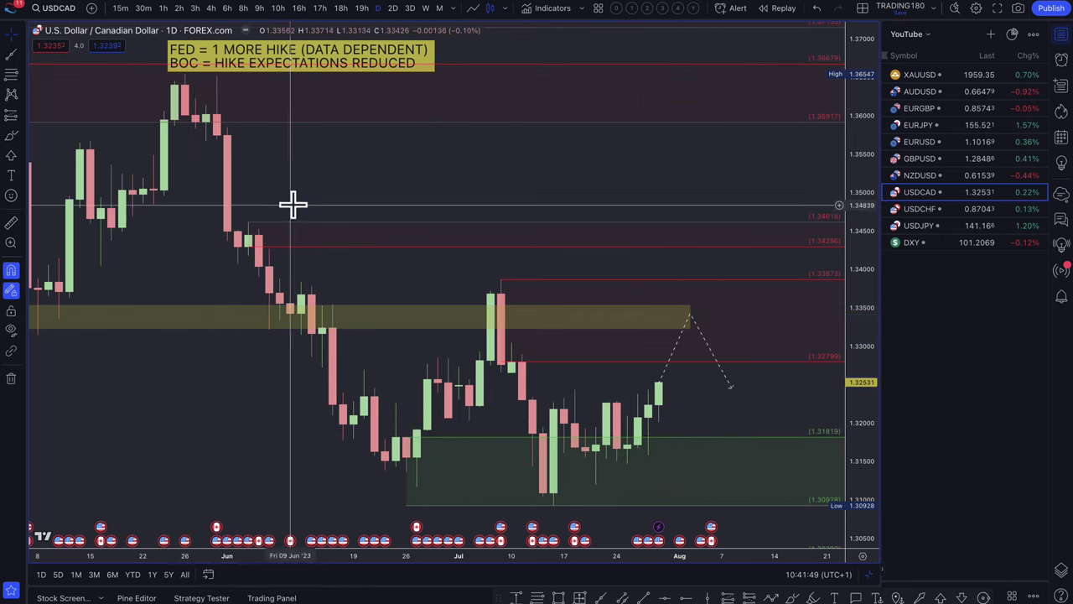
pyautogui.click(22, 137)
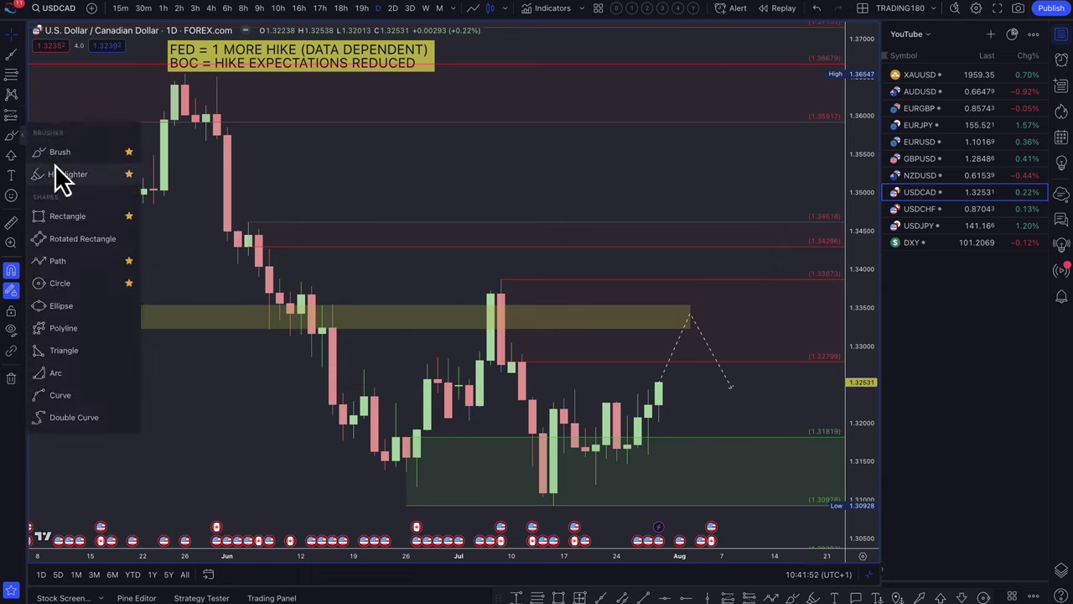
pyautogui.click(83, 260)
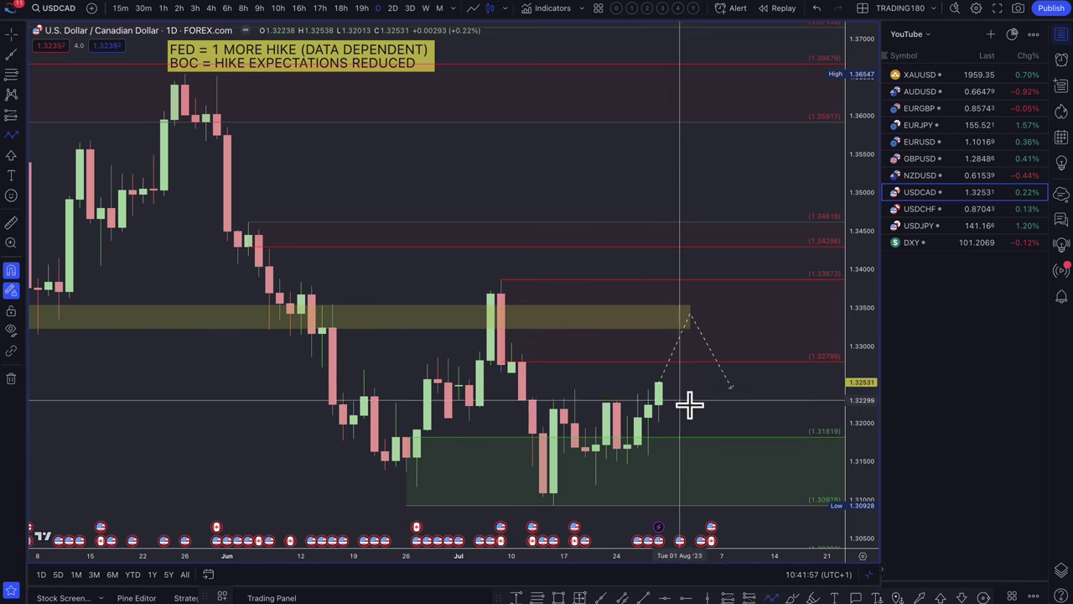
pyautogui.click(659, 384)
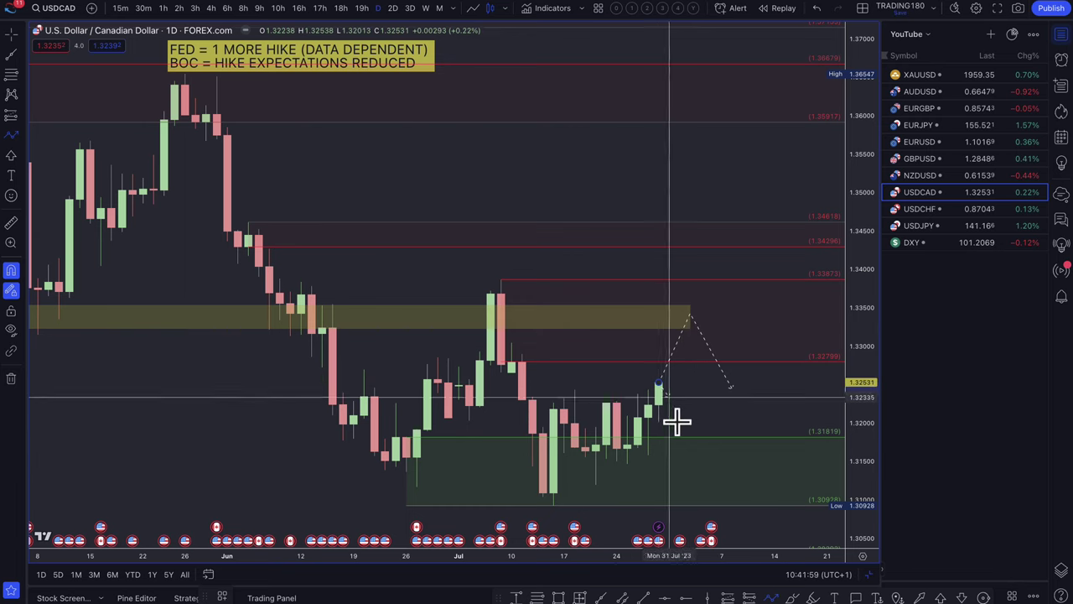
pyautogui.click(701, 484)
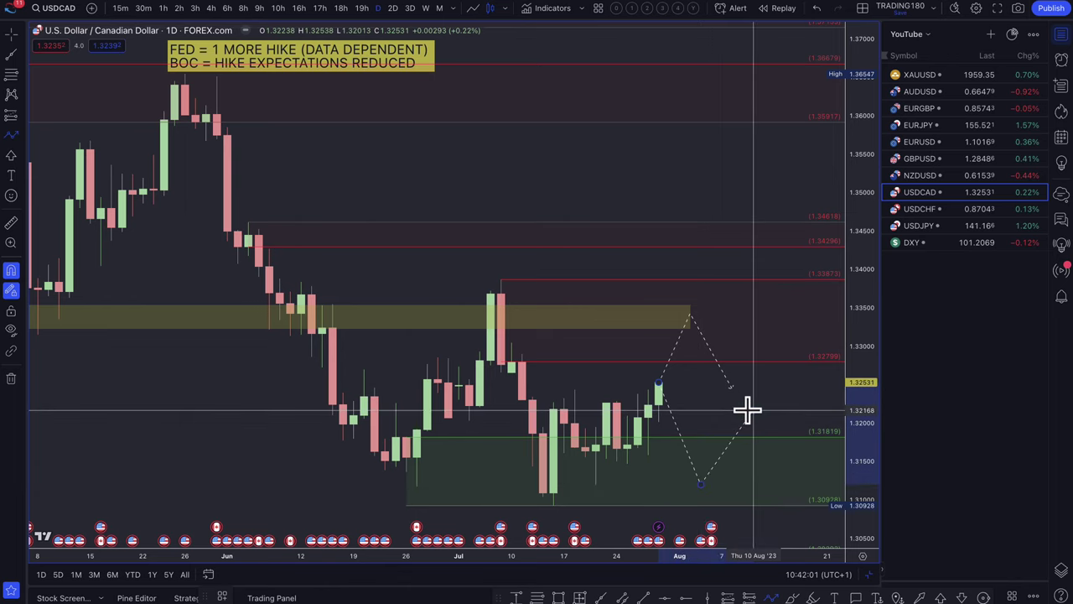
pyautogui.doubleClick(753, 411)
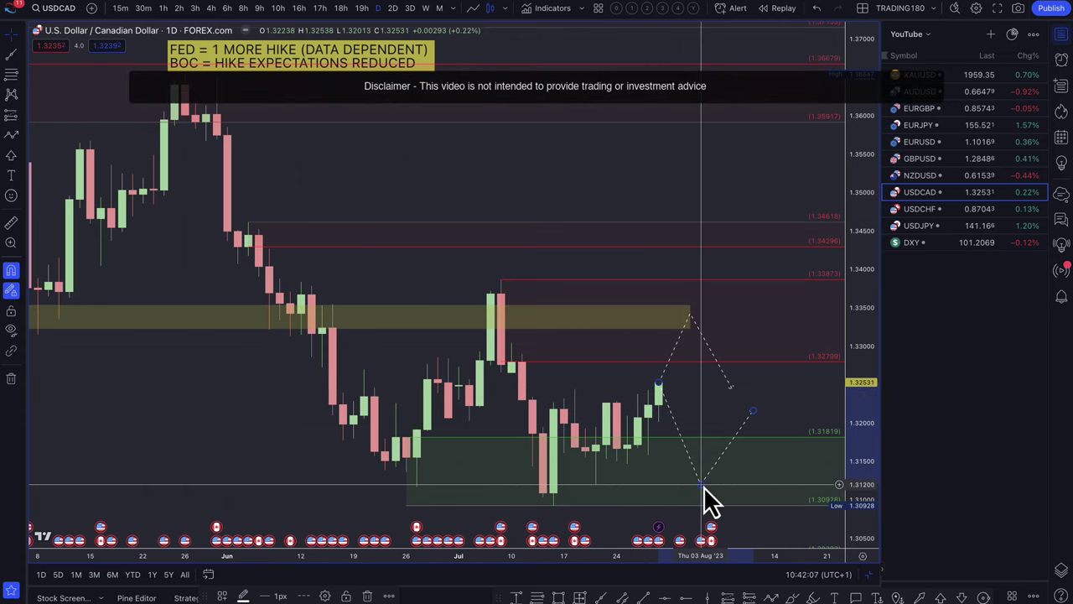
# Step: Adjust the USDCAD paths: upper peak to about 1.333, lower path's low to about 1.313 and its endpoint to about 1.324
pyautogui.rightClick(704, 487)
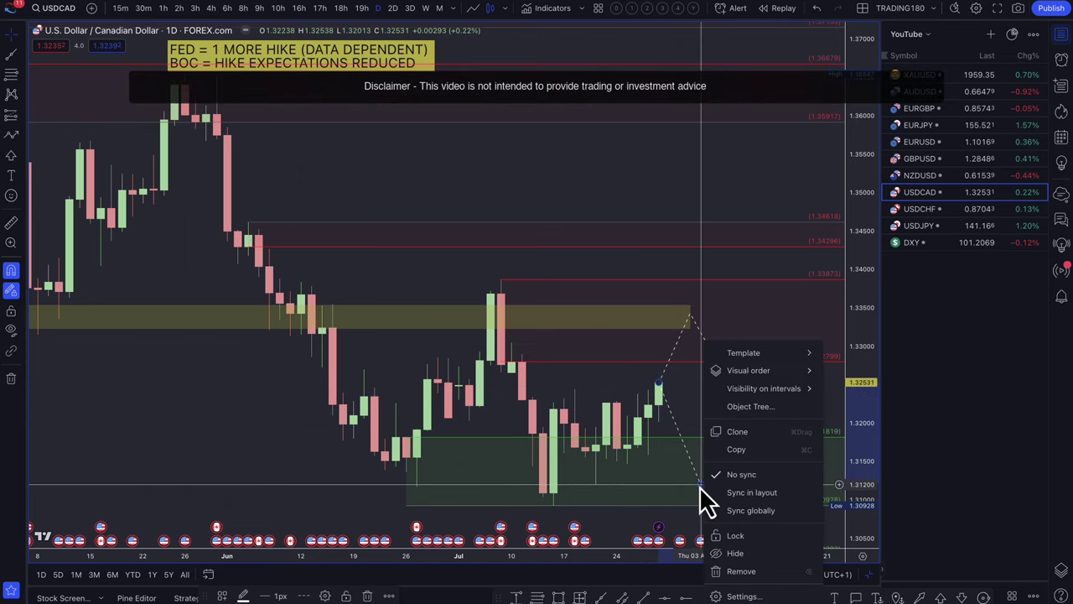
pyautogui.click(687, 317)
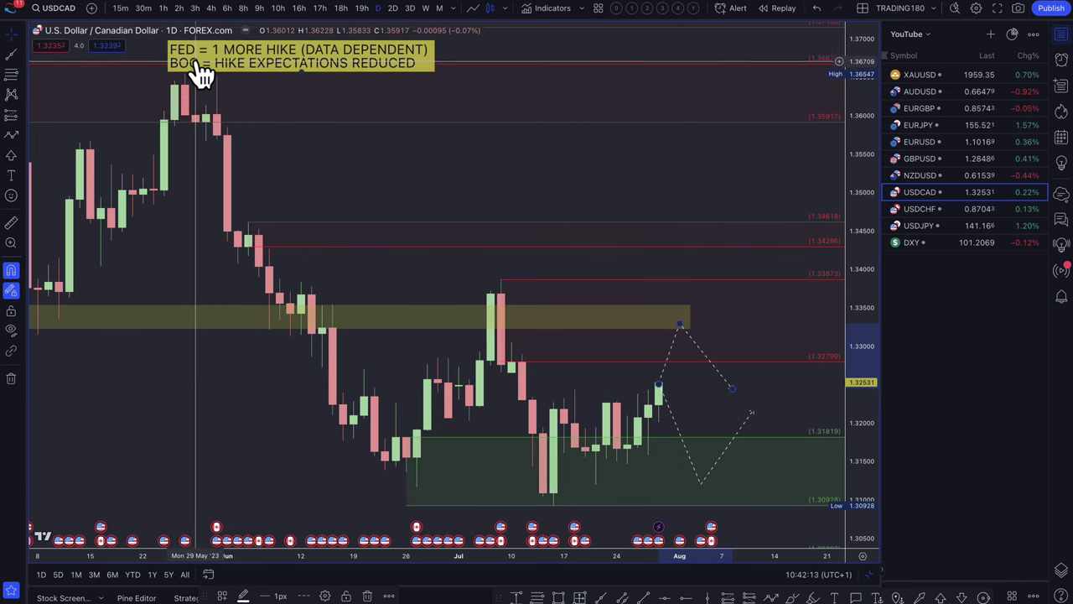
pyautogui.scroll(-4, 511, 335)
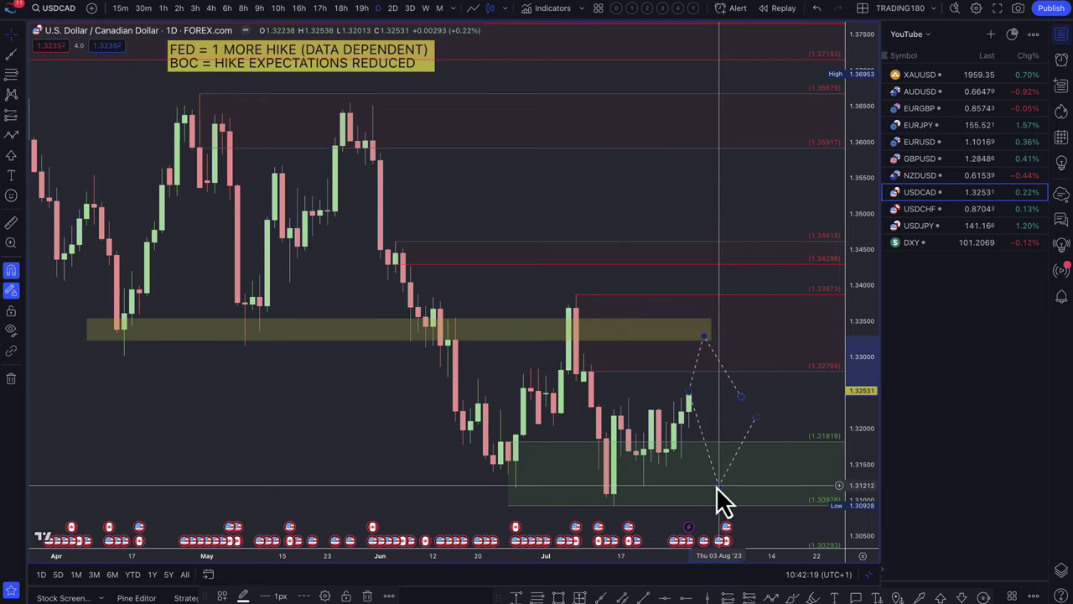
pyautogui.moveTo(718, 485); pyautogui.dragTo(709, 481)
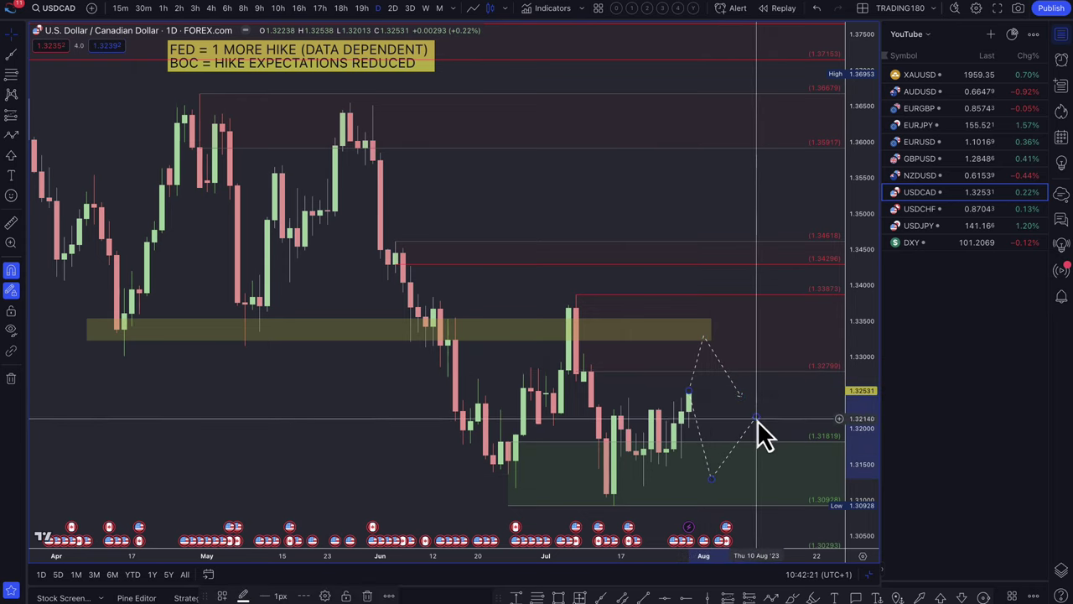
pyautogui.moveTo(755, 420); pyautogui.dragTo(756, 402)
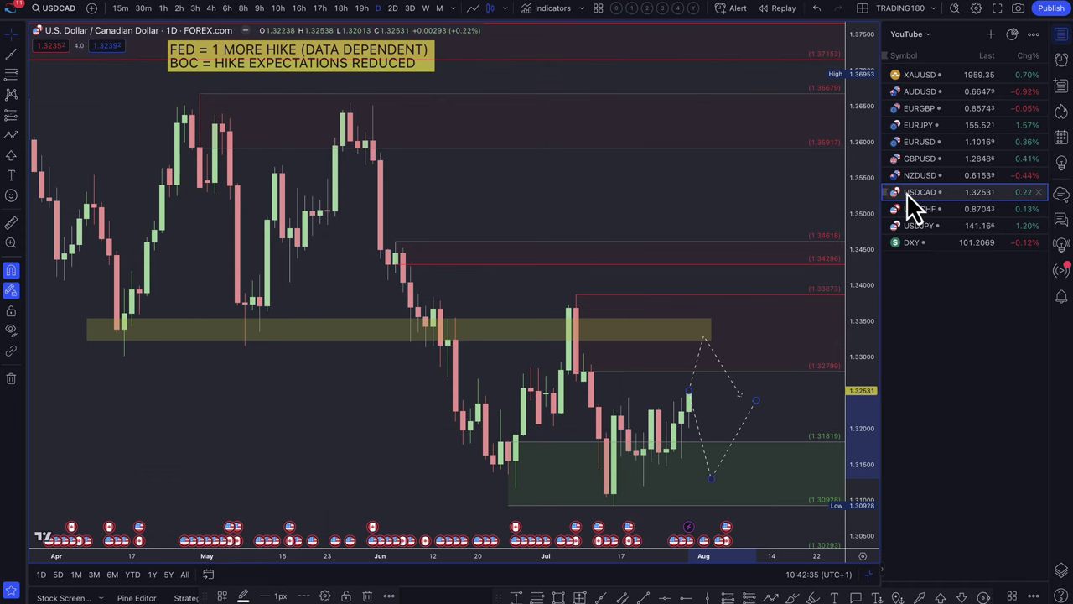
# Step: Open NZDUSD and draw a zone from 0.62727 to 0.62088 at the 27 July candle, using the 1. SUPPLY template
pyautogui.scroll(-3, 767, 323)
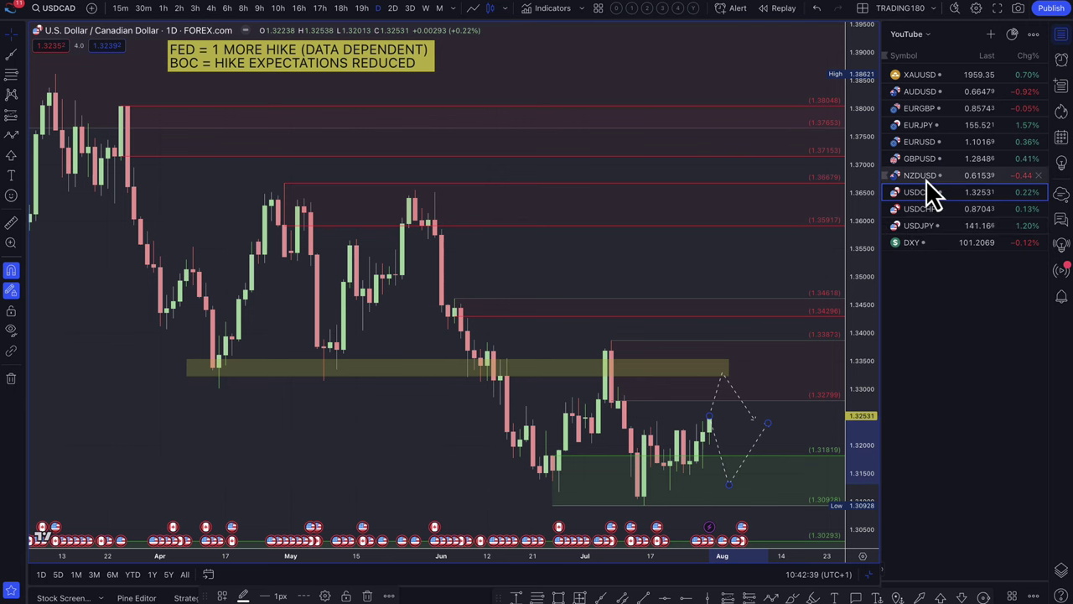
pyautogui.click(925, 177)
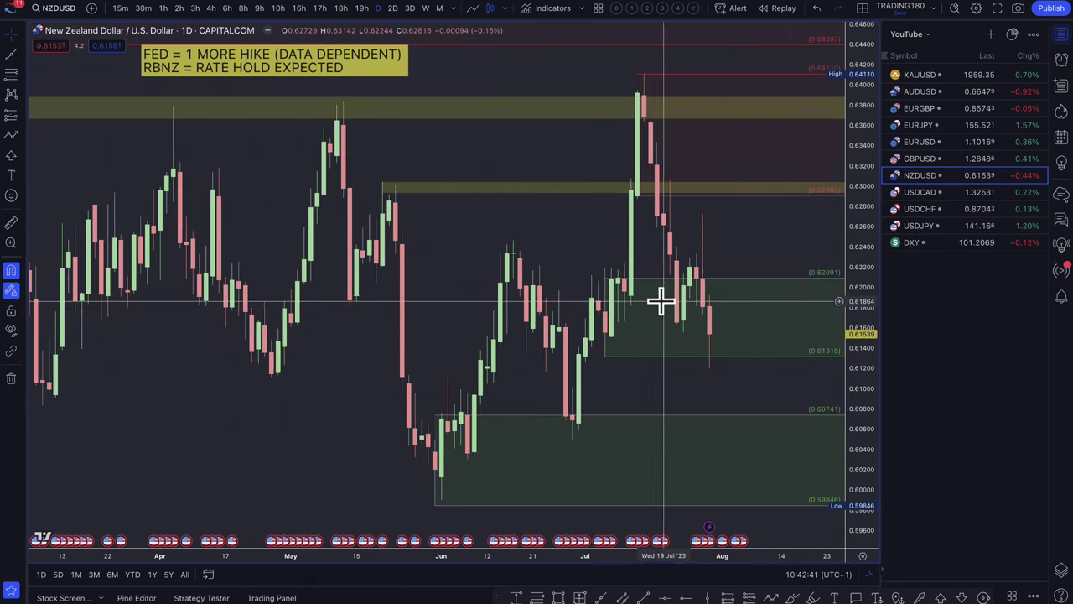
pyautogui.scroll(3, 663, 306)
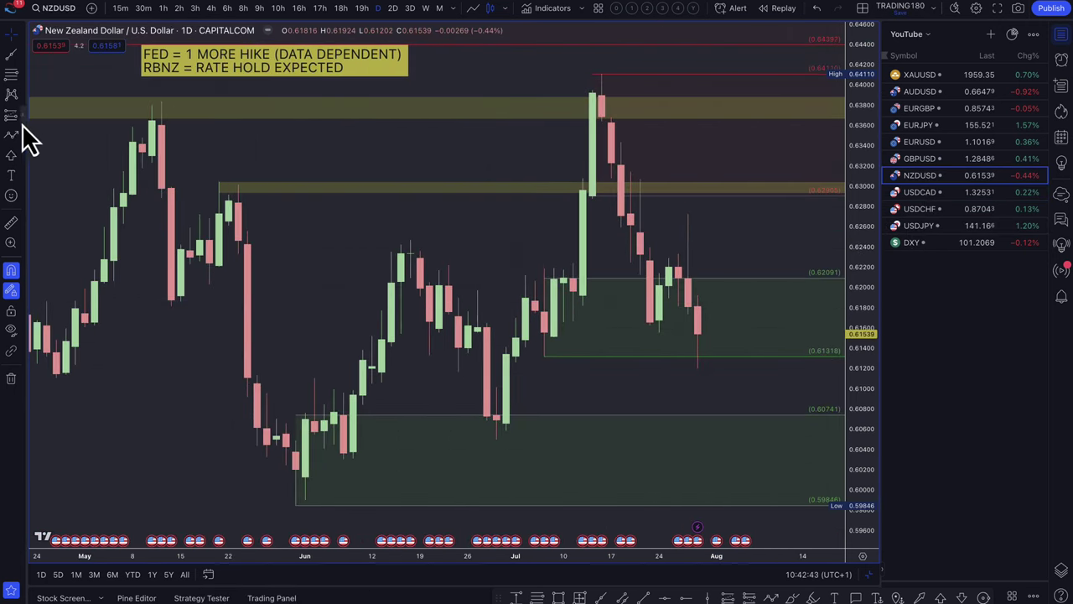
pyautogui.click(12, 136)
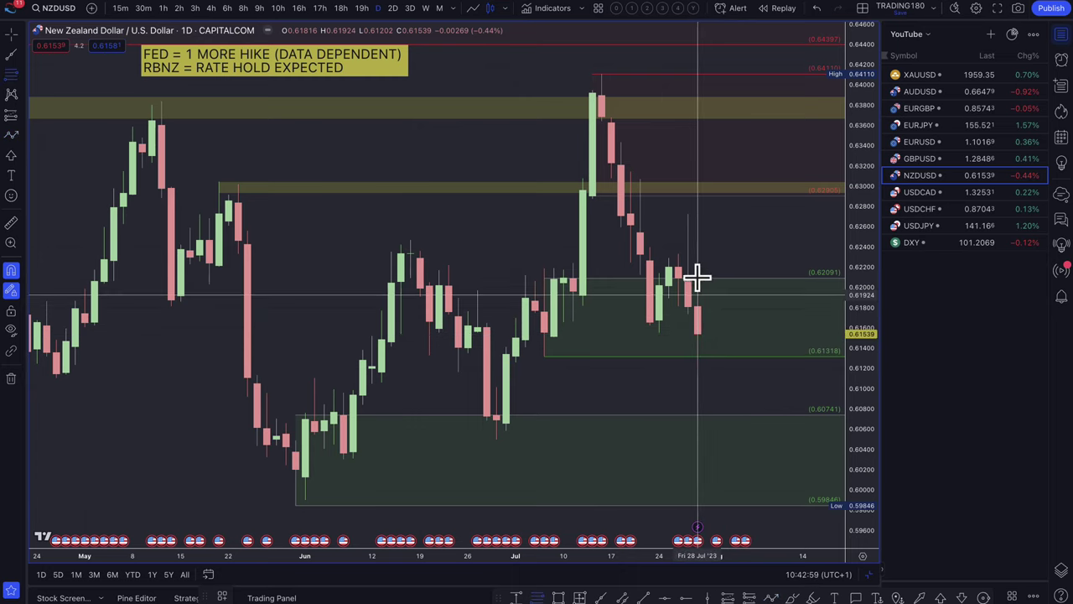
pyautogui.click(688, 213)
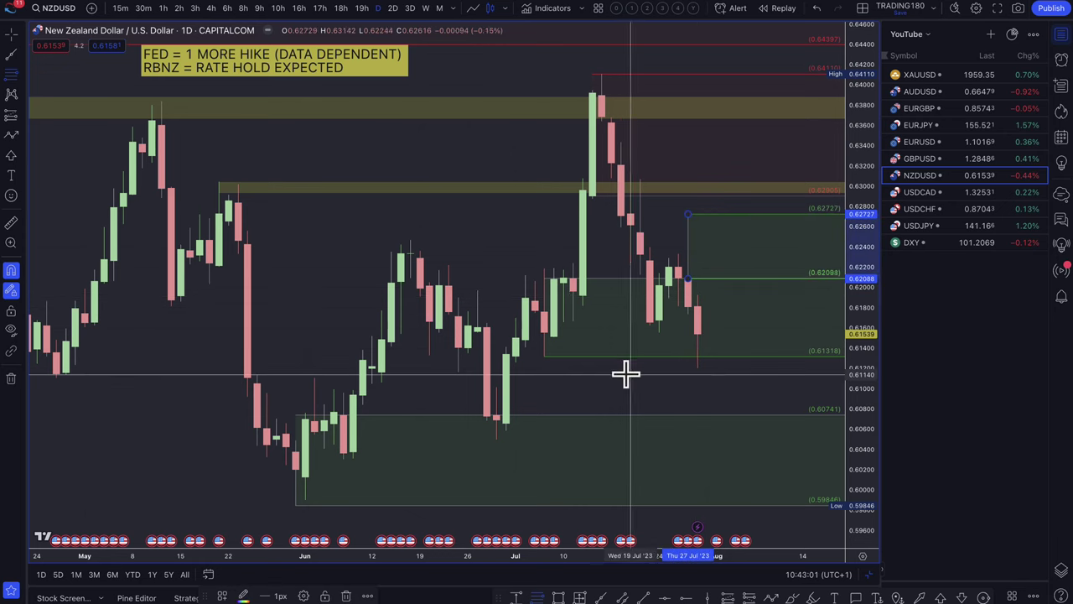
pyautogui.click(223, 596)
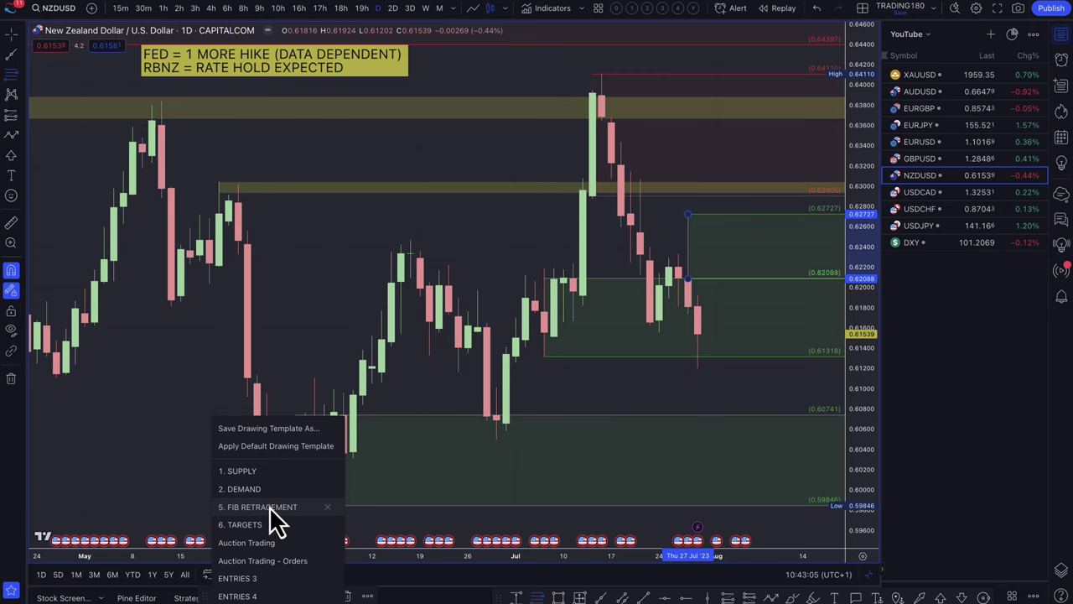
pyautogui.click(272, 482)
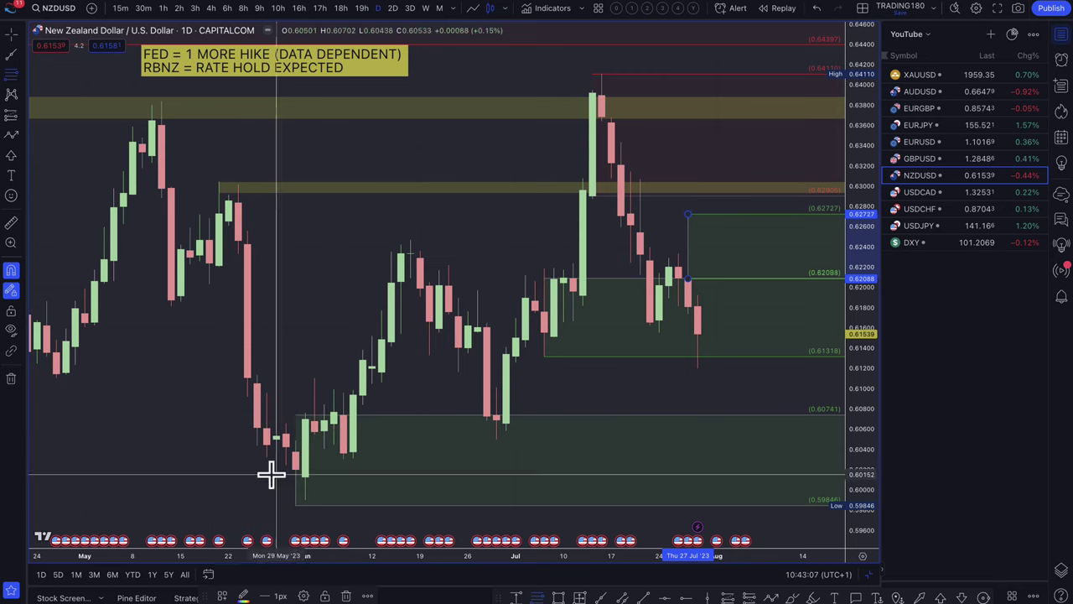
# Step: Lower the upper edge of the NZDUSD demand zone based at 0.61318 to 0.61761
pyautogui.moveTo(688, 333); pyautogui.dragTo(646, 329)
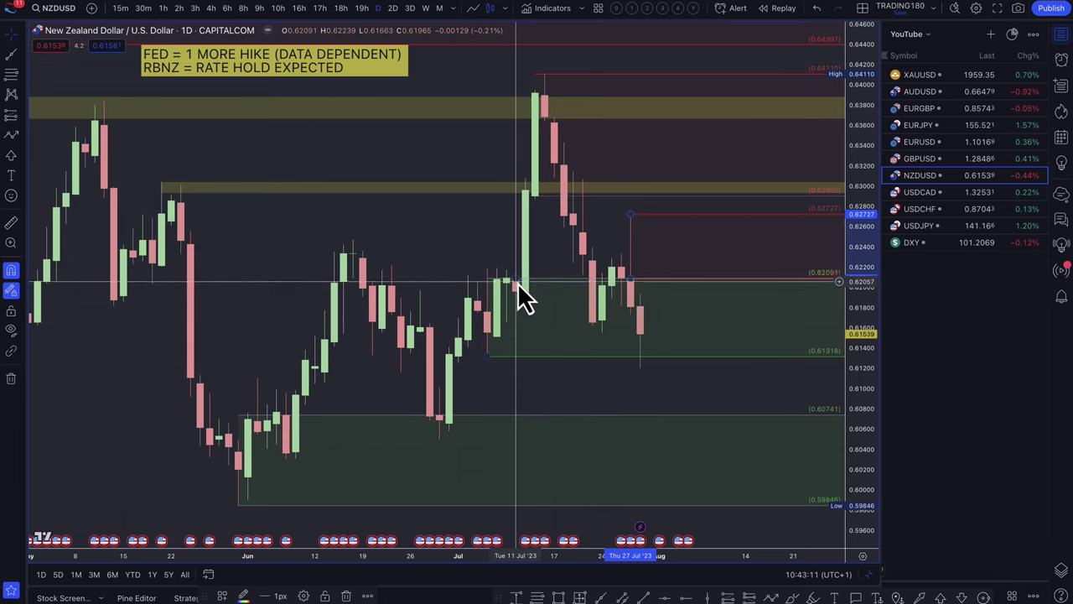
pyautogui.moveTo(517, 280); pyautogui.dragTo(489, 311)
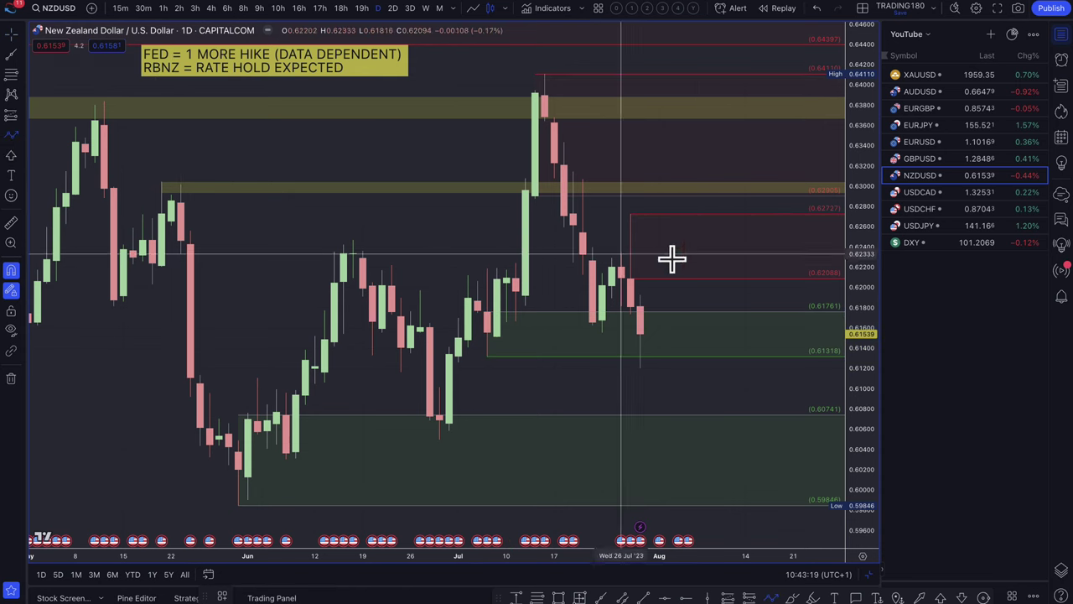
# Step: Draw a Path from about 0.614 beside the latest NZDUSD candle up and back to about 0.616, raising its peak into the 0.638 zone
pyautogui.click(650, 347)
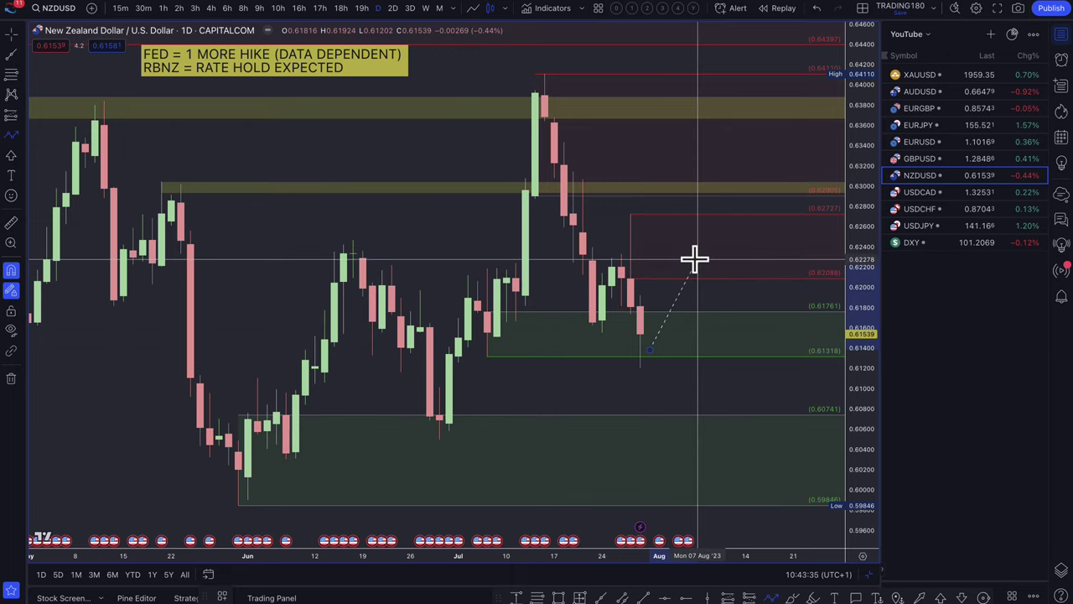
pyautogui.click(733, 327)
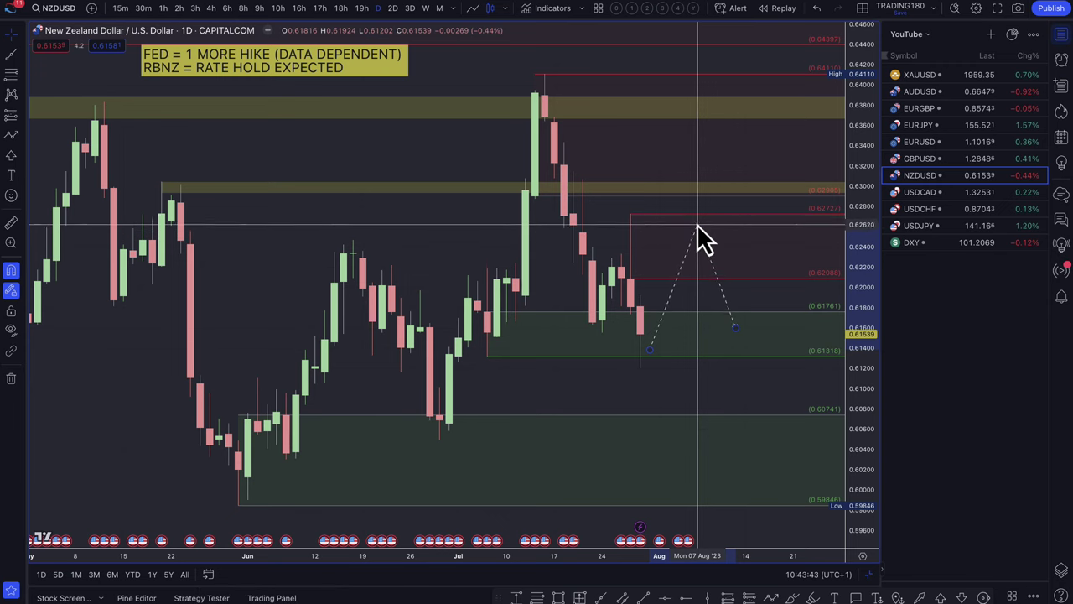
pyautogui.moveTo(697, 223); pyautogui.dragTo(687, 108)
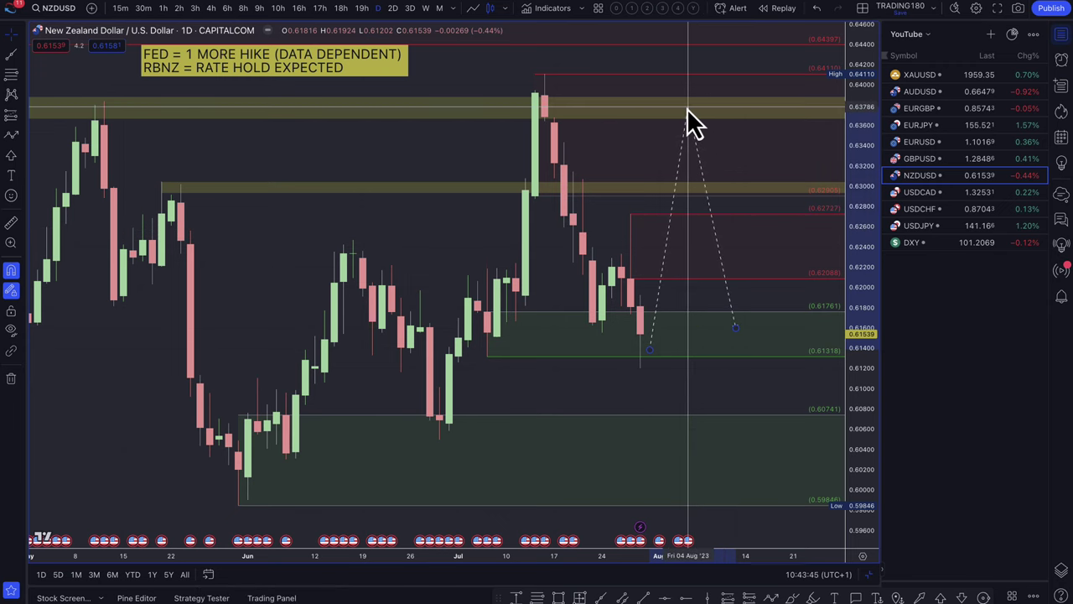
pyautogui.scroll(-6, 666, 149)
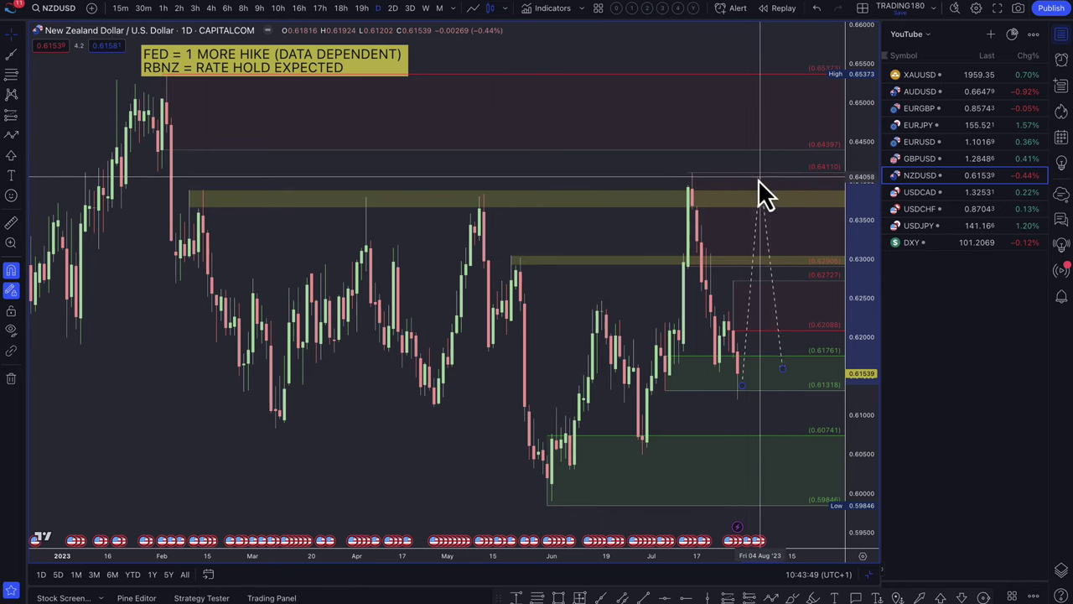
# Step: Set the peak of the NZDUSD path to about 0.627, near the upper edge of the new supply zone
pyautogui.click(758, 183)
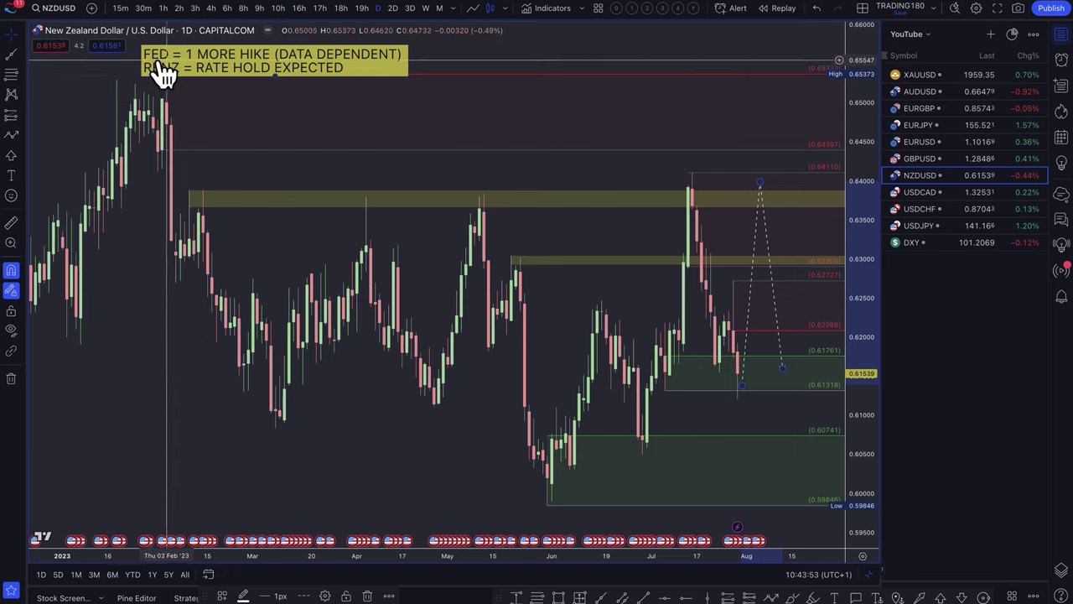
pyautogui.scroll(2, 434, 160)
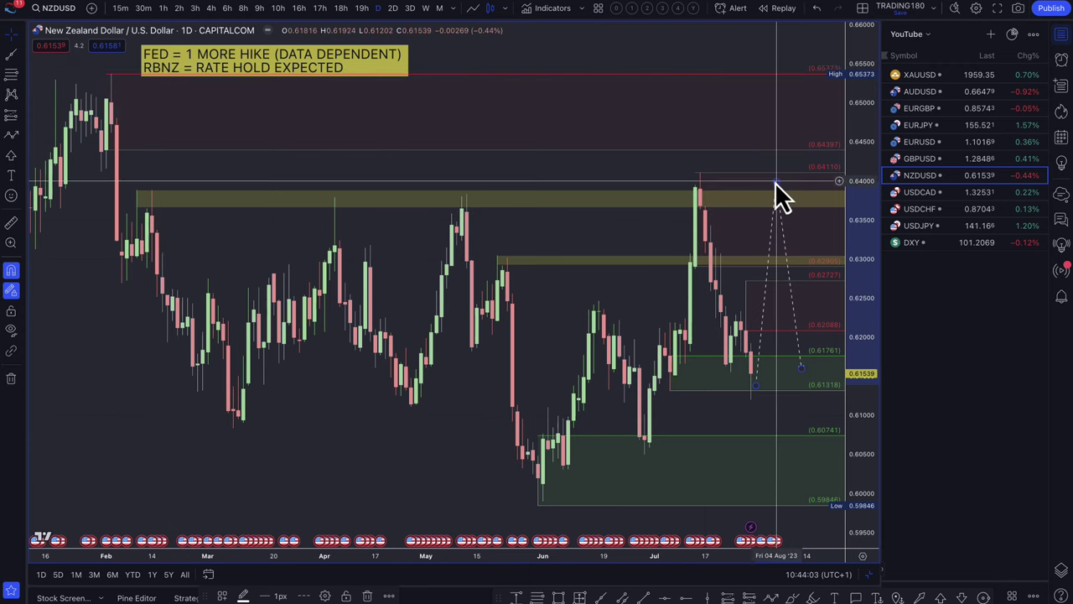
pyautogui.moveTo(775, 182); pyautogui.dragTo(777, 285)
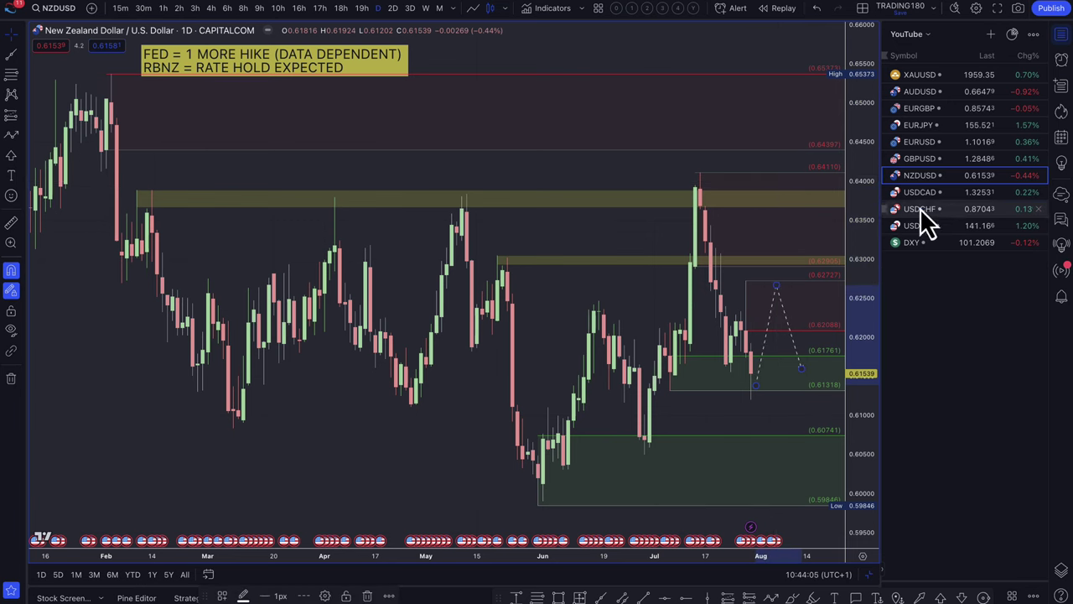
# Step: Open GBPUSD and read the headline and two subheadings of the Bloomberg article on BOE rates, highlighting the text
pyautogui.click(931, 161)
pyautogui.scroll(5, 499, 213)
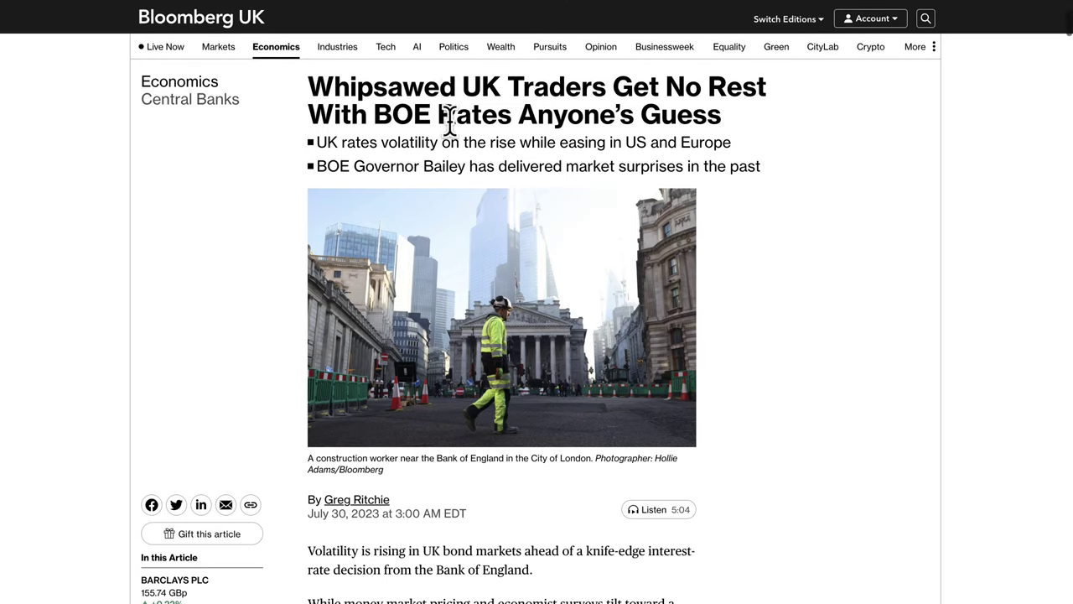
pyautogui.moveTo(309, 88); pyautogui.dragTo(728, 168)
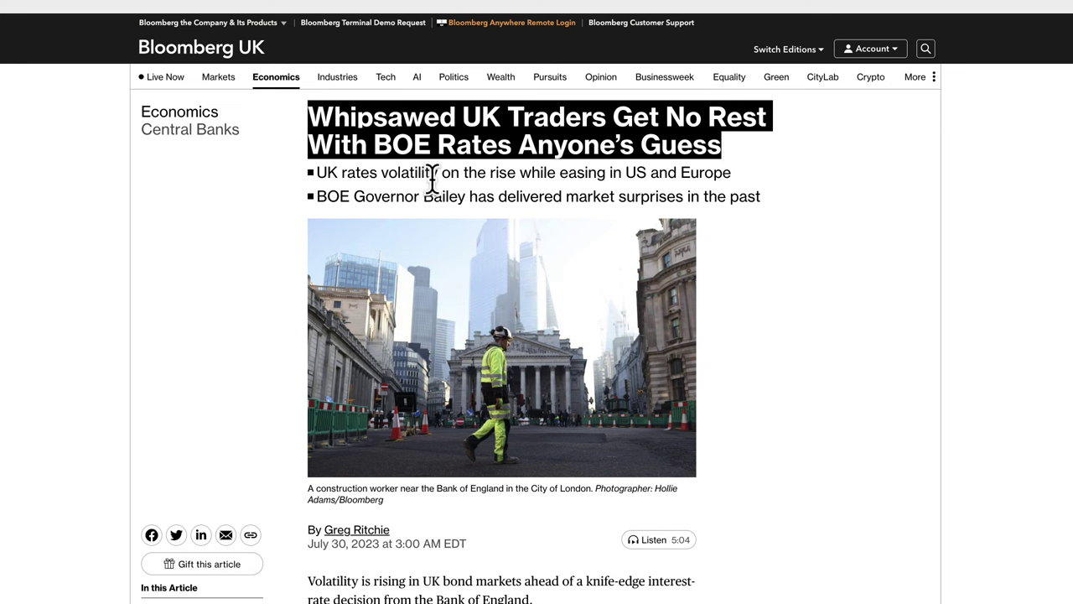
pyautogui.moveTo(328, 170); pyautogui.dragTo(556, 171)
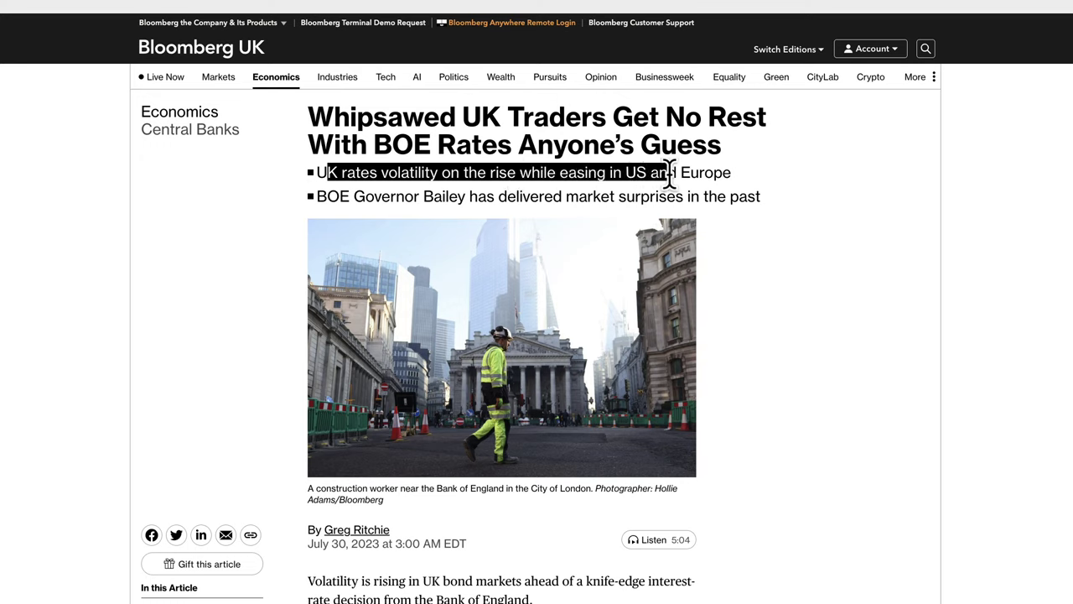
pyautogui.moveTo(670, 176); pyautogui.dragTo(733, 172)
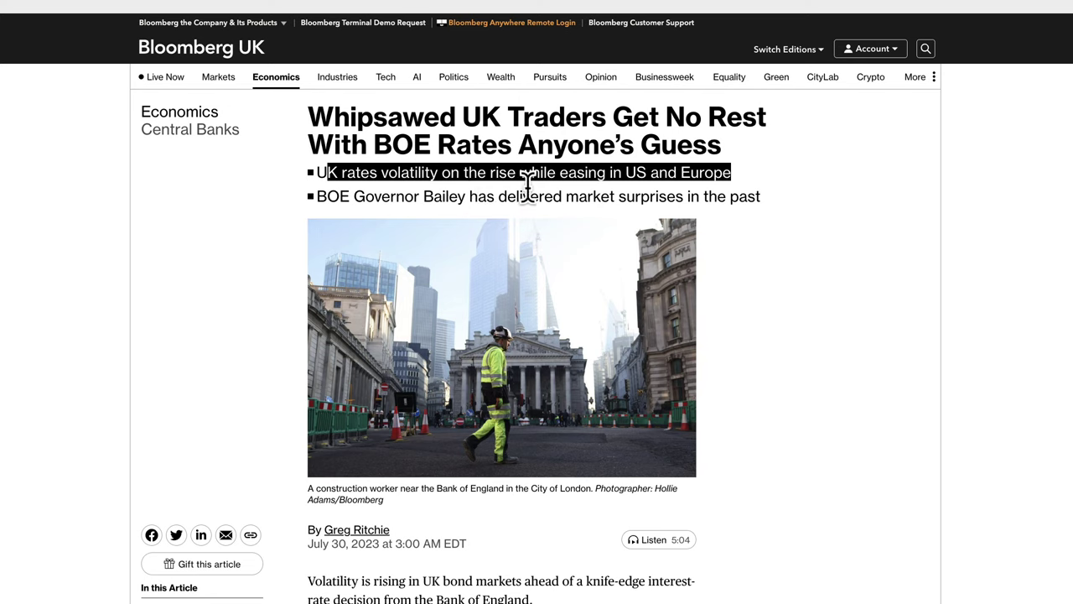
pyautogui.moveTo(558, 176); pyautogui.dragTo(728, 172)
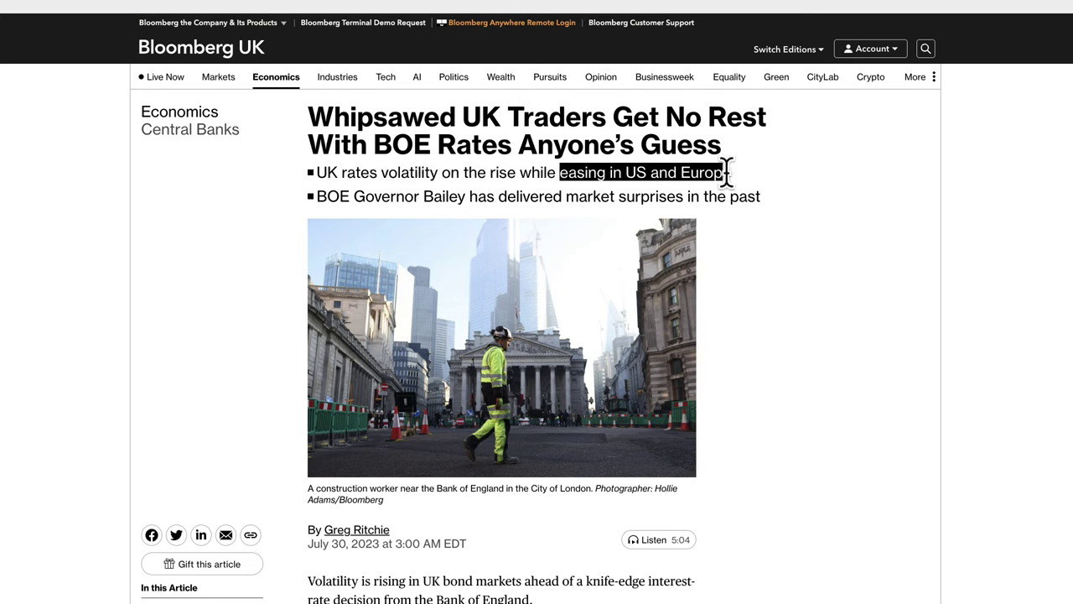
pyautogui.moveTo(319, 196); pyautogui.dragTo(429, 198)
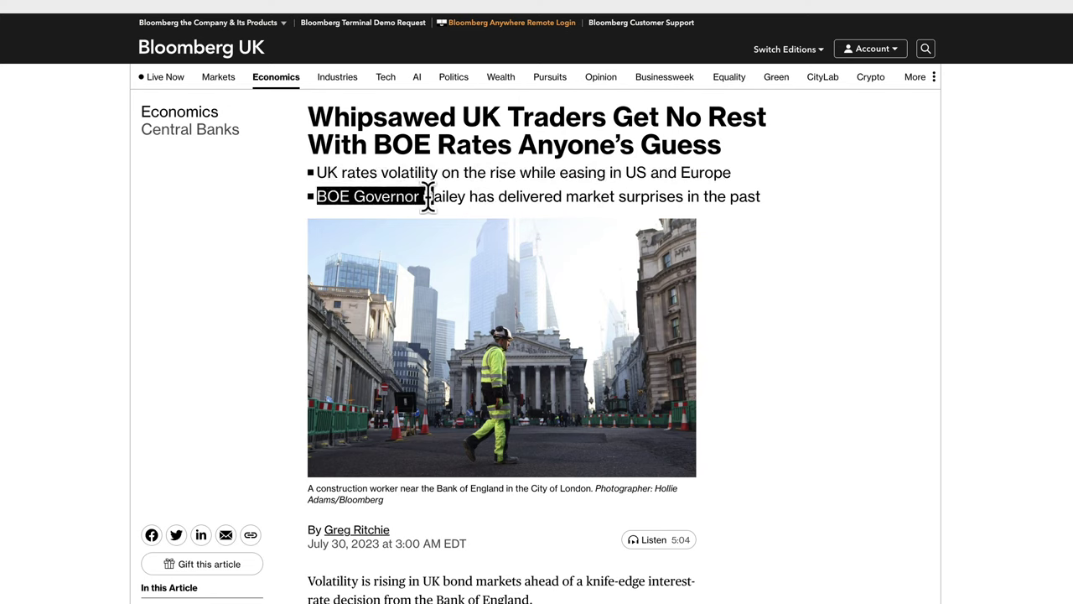
pyautogui.moveTo(520, 196); pyautogui.dragTo(721, 188)
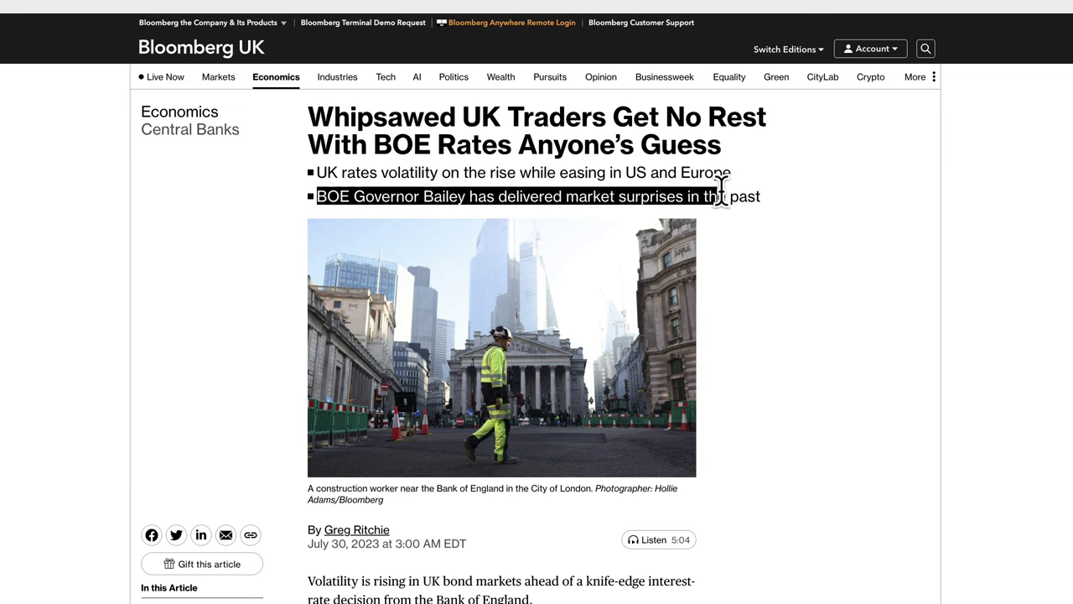
# Step: Read the article's first two paragraphs on UK bond volatility and the banks' BOE hike forecasts, highlighting the text
pyautogui.scroll(-5, 748, 303)
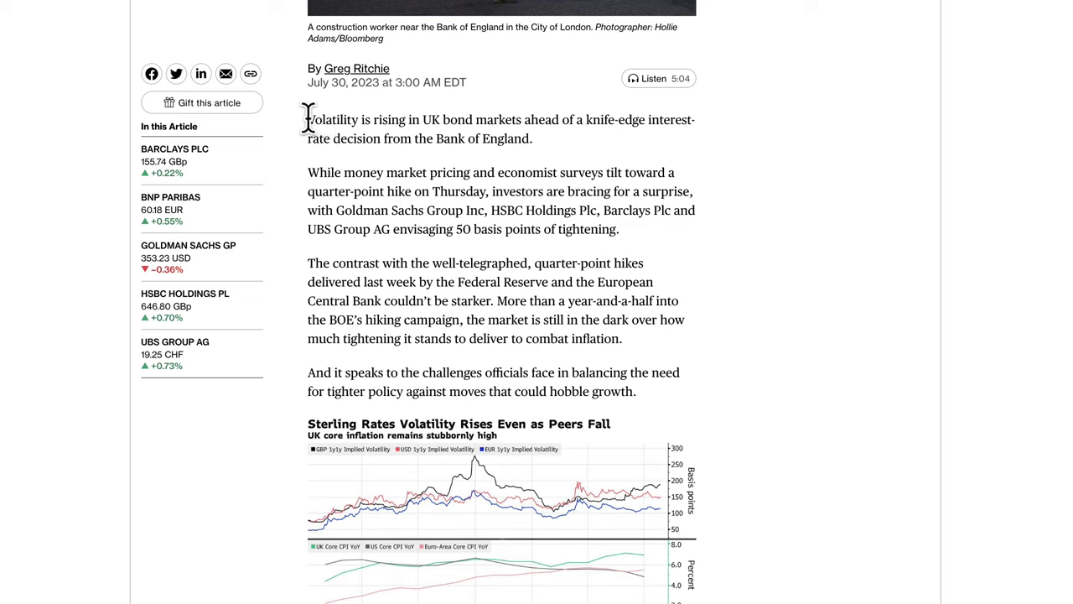
pyautogui.moveTo(327, 118); pyautogui.dragTo(513, 120)
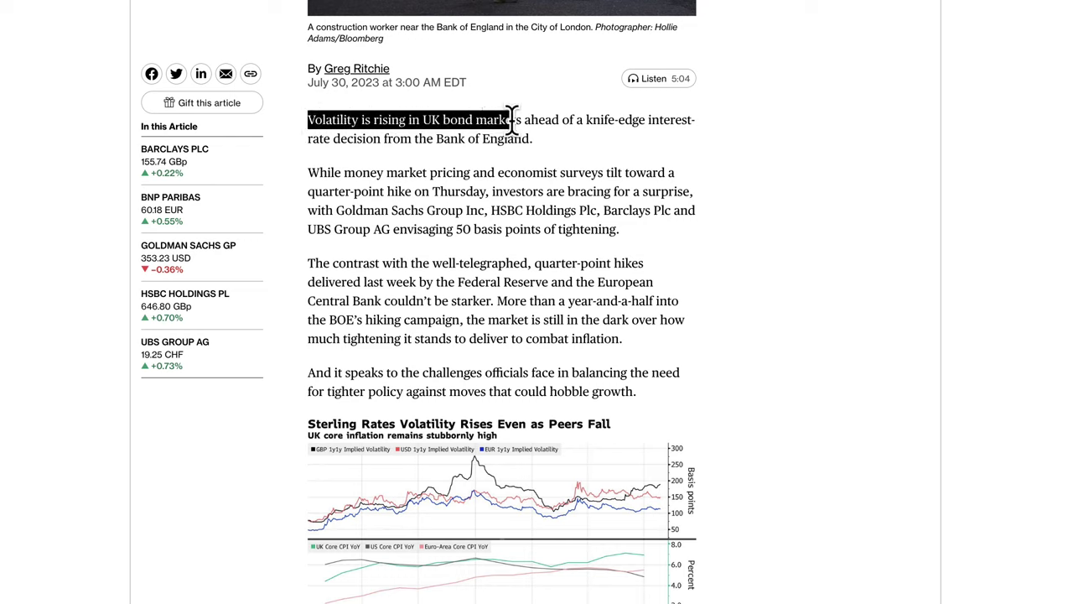
pyautogui.moveTo(599, 120); pyautogui.dragTo(526, 172)
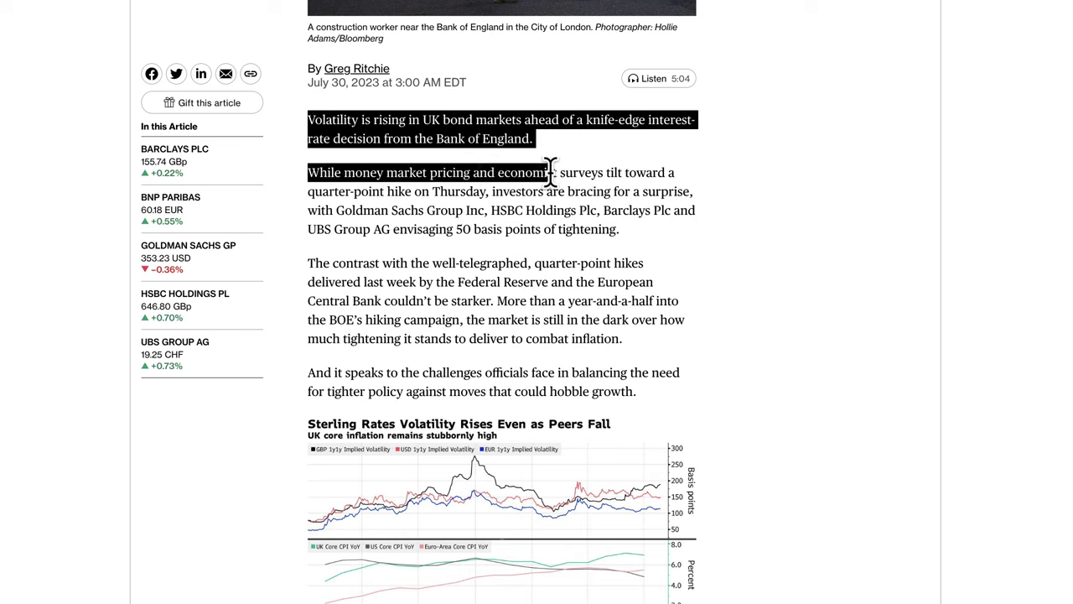
pyautogui.moveTo(598, 173); pyautogui.dragTo(388, 187)
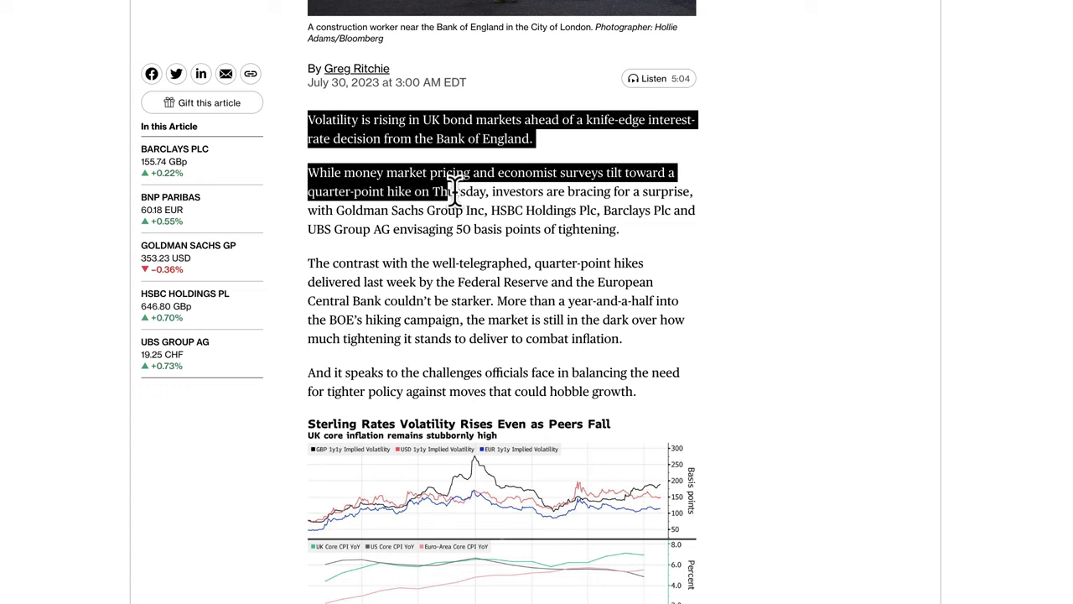
pyautogui.moveTo(482, 186); pyautogui.dragTo(348, 225)
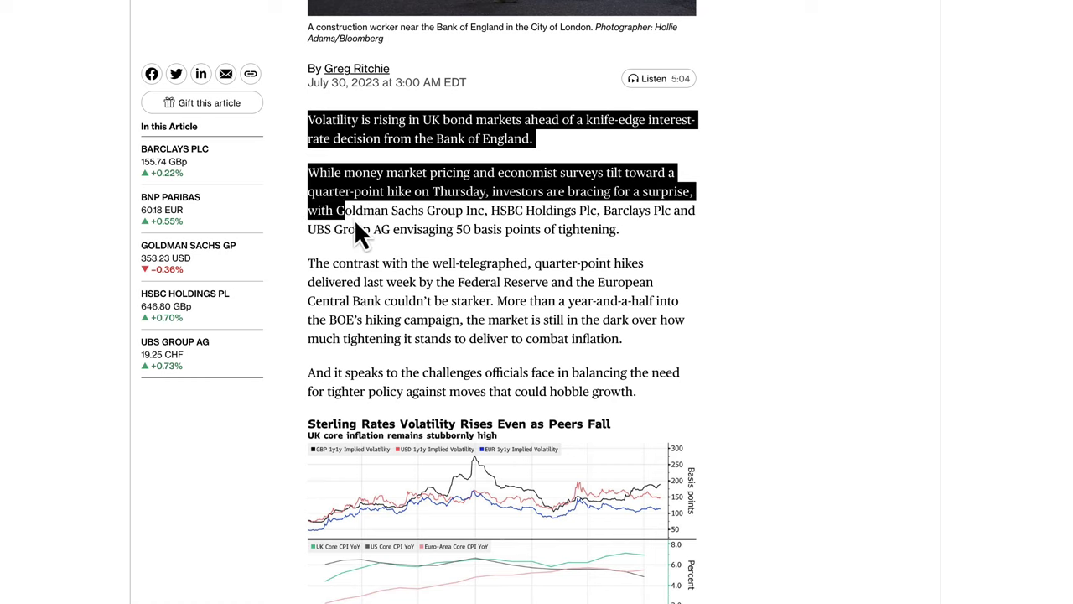
pyautogui.moveTo(490, 214); pyautogui.dragTo(398, 228)
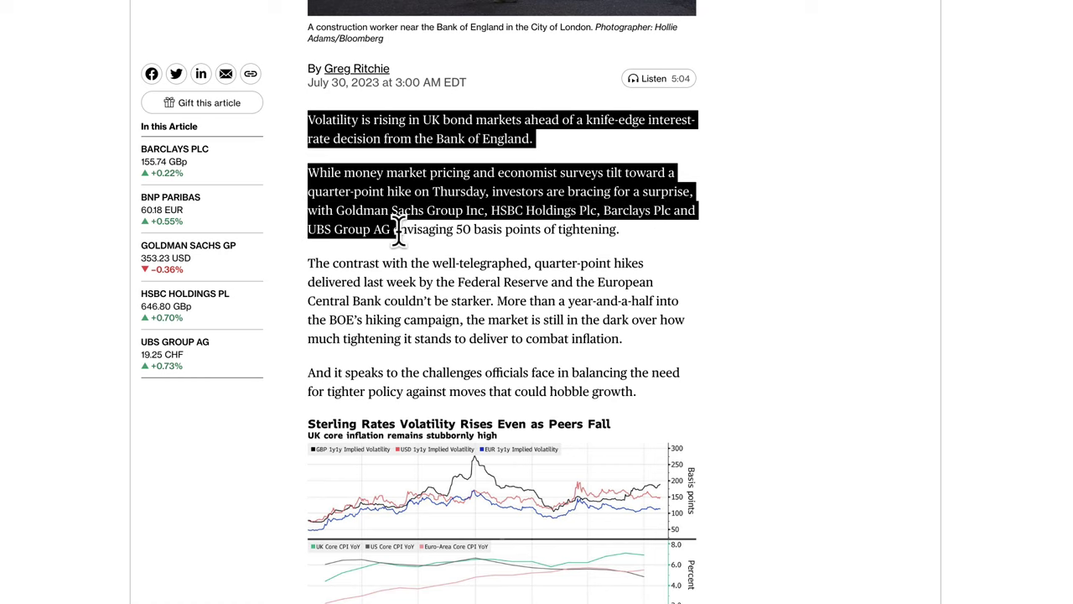
# Step: Read and highlight the paragraphs contrasting the BOE with the Fed and ECB and describing the policy challenges officials face
pyautogui.moveTo(491, 231); pyautogui.dragTo(372, 266)
pyautogui.moveTo(438, 275); pyautogui.dragTo(391, 279)
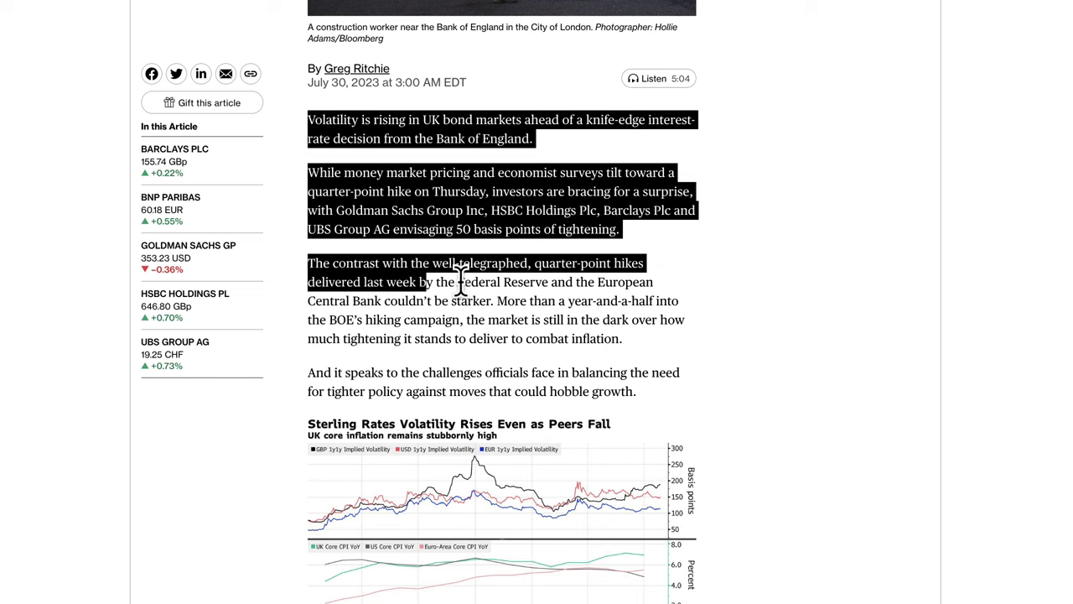
pyautogui.moveTo(460, 277); pyautogui.dragTo(403, 293)
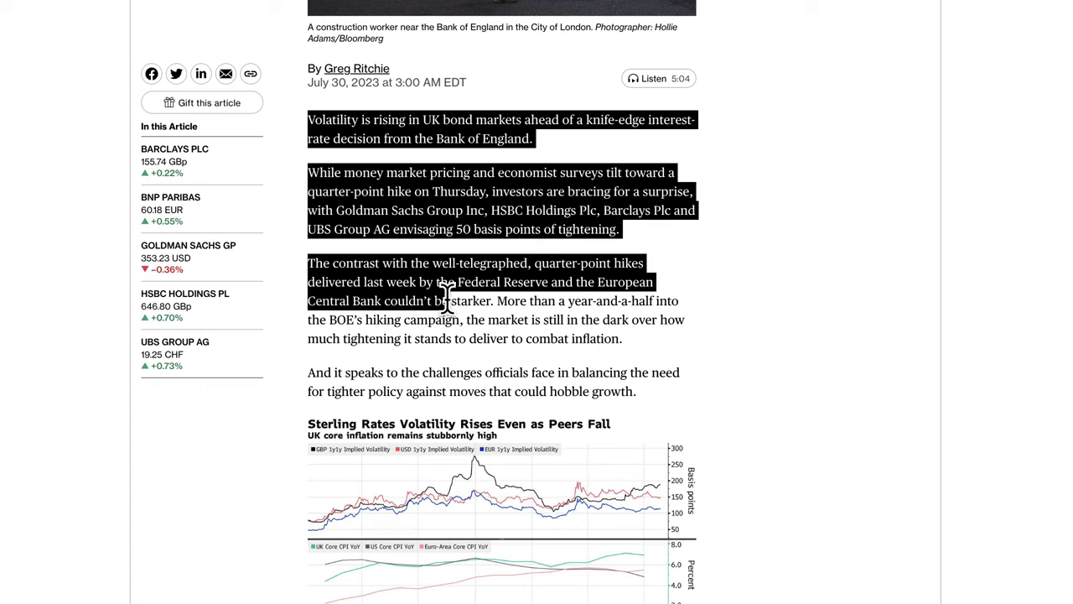
pyautogui.moveTo(447, 295); pyautogui.dragTo(522, 297)
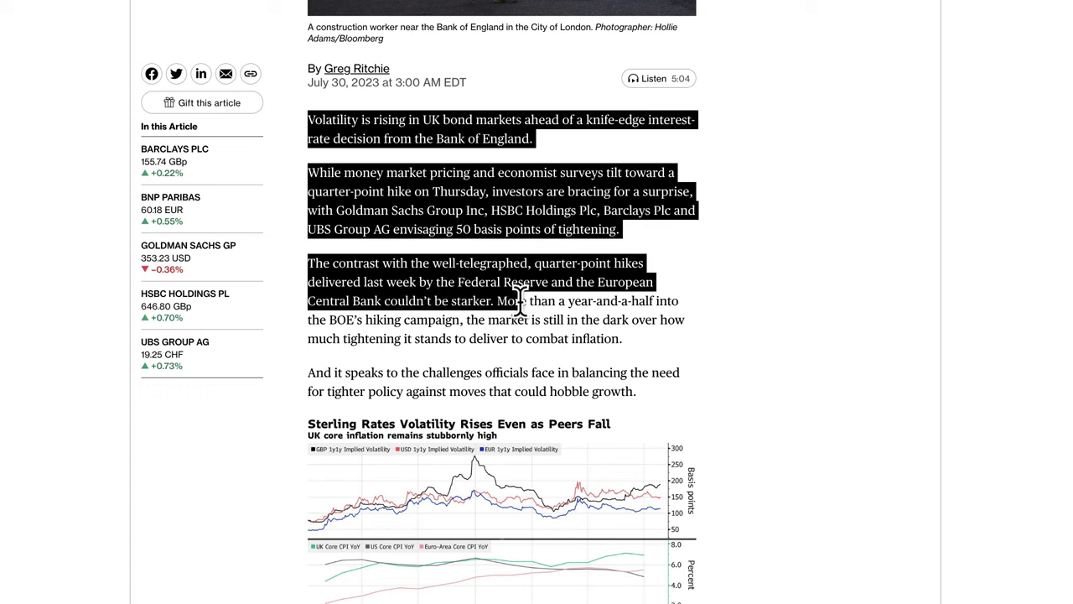
pyautogui.moveTo(496, 300)
pyautogui.mouseDown()
pyautogui.moveTo(649, 301)
pyautogui.moveTo(356, 310)
pyautogui.moveTo(503, 312)
pyautogui.mouseUp()
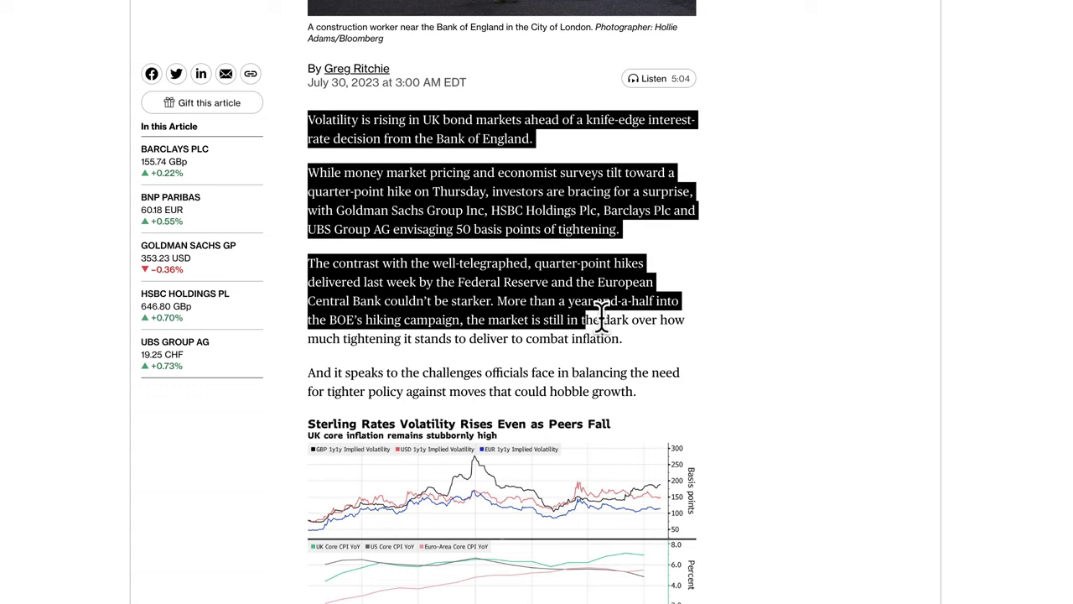
pyautogui.moveTo(625, 319); pyautogui.dragTo(537, 340)
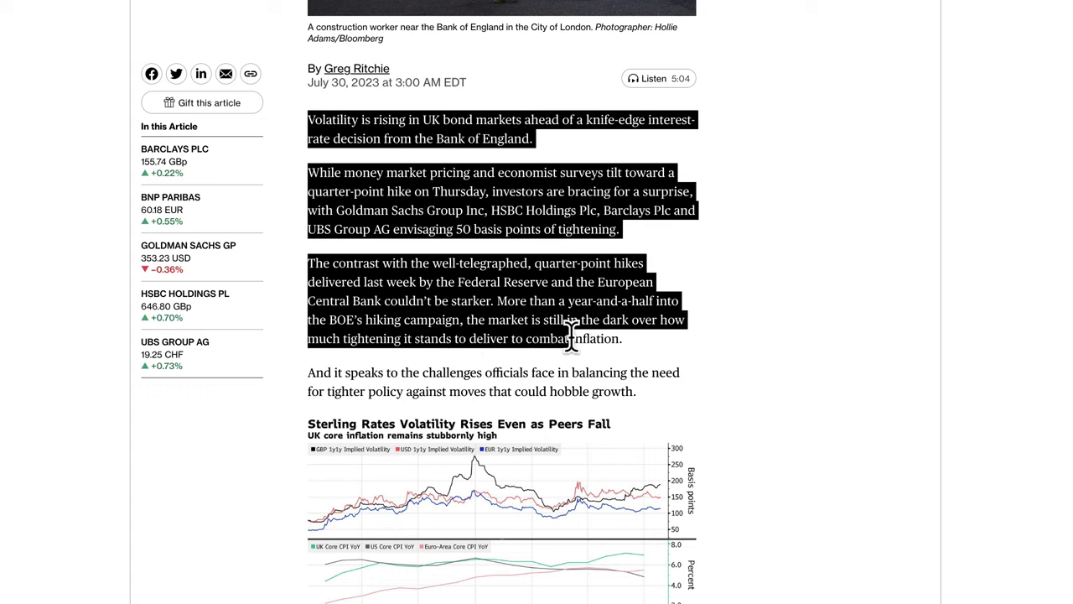
pyautogui.scroll(-3, 509, 360)
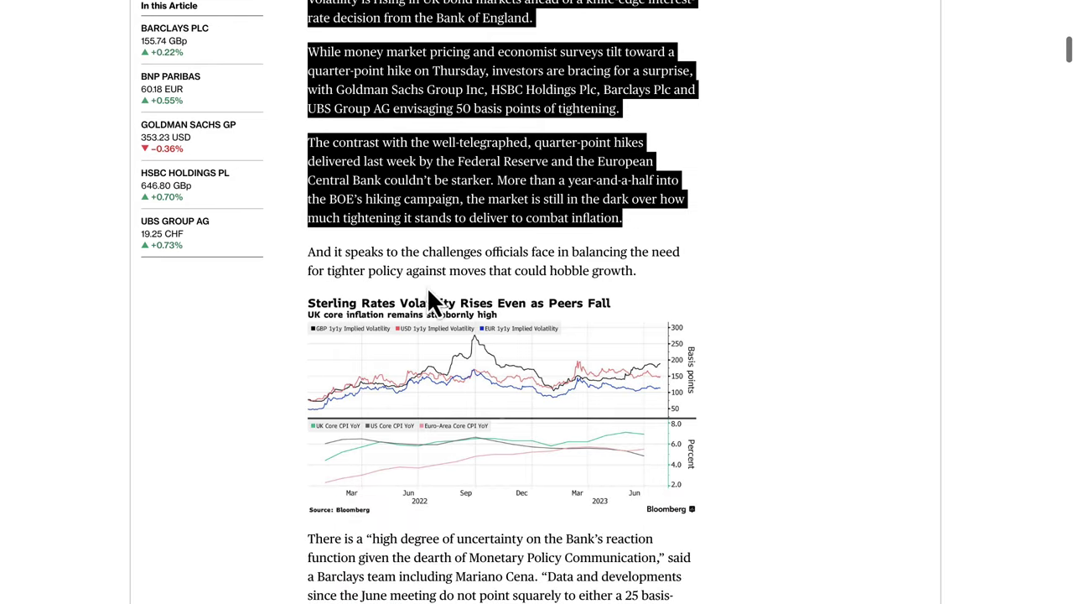
pyautogui.moveTo(382, 251); pyautogui.dragTo(521, 273)
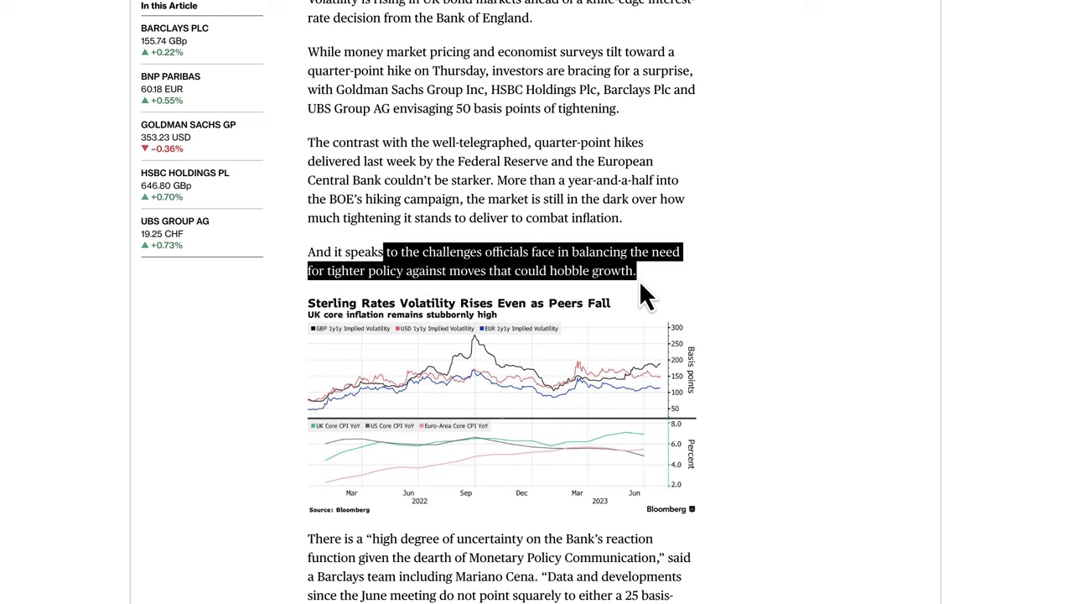
# Step: Skim the rates volatility chart, the Barclays comment and the No Easy Choice section of the article
pyautogui.scroll(-5, 643, 287)
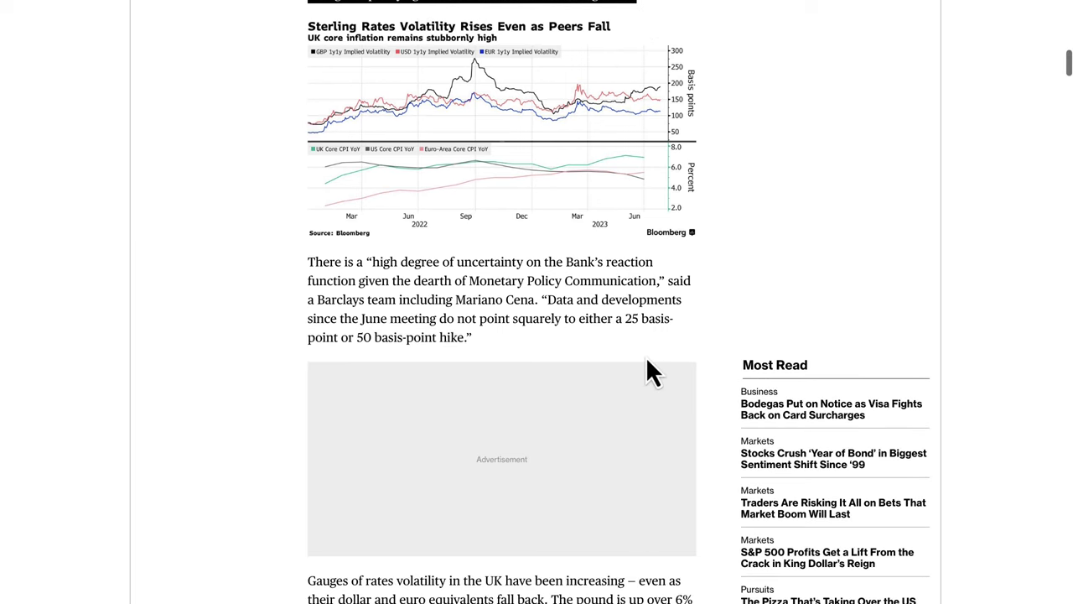
pyautogui.scroll(-4, 664, 351)
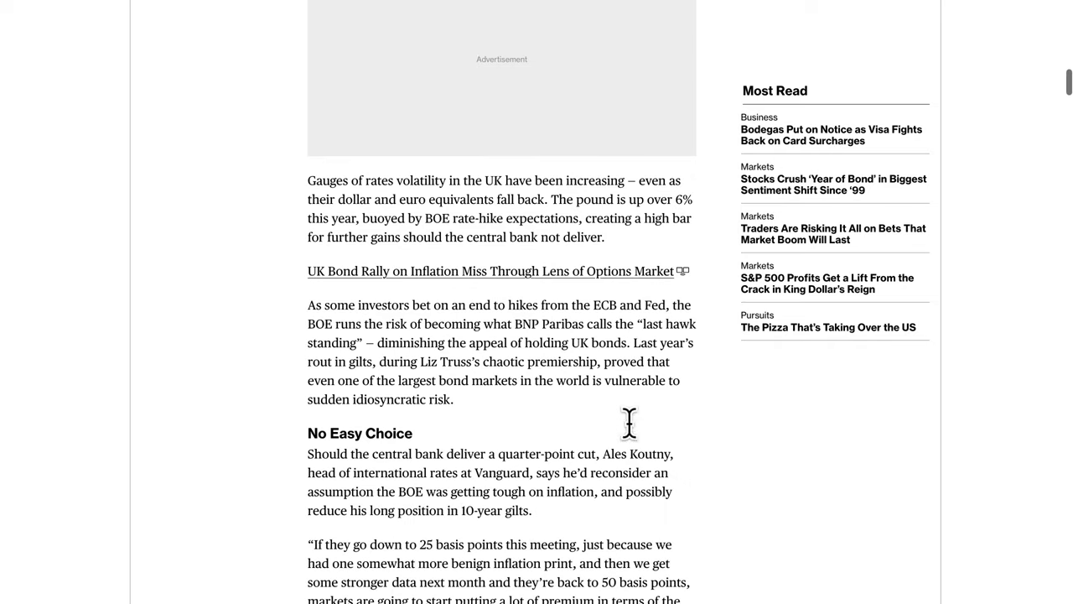
pyautogui.scroll(5, 629, 425)
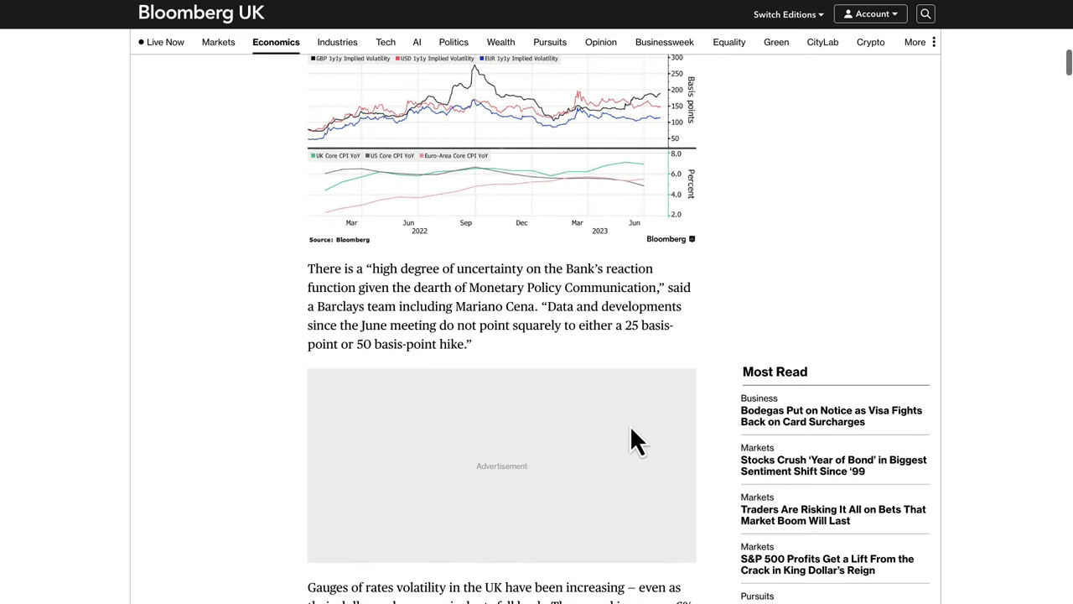
pyautogui.scroll(-9, 552, 308)
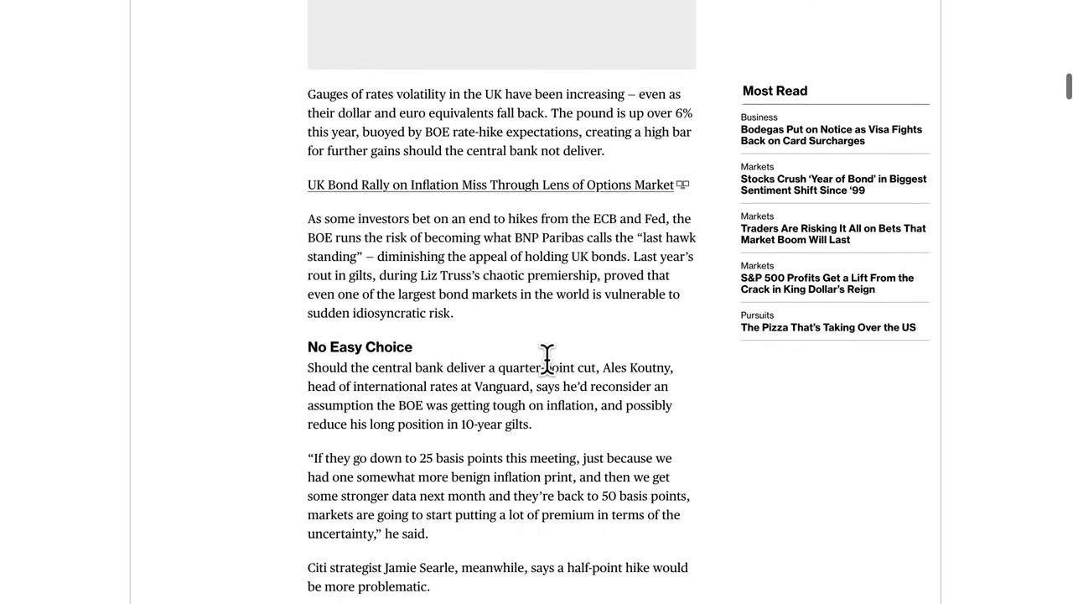
pyautogui.scroll(-1, 547, 361)
pyautogui.scroll(9, 550, 361)
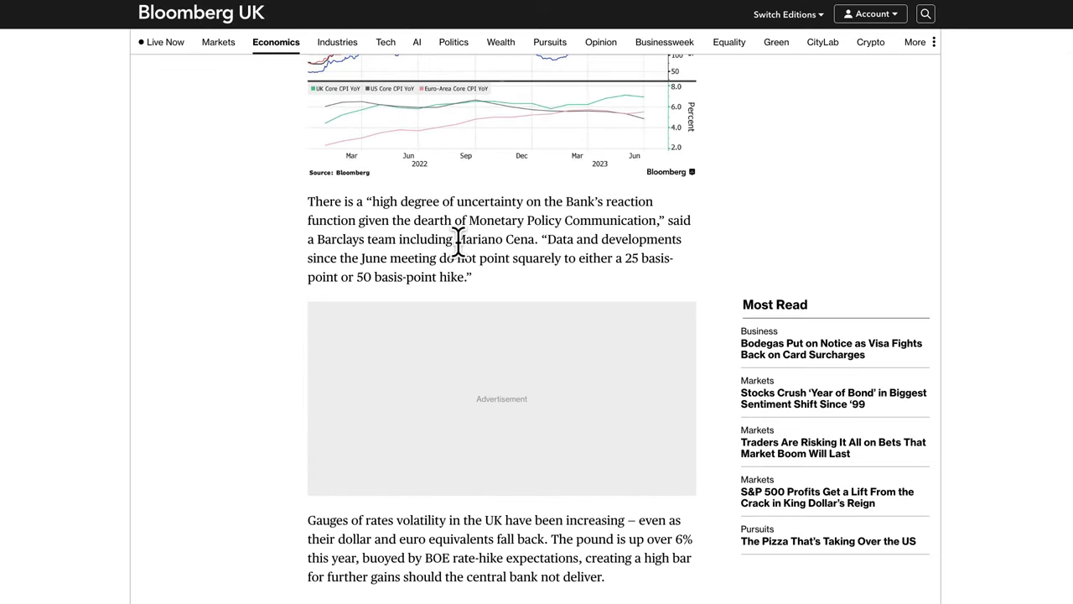
pyautogui.scroll(2, 461, 247)
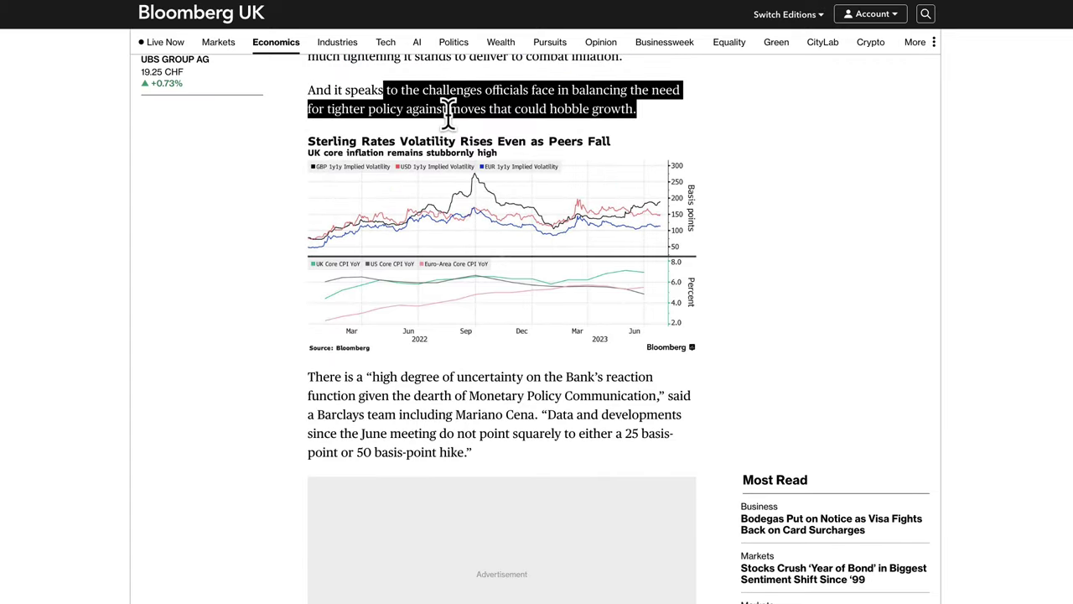
pyautogui.scroll(4, 448, 109)
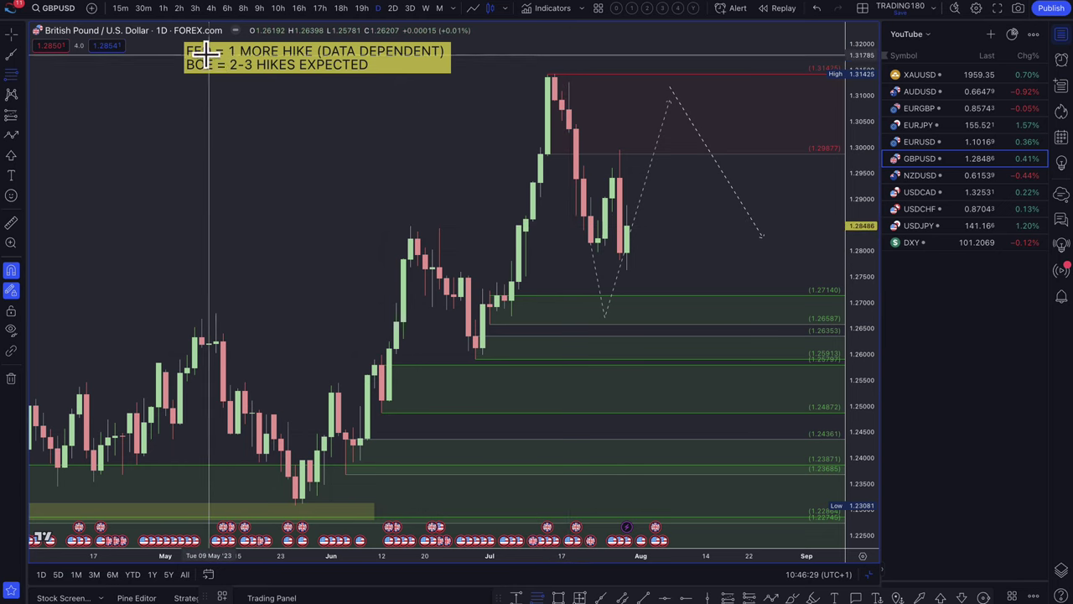
# Step: Draw a GBPUSD zone from 1.28678 to 1.27981 at the 21–24 July candles and apply the green demand template
pyautogui.scroll(4, 534, 253)
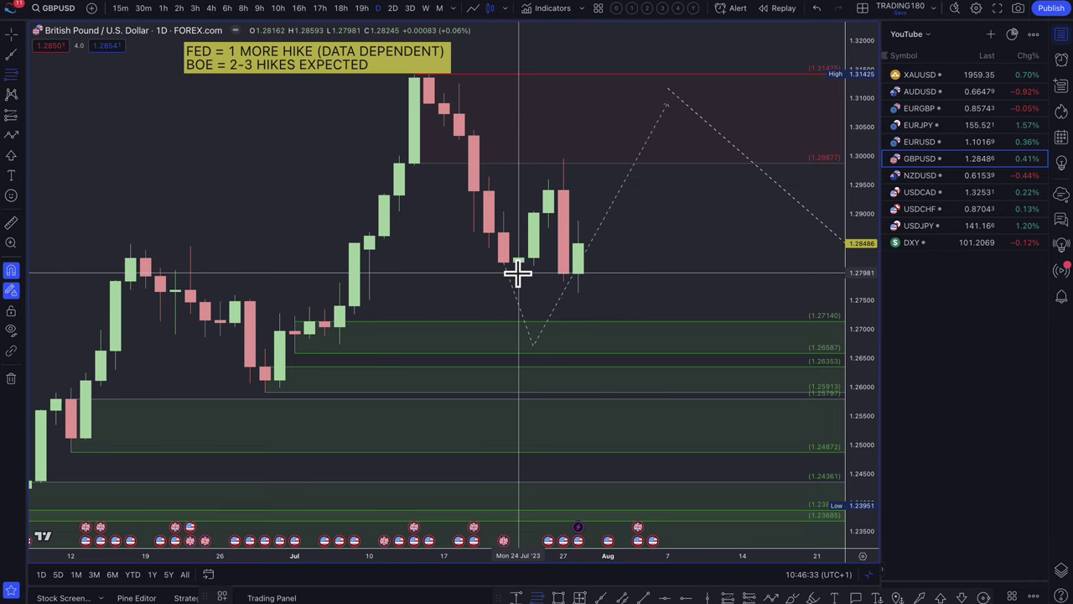
pyautogui.click(11, 75)
pyautogui.click(503, 232)
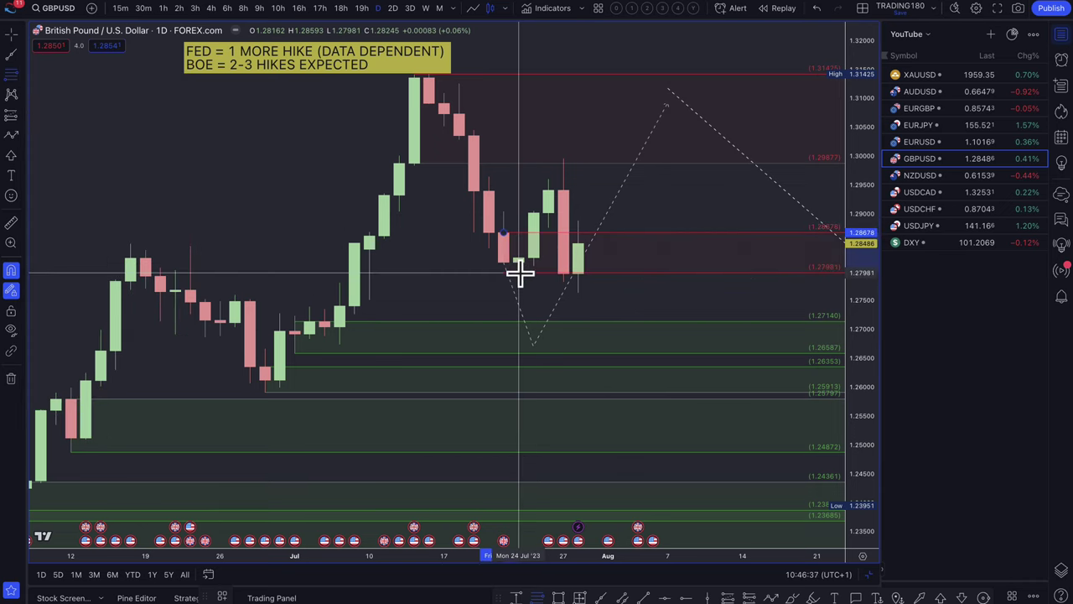
pyautogui.click(519, 272)
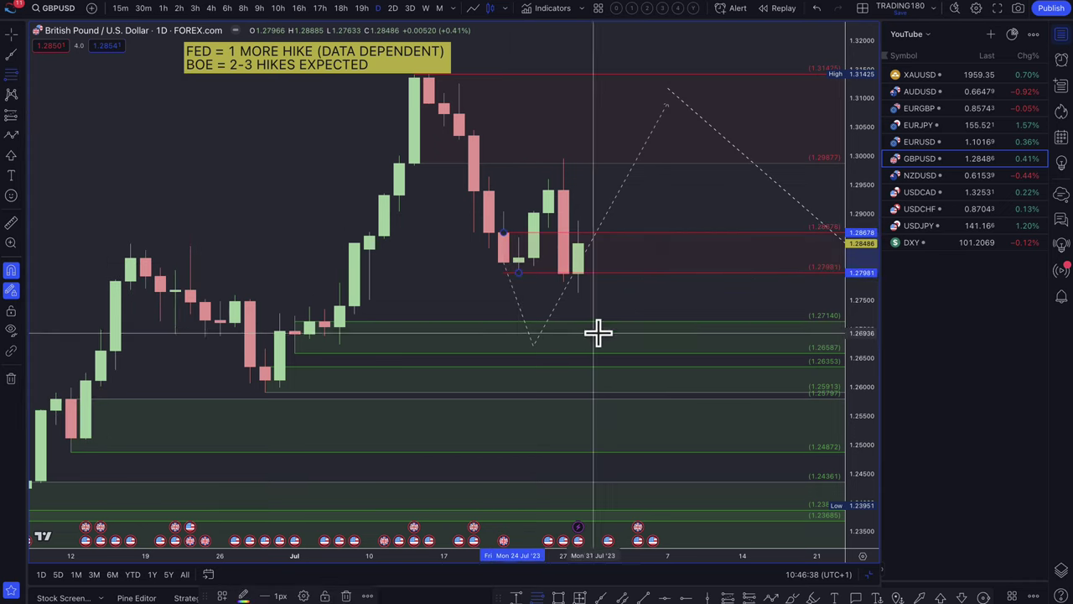
pyautogui.click(223, 596)
pyautogui.click(249, 492)
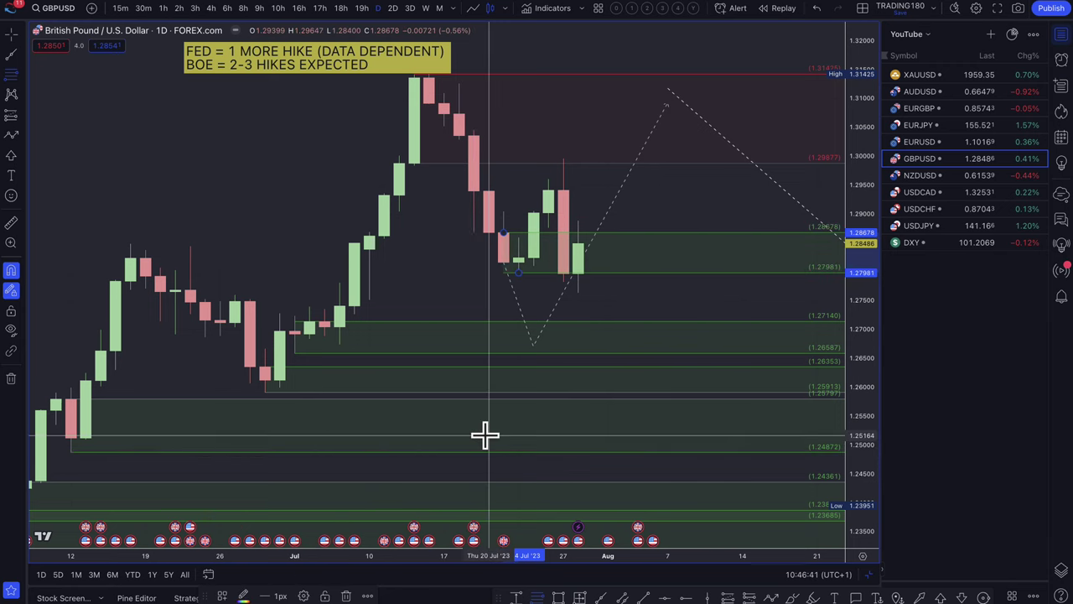
# Step: Move the dashed GBPUSD projection so it starts at the 28 July candle and bottoms at about 1.2689 on 1 August
pyautogui.moveTo(559, 316)
pyautogui.mouseDown()
pyautogui.moveTo(642, 311)
pyautogui.moveTo(642, 299)
pyautogui.moveTo(609, 339)
pyautogui.mouseUp()
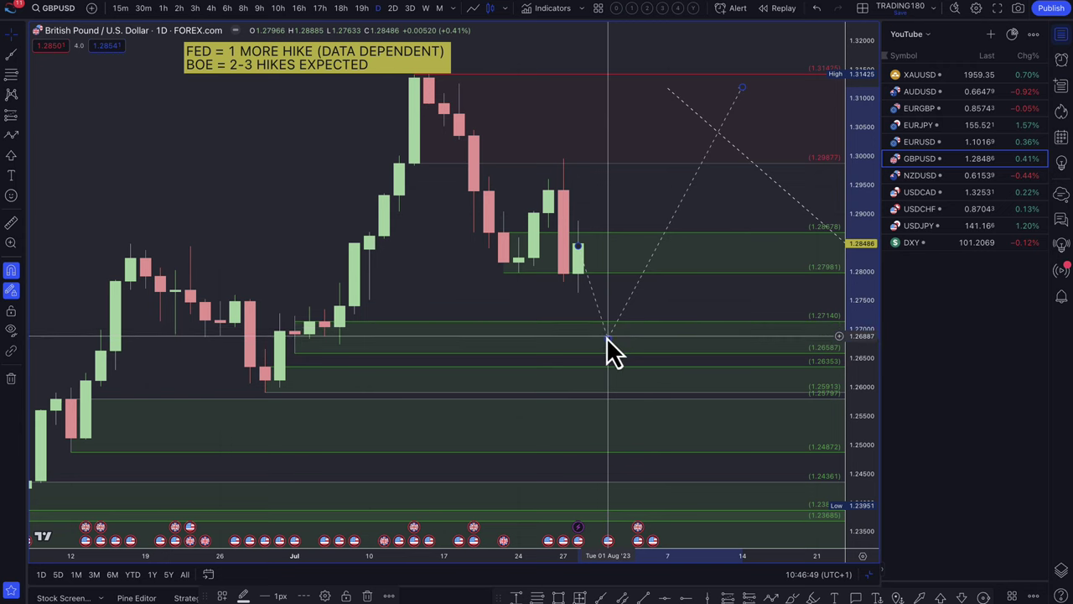
pyautogui.moveTo(607, 338); pyautogui.dragTo(608, 314)
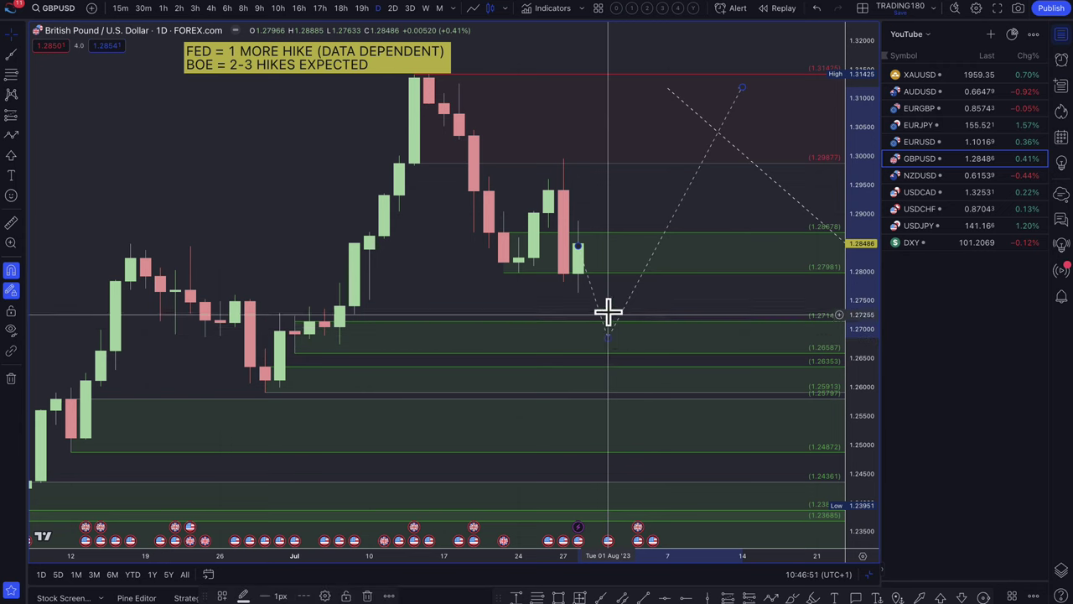
pyautogui.scroll(-3, 640, 185)
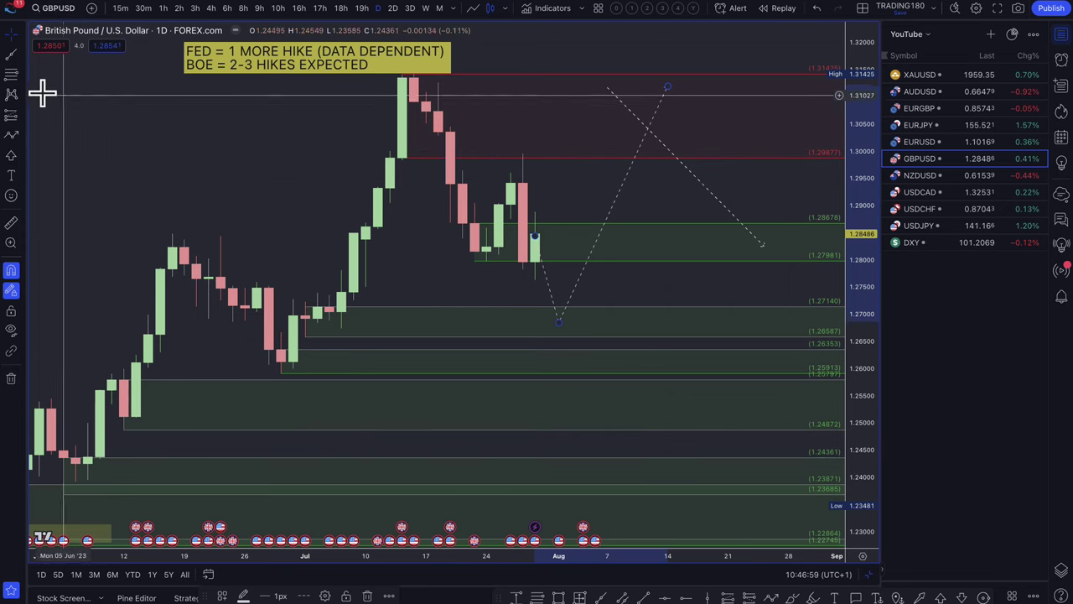
# Step: Draw a GBPUSD zone from 1.29022 to 1.29959 at the 26–27 July candles and apply the red supply template
pyautogui.click(309, 151)
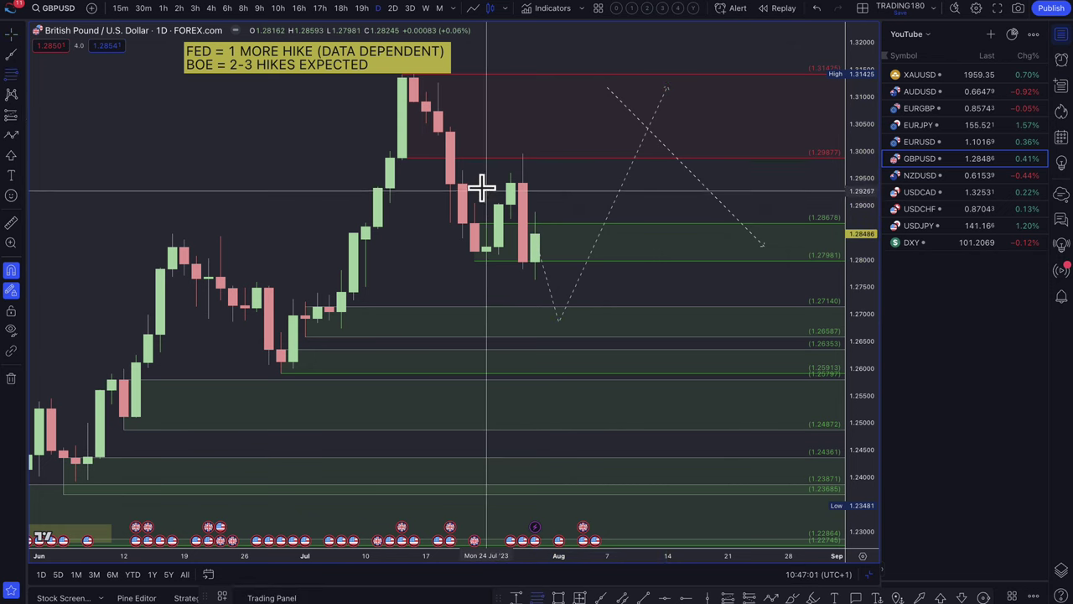
pyautogui.moveTo(510, 202); pyautogui.dragTo(522, 153)
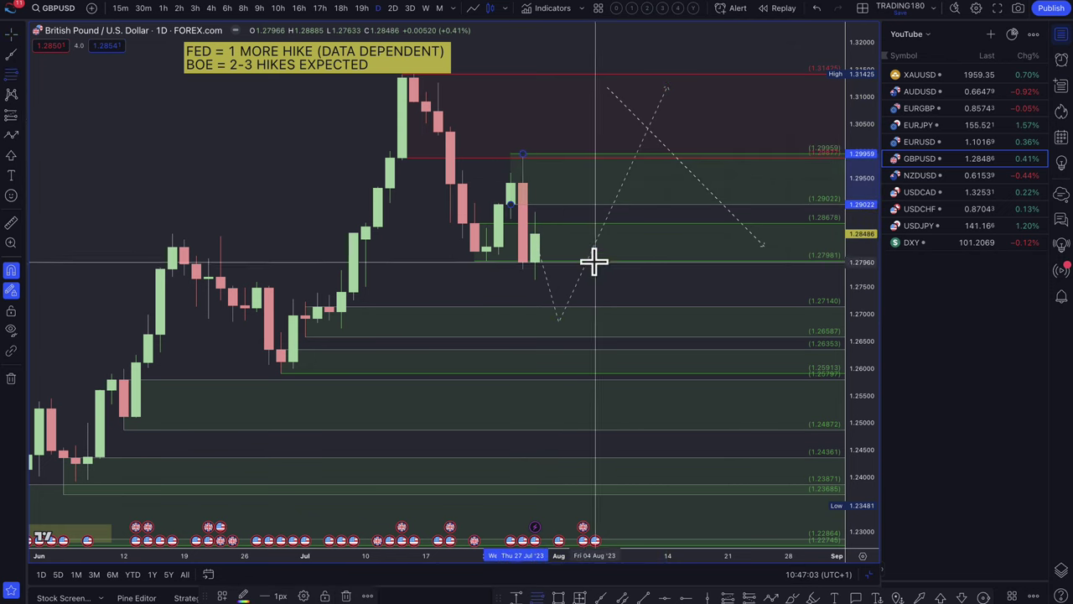
pyautogui.click(223, 596)
pyautogui.click(251, 472)
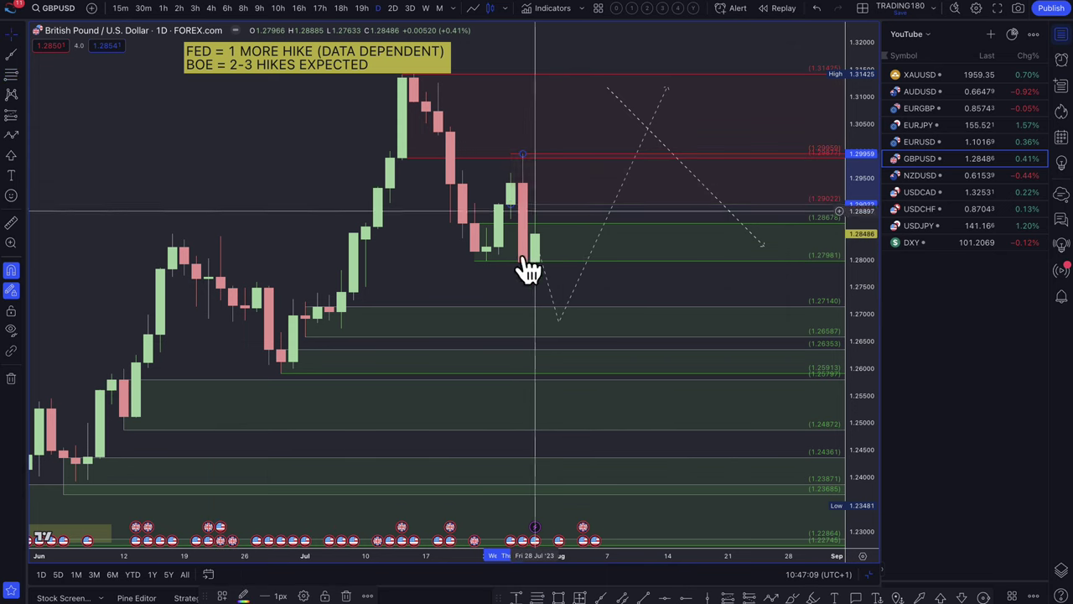
pyautogui.rightClick(590, 240)
pyautogui.click(497, 260)
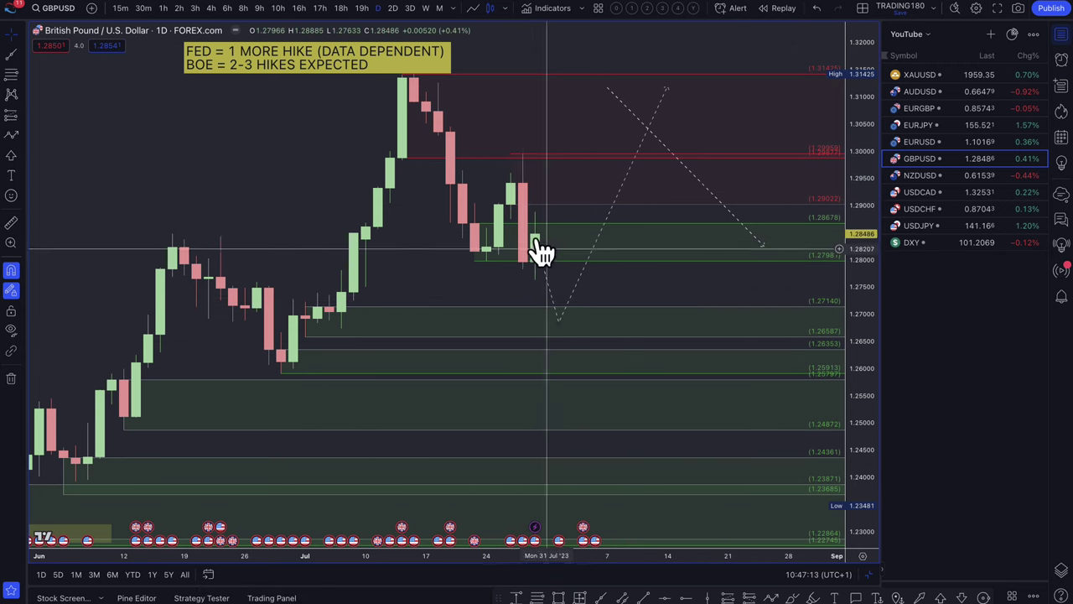
# Step: Lower the turning point of the GBPUSD projection to about 1.262 on 2 August, inside the 1.26353–1.25913 demand zone
pyautogui.moveTo(558, 322)
pyautogui.mouseDown()
pyautogui.moveTo(573, 335)
pyautogui.moveTo(570, 357)
pyautogui.mouseUp()
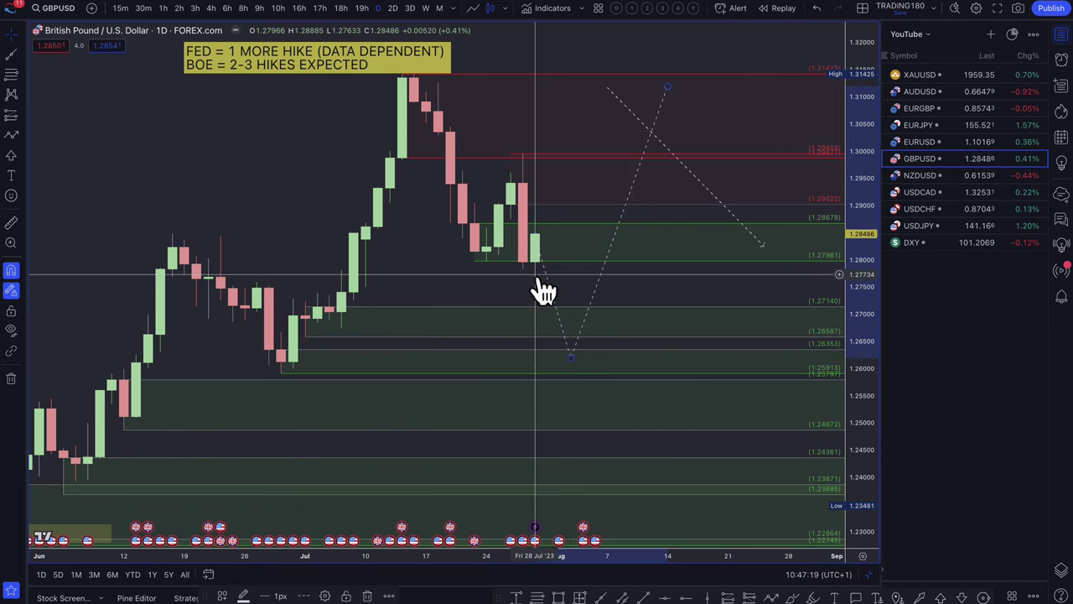
pyautogui.click(570, 377)
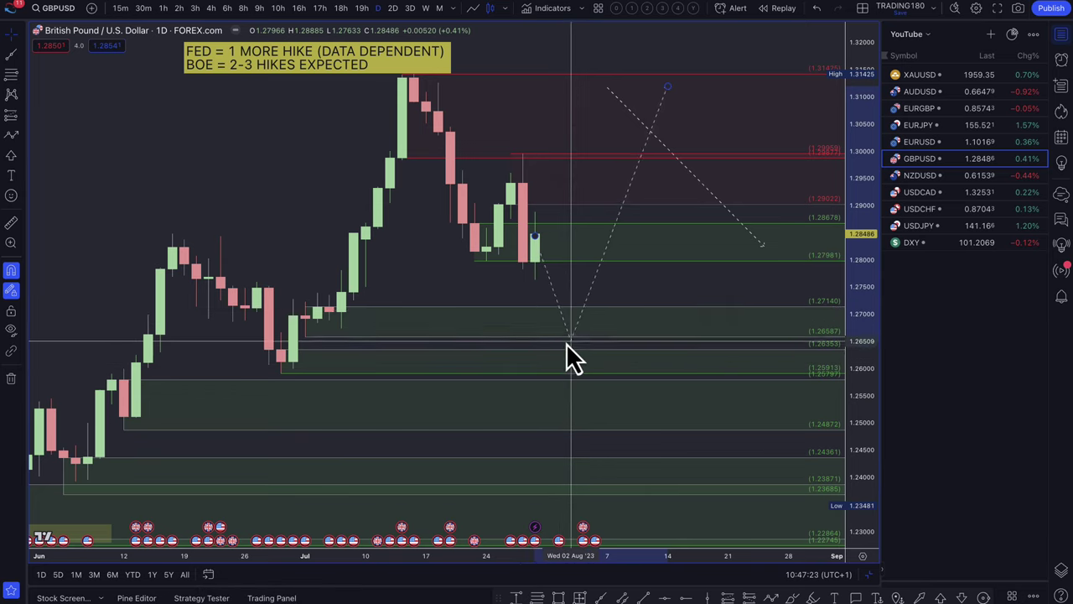
pyautogui.click(570, 363)
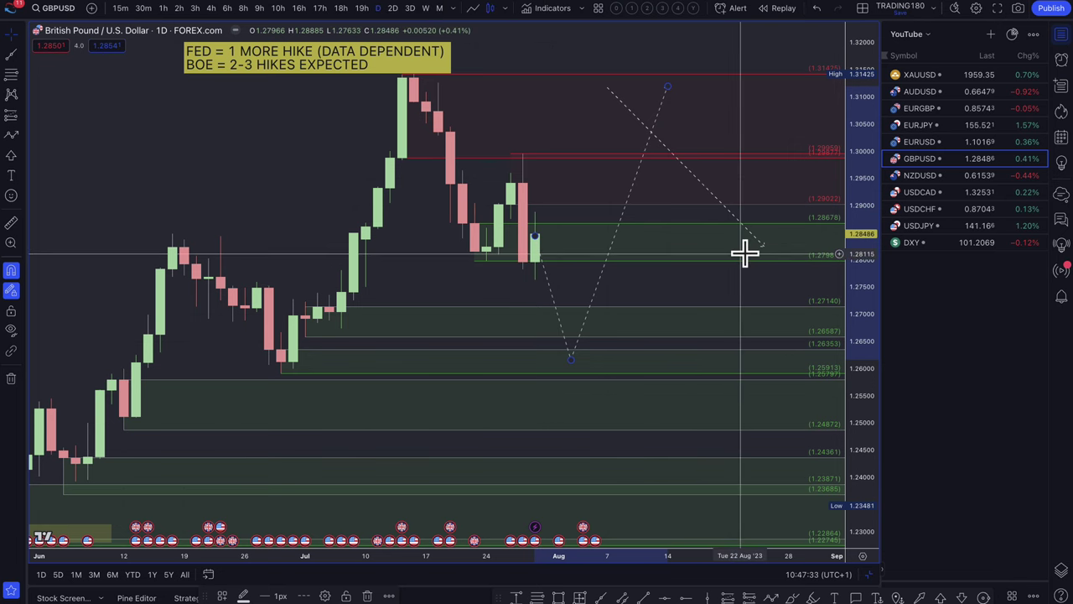
pyautogui.scroll(-3, 628, 355)
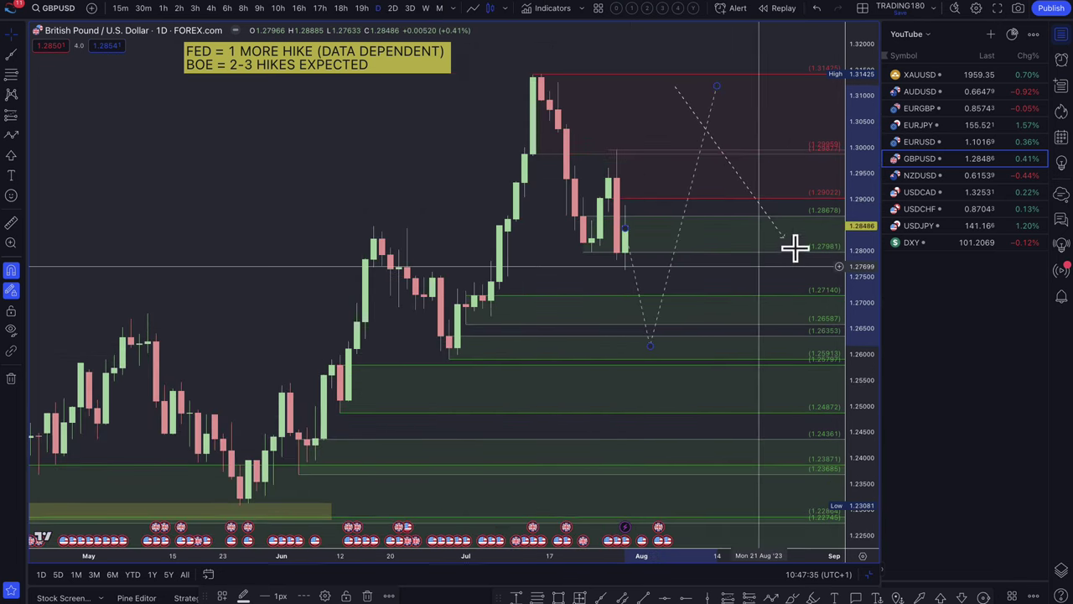
# Step: Open the EURUSD chart and delete all the old dashed projection lines
pyautogui.click(939, 143)
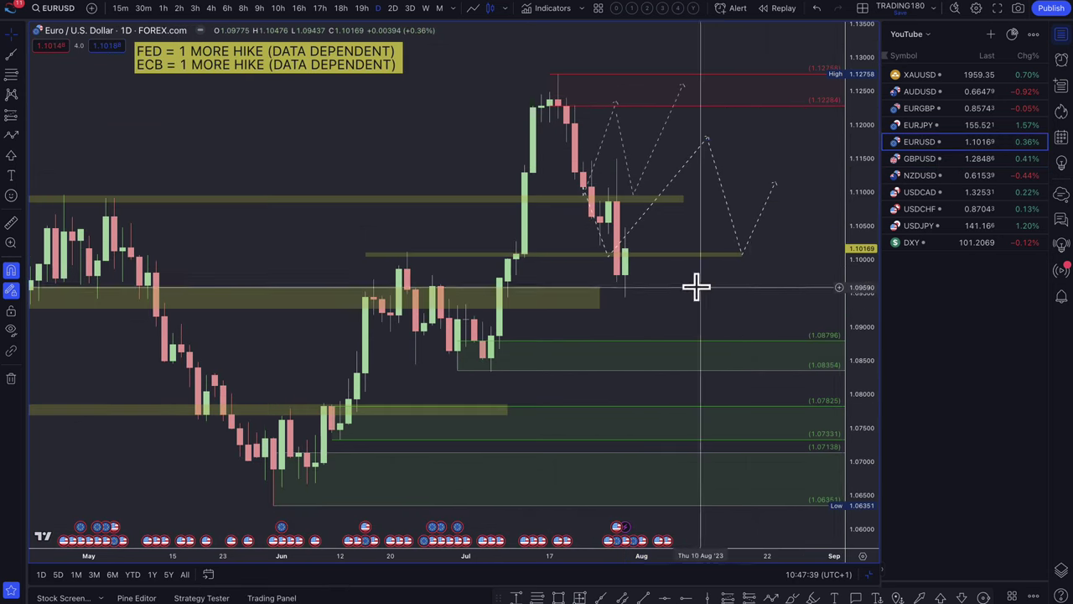
pyautogui.click(687, 181)
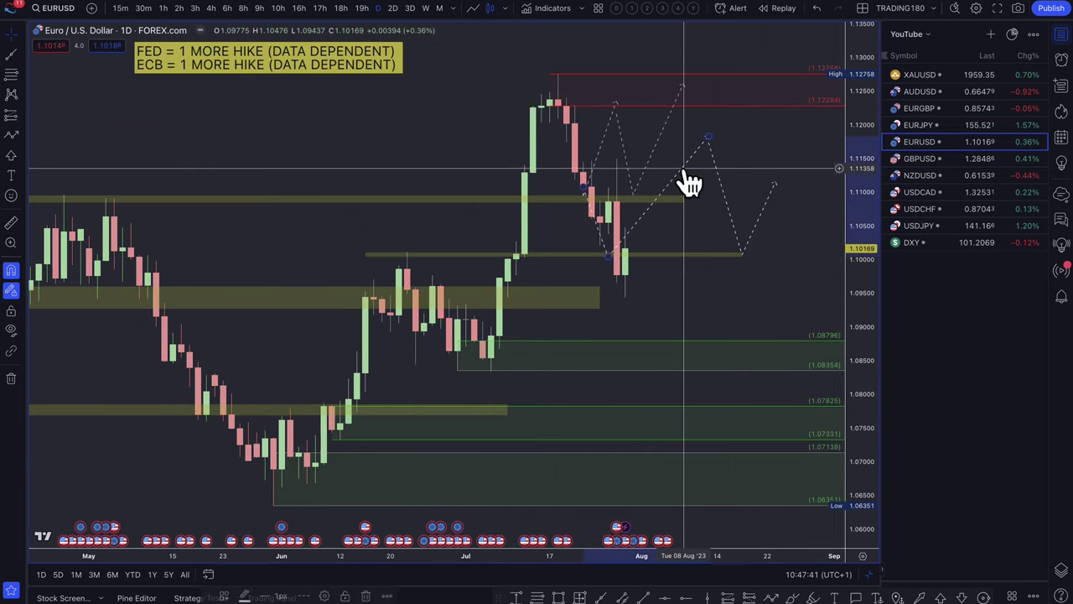
pyautogui.press('Delete')
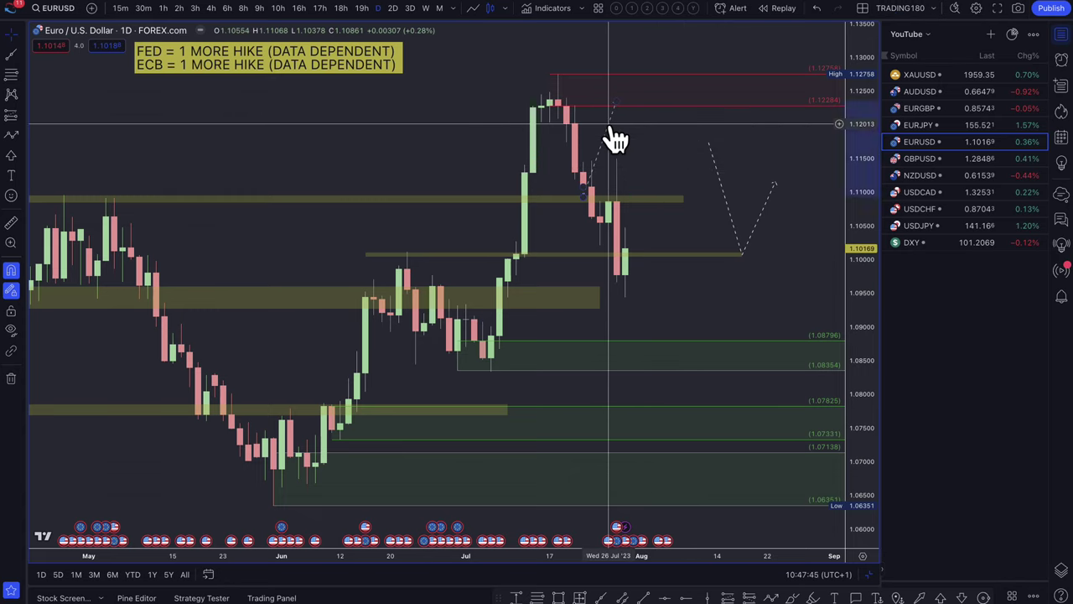
pyautogui.press('Delete')
pyautogui.click(715, 165)
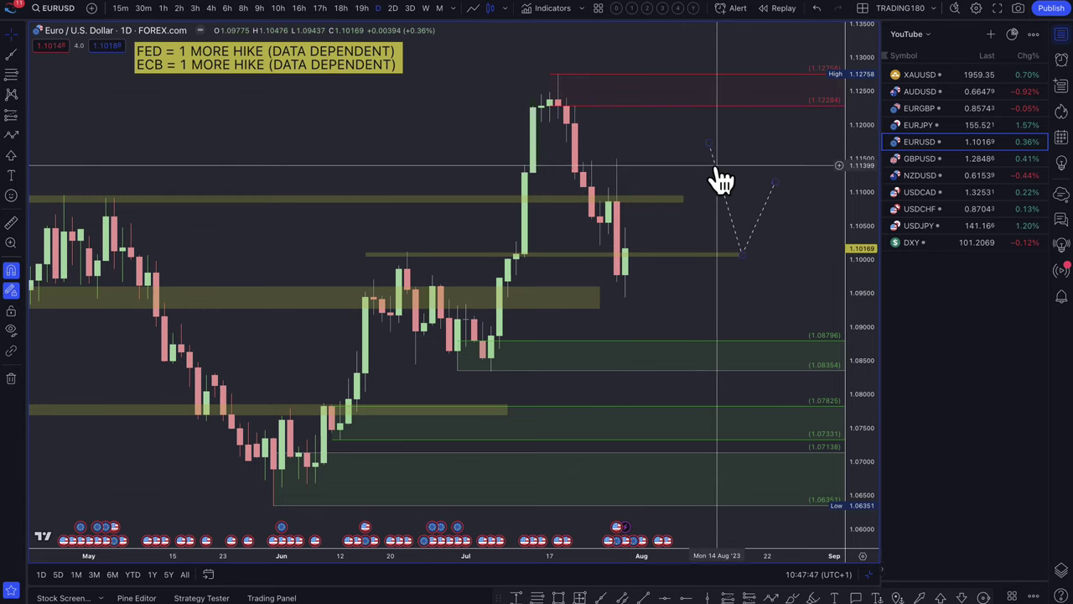
pyautogui.press('Delete')
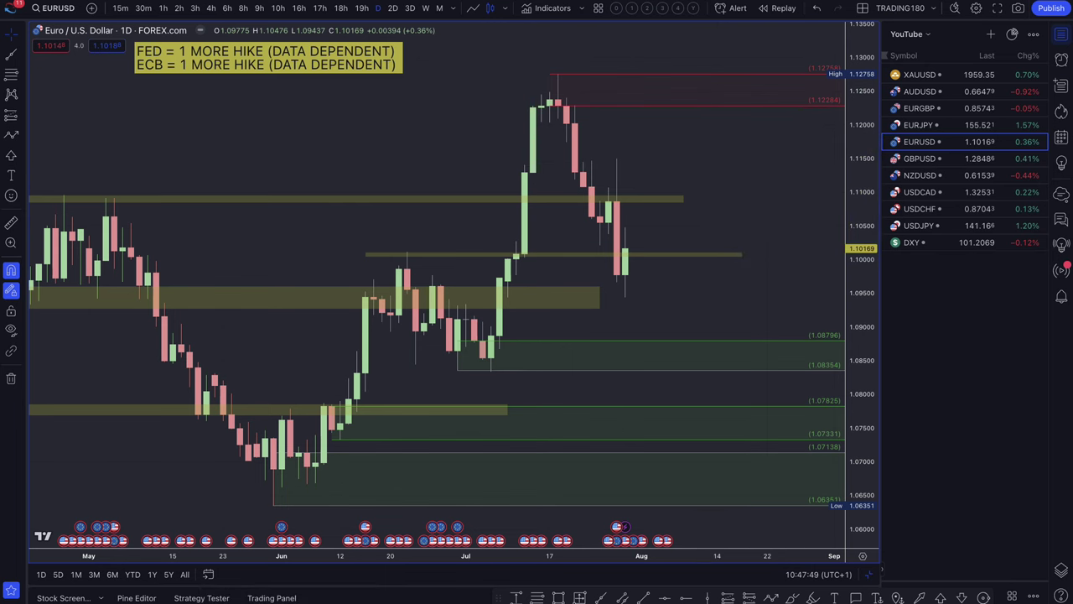
# Step: Switch to the Bloomberg article on ECB rate uncertainty and read its headline and two summary points, highlighting the text
pyautogui.press('super+Tab')
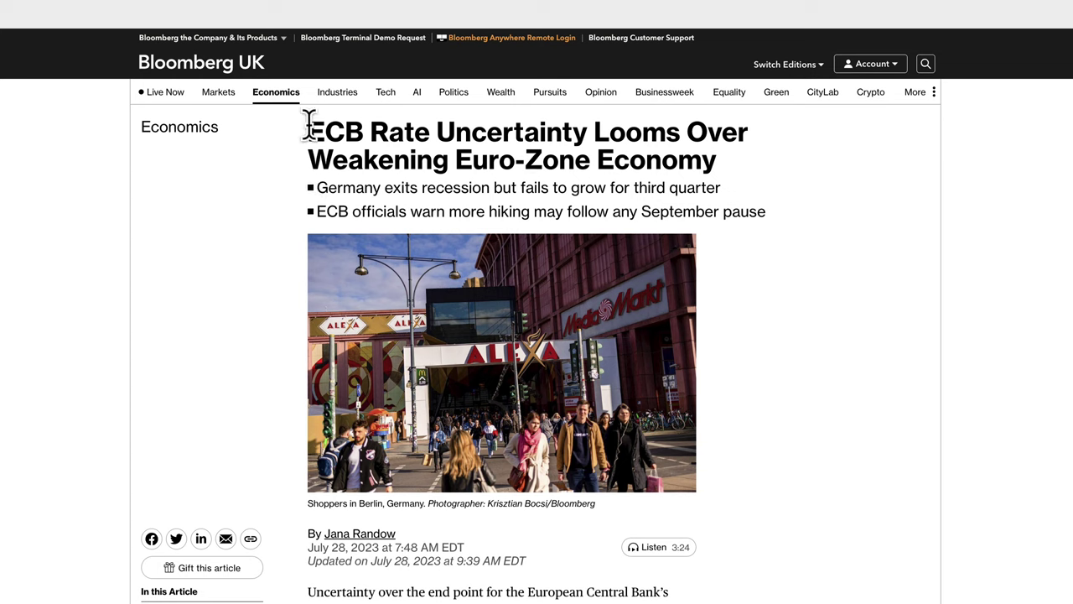
pyautogui.moveTo(309, 125); pyautogui.dragTo(557, 172)
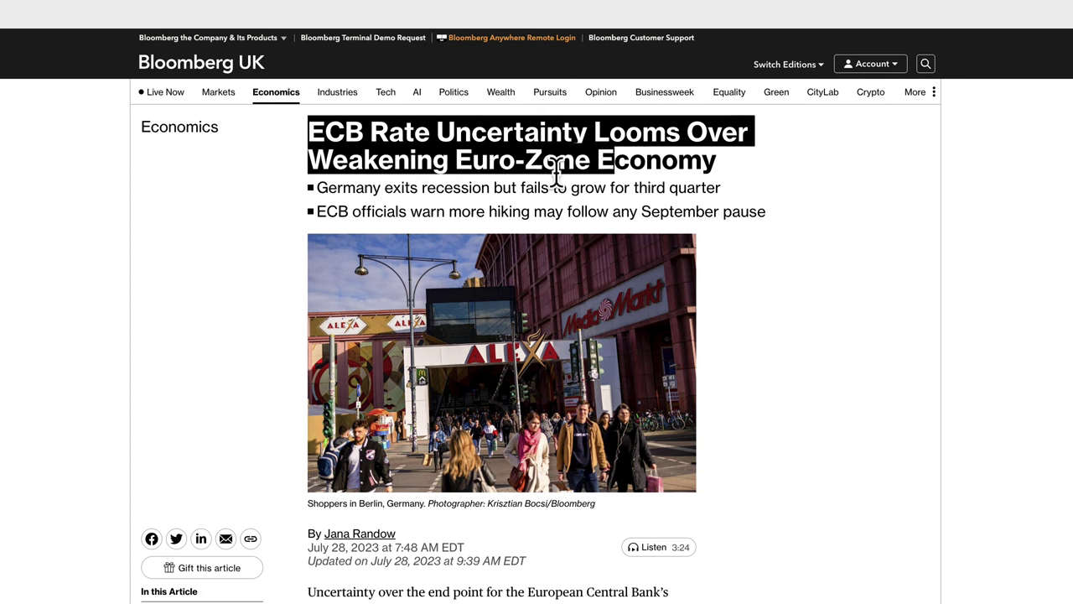
pyautogui.moveTo(493, 168); pyautogui.dragTo(541, 194)
pyautogui.moveTo(681, 187); pyautogui.dragTo(395, 215)
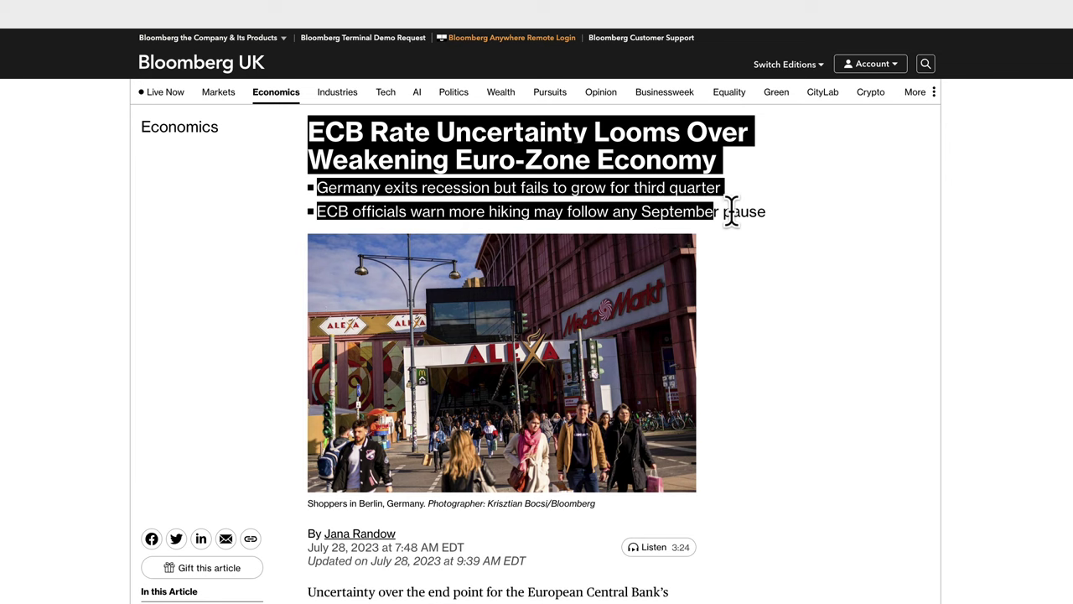
pyautogui.moveTo(731, 211); pyautogui.dragTo(777, 215)
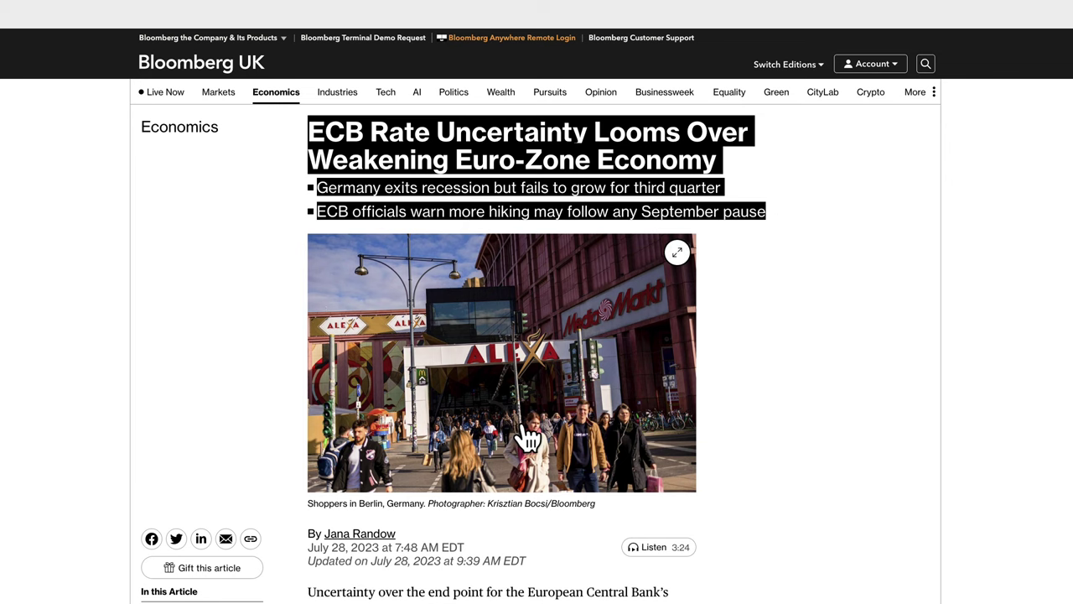
# Step: Read the article's paragraphs on the ECB's September meeting and examine the banks' hike forecast charts, highlighting the note beneath them
pyautogui.scroll(-7, 528, 436)
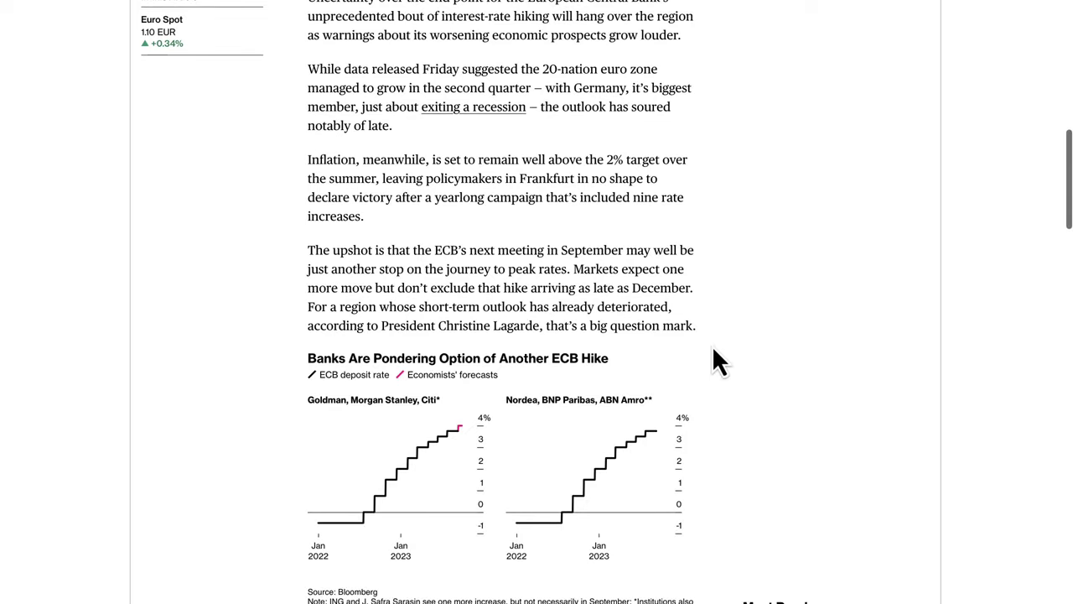
pyautogui.scroll(-1, 730, 373)
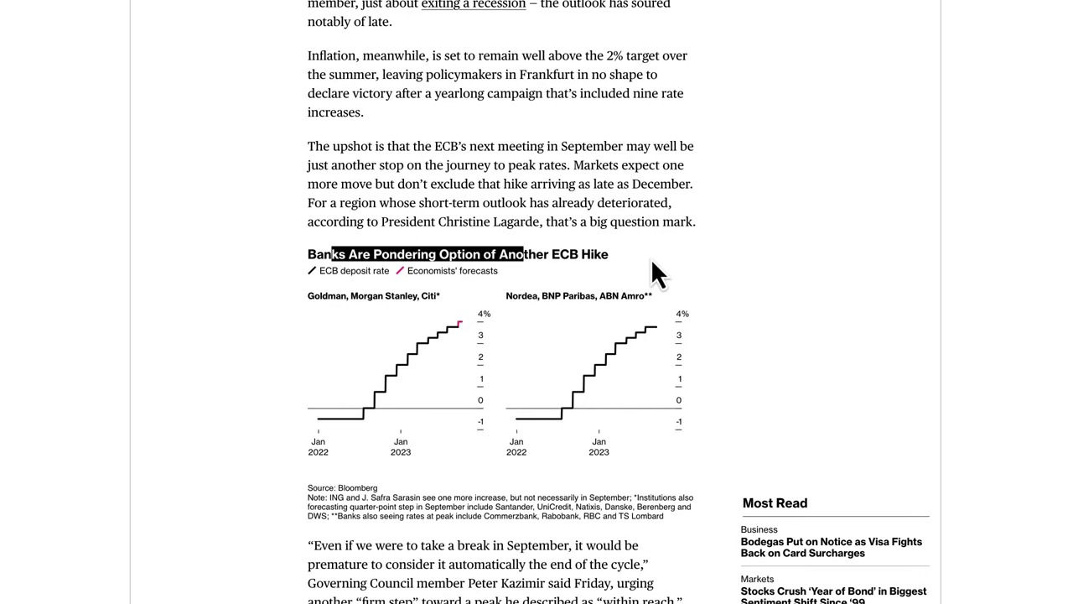
pyautogui.hotkey('ctrl', '+')
pyautogui.hotkey('ctrl', '+')
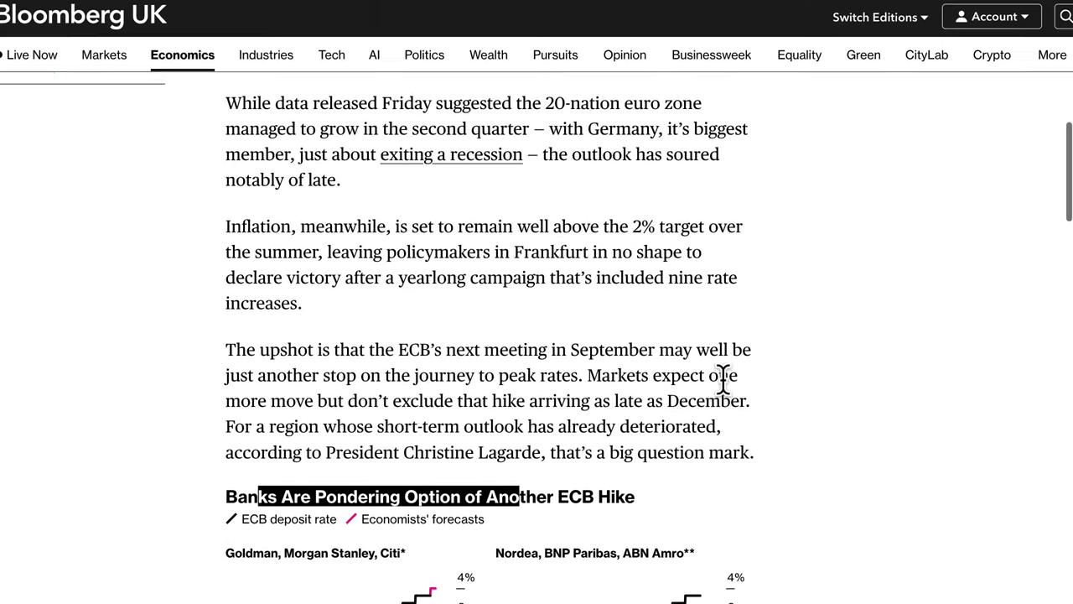
pyautogui.scroll(-4, 692, 372)
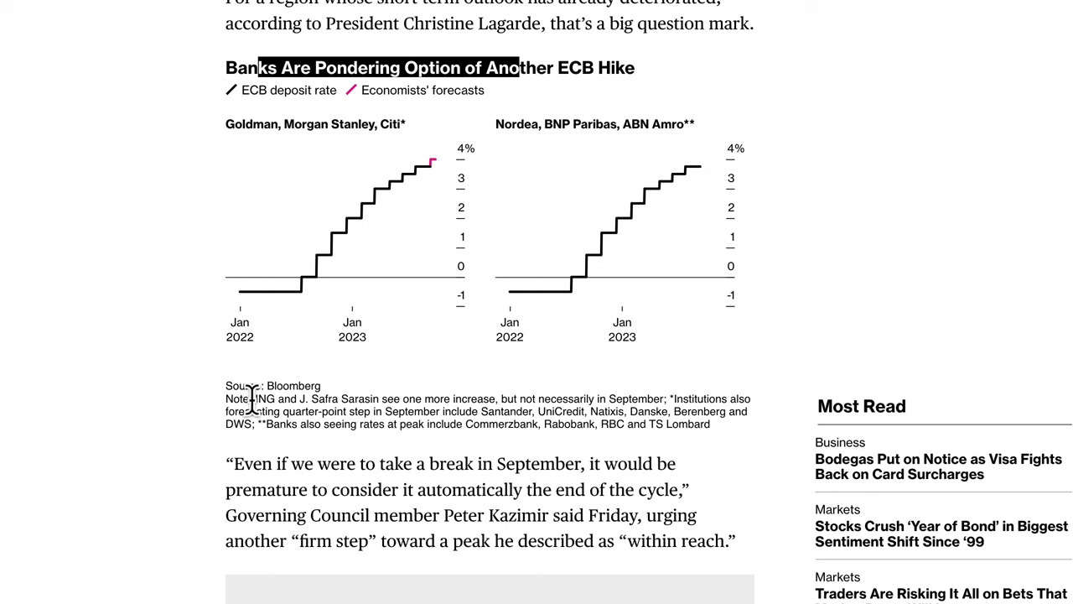
pyautogui.moveTo(251, 398); pyautogui.dragTo(693, 419)
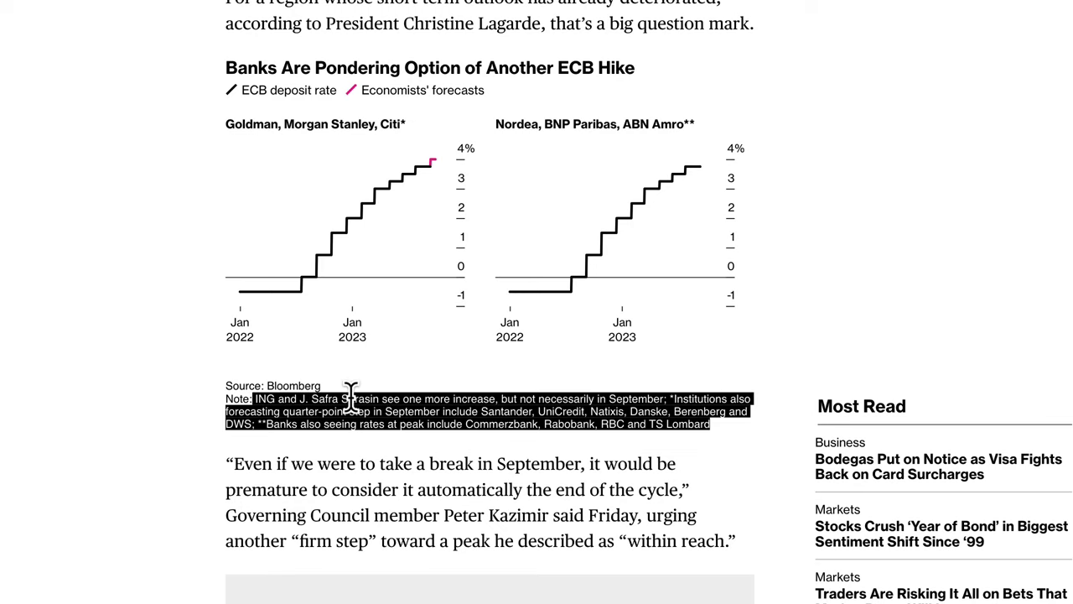
pyautogui.scroll(3, 776, 243)
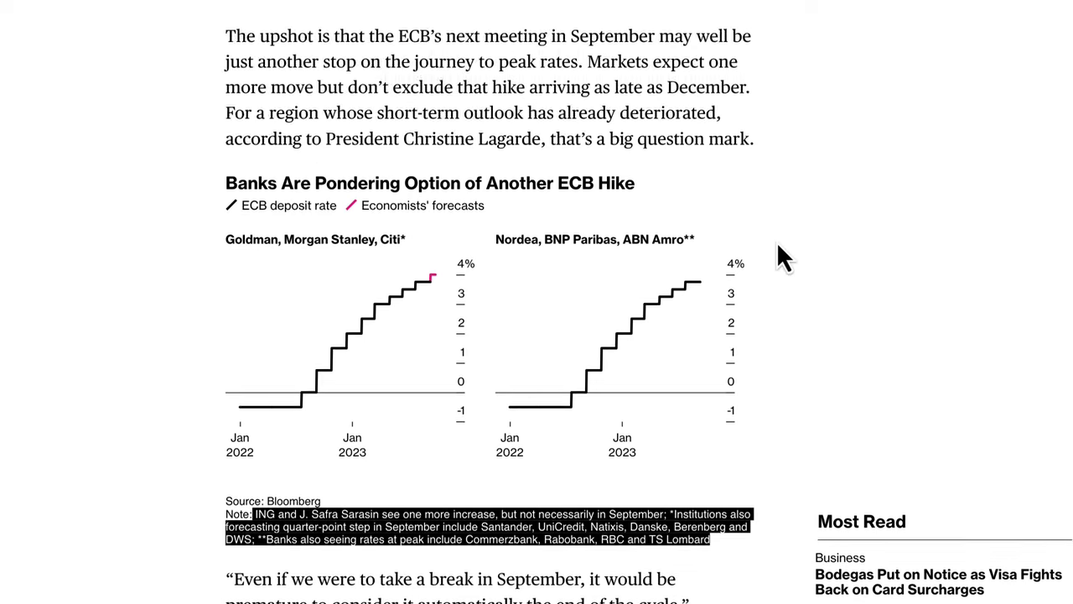
pyautogui.scroll(10, 537, 160)
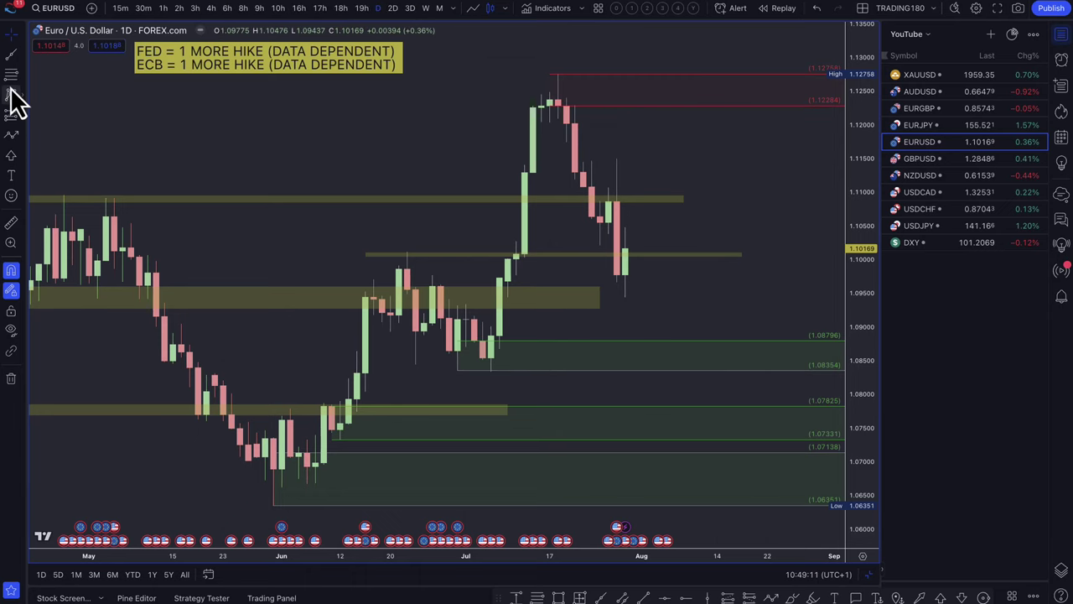
pyautogui.click(11, 94)
pyautogui.click(609, 222)
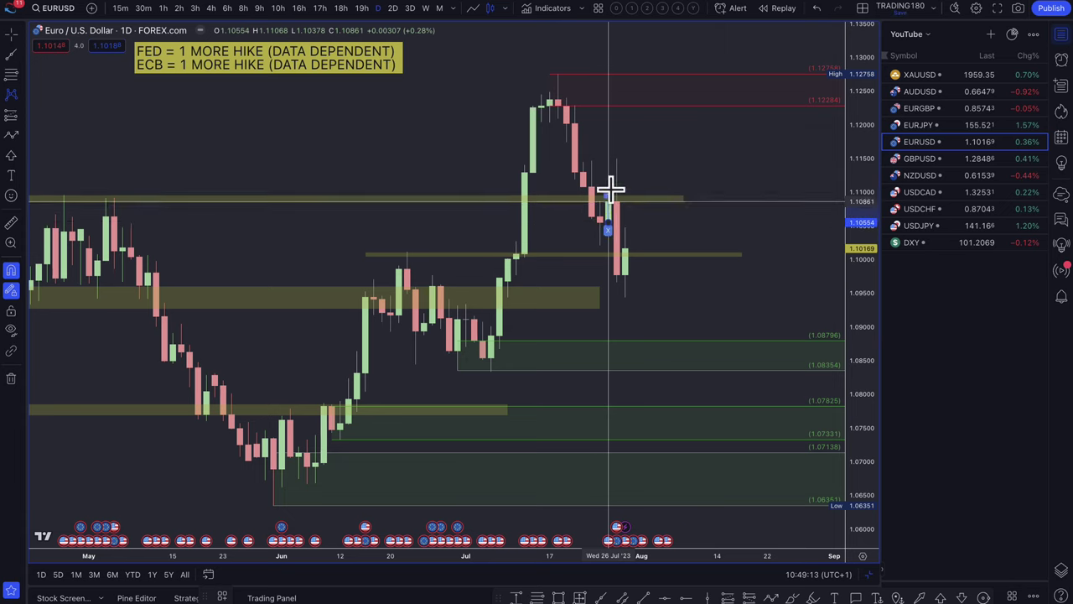
pyautogui.press('Escape')
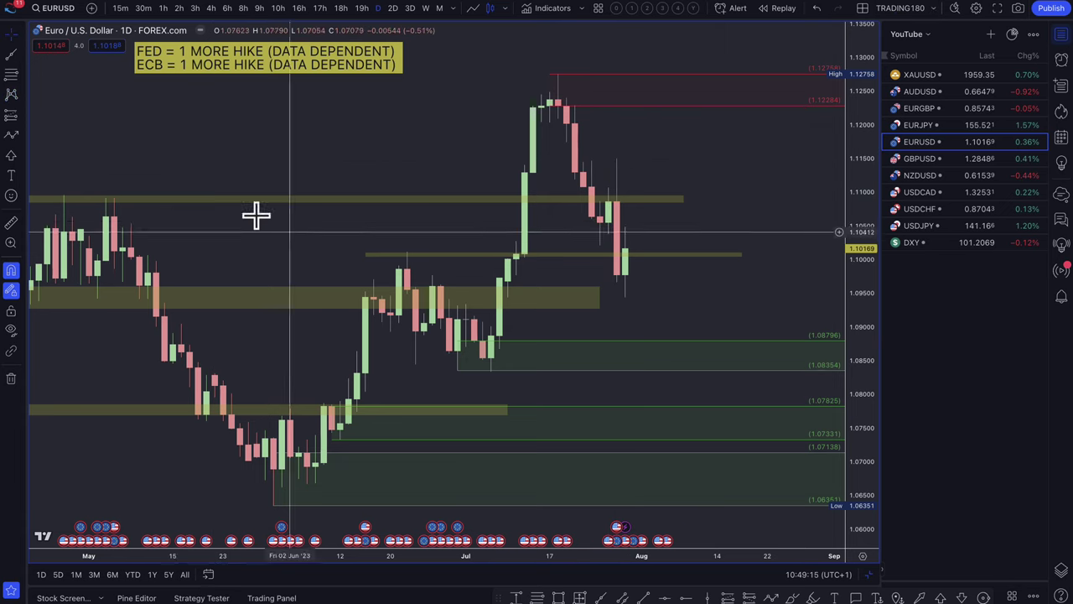
# Step: Draw a red supply zone on EURUSD from 1.10554 to 1.11498 at the 26–27 July candles
pyautogui.click(612, 221)
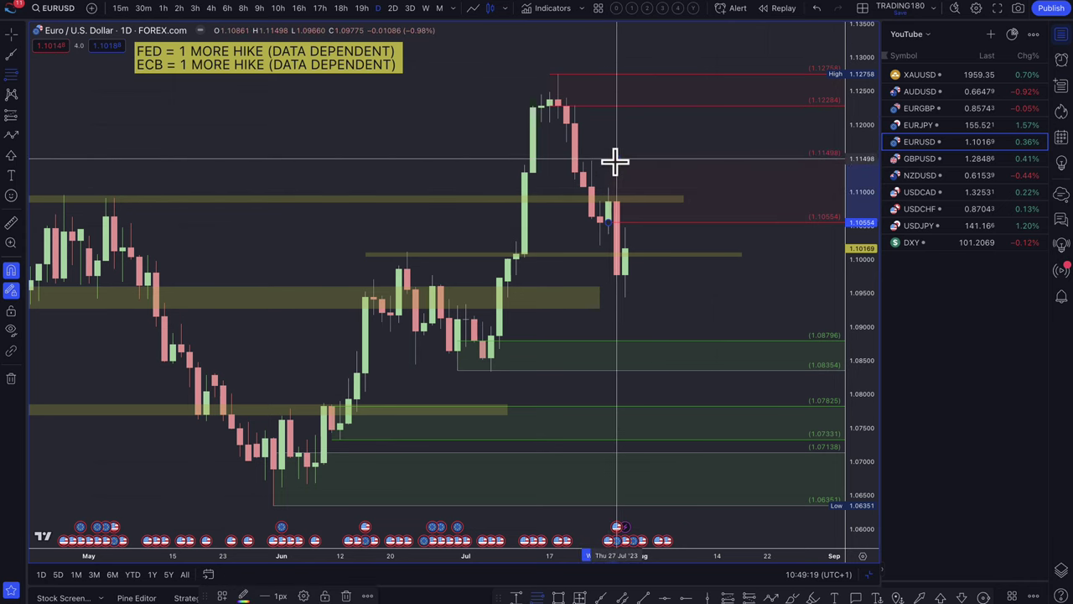
pyautogui.click(615, 159)
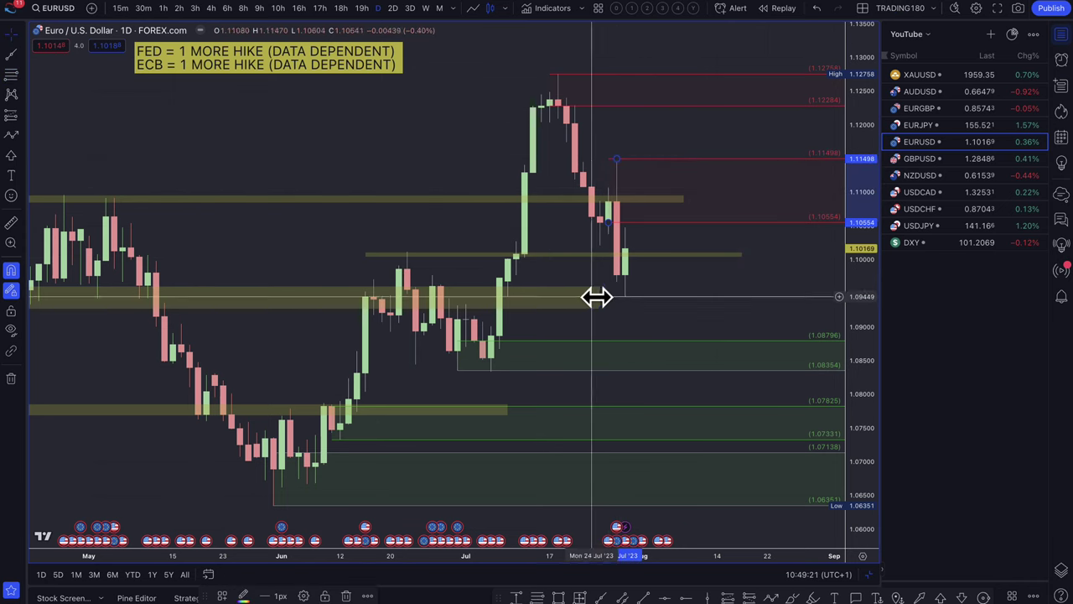
# Step: Draw a dashed EURUSD projection from the latest candle up to about 1.1108 in the supply zone and down to about 1.0957
pyautogui.click(12, 134)
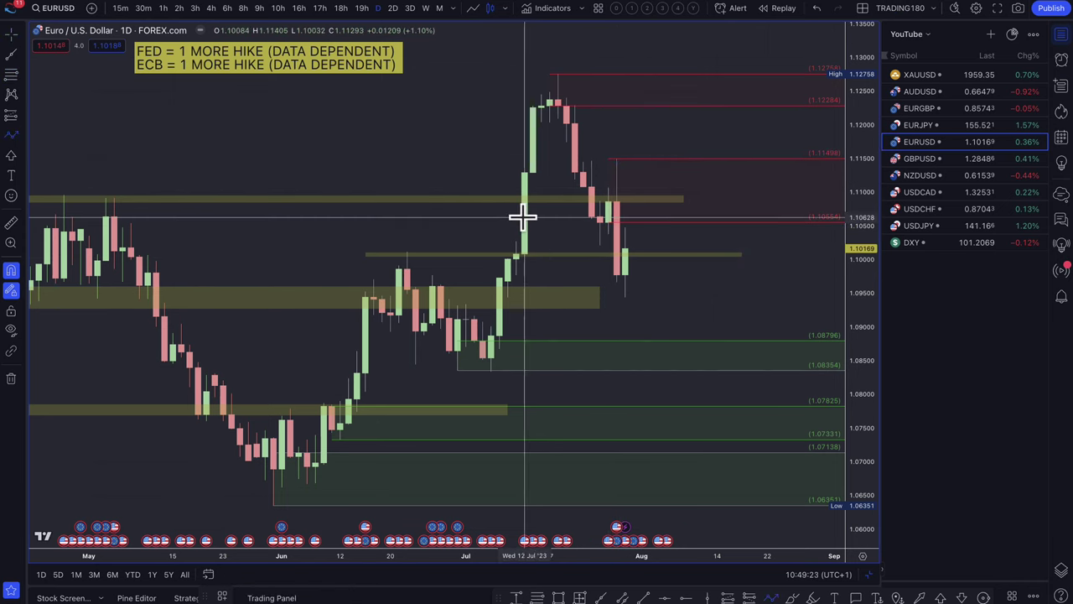
pyautogui.click(625, 249)
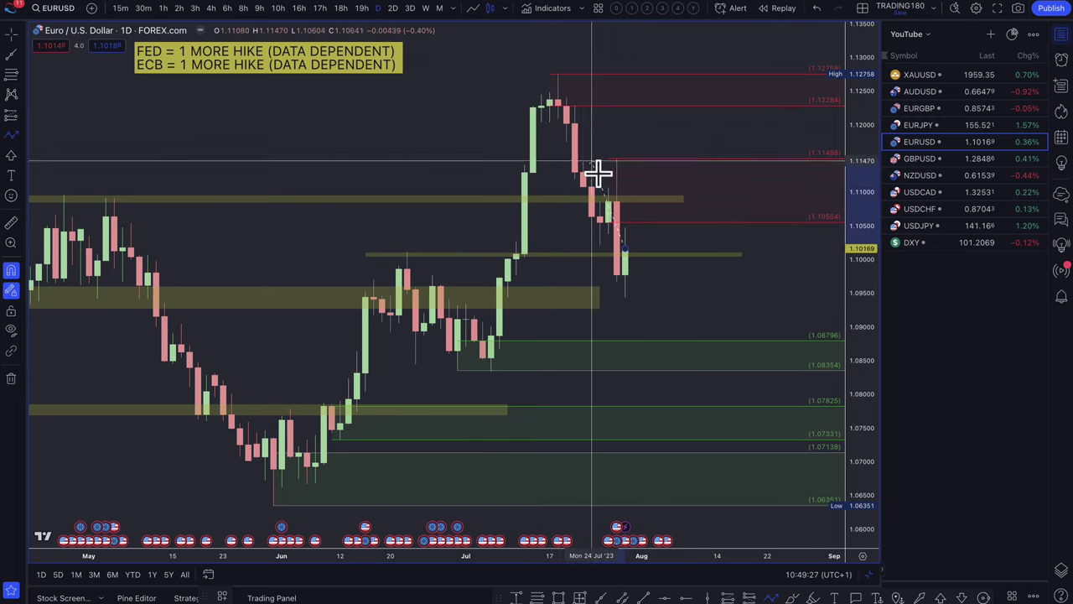
pyautogui.click(658, 186)
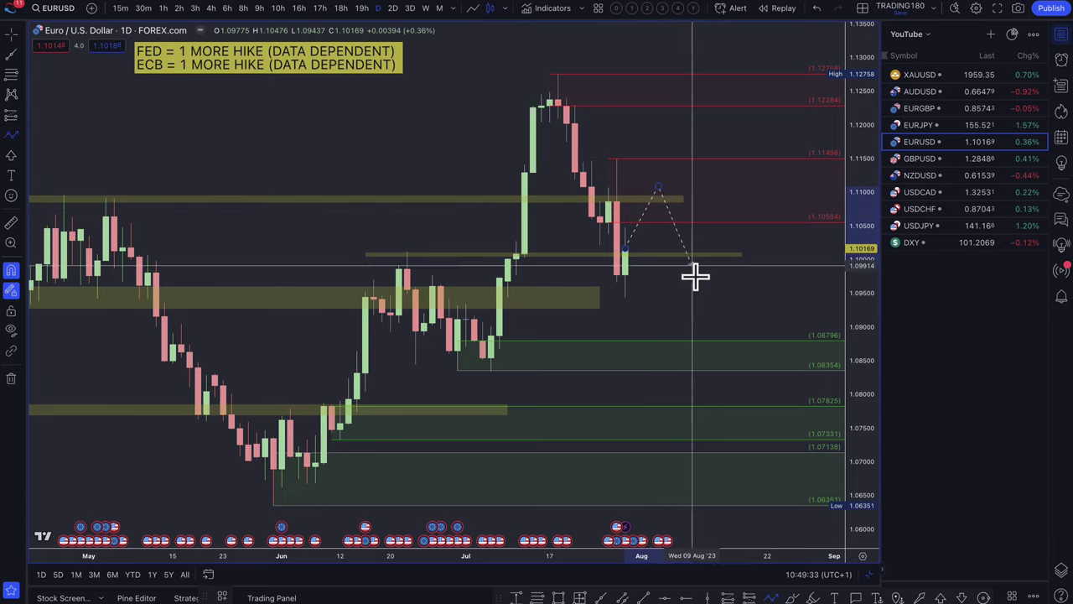
pyautogui.doubleClick(707, 288)
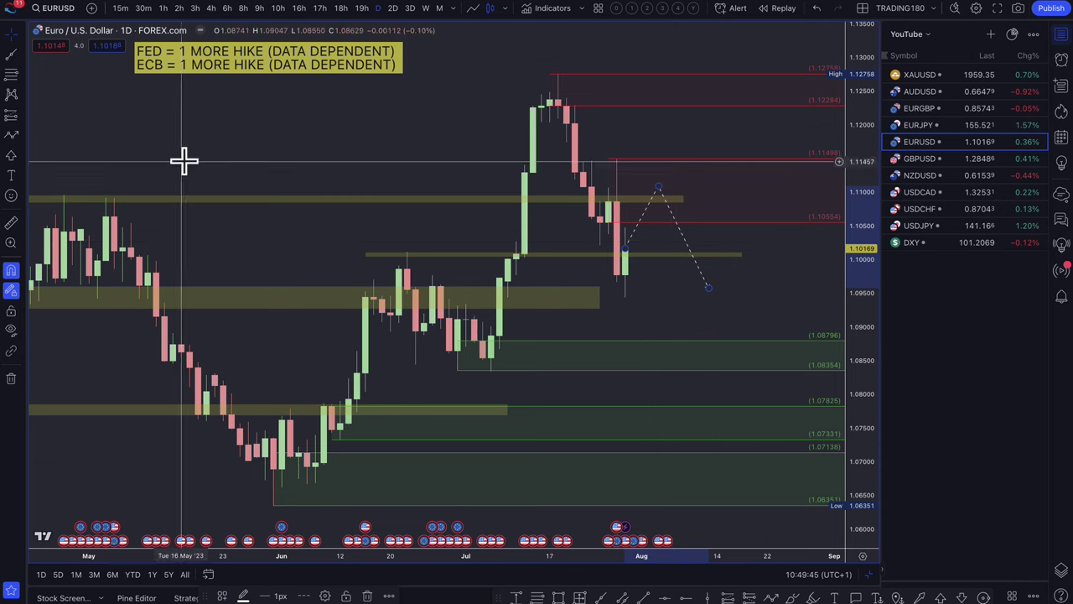
# Step: Draw a second dashed EURUSD projection from the latest candle's open down to about 1.084 in the upper demand zone and up to about 1.094
pyautogui.click(11, 136)
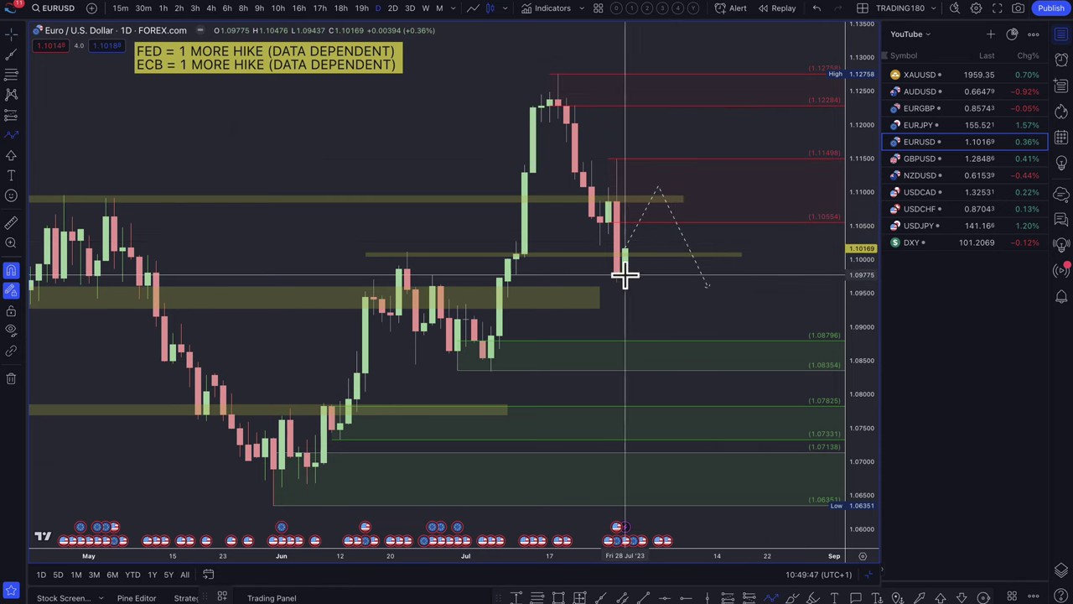
pyautogui.click(623, 275)
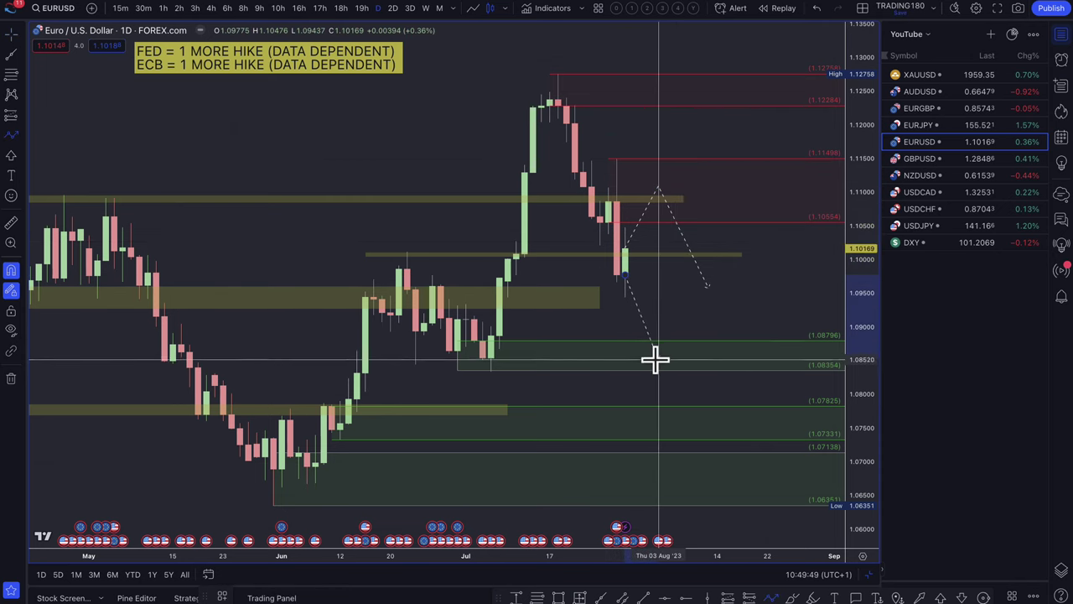
pyautogui.click(657, 367)
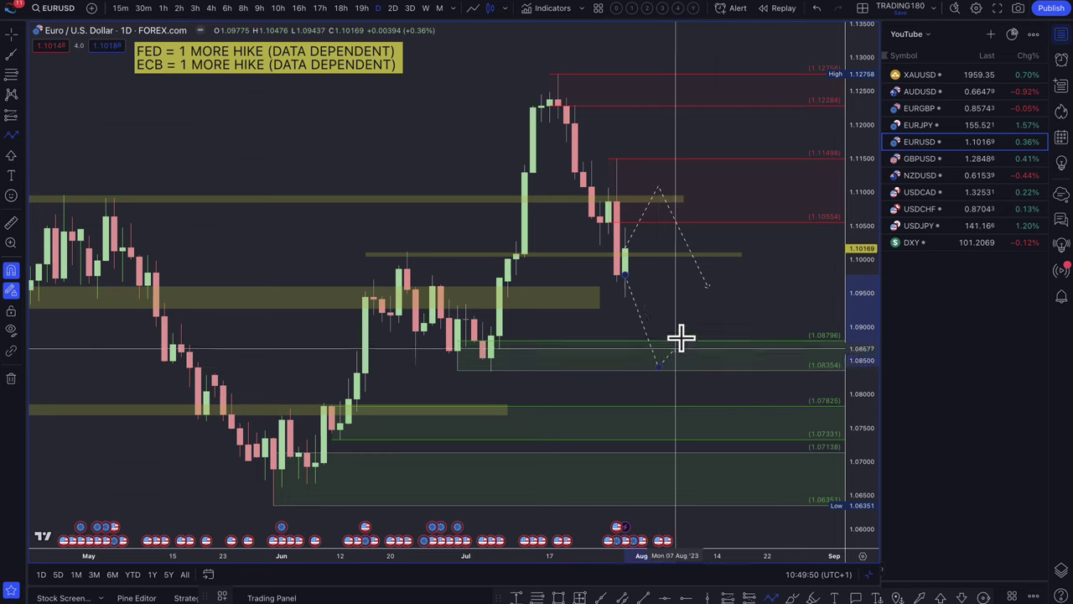
pyautogui.click(722, 295)
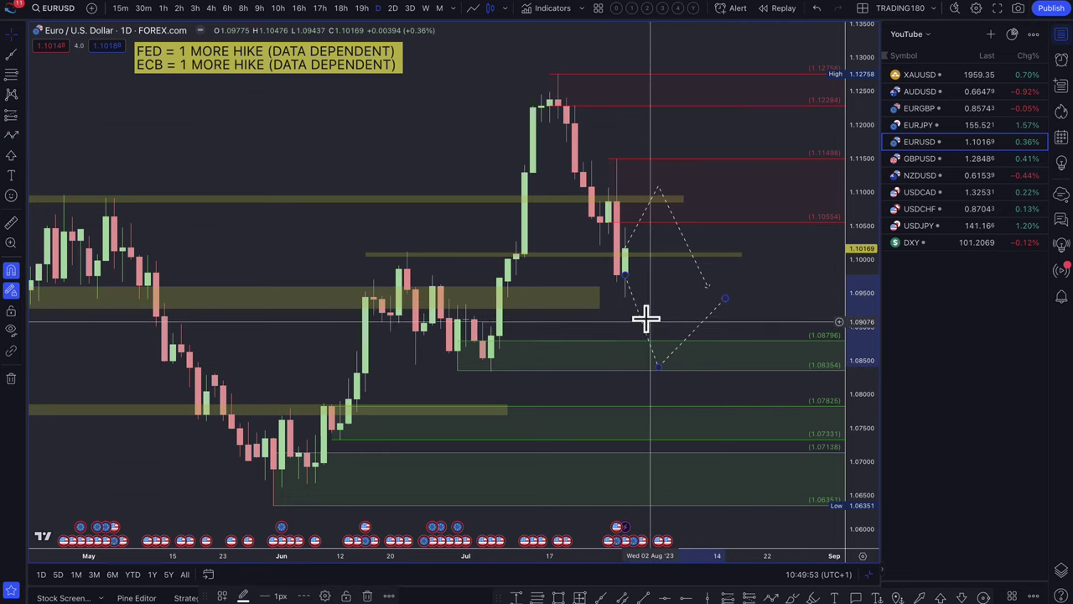
pyautogui.rightClick(652, 383)
pyautogui.press('Escape')
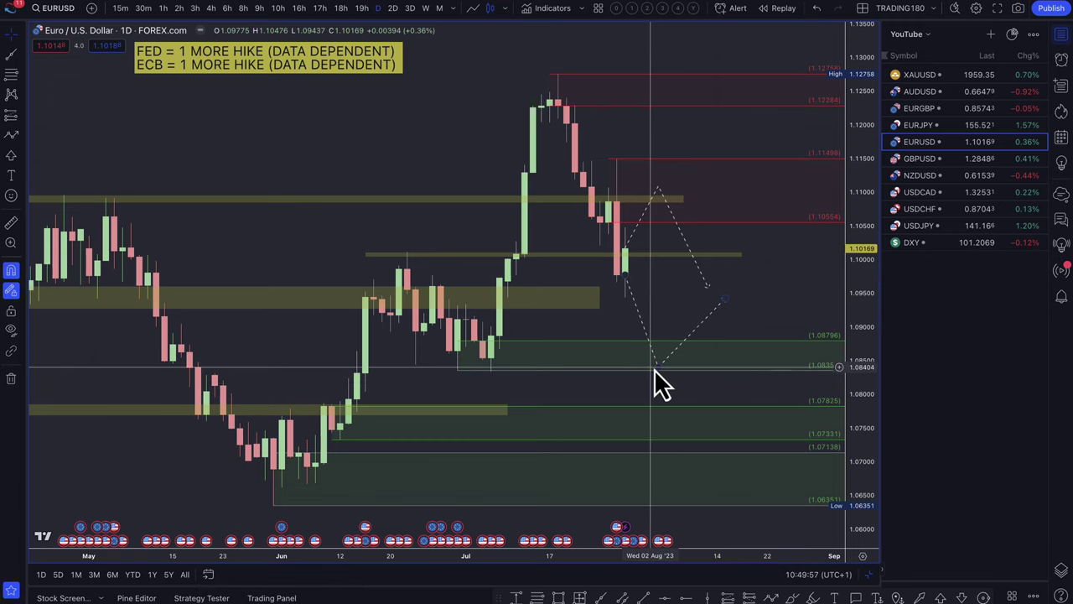
# Step: Reshape the EURUSD projections: upper path peaking near 1.1128 and ending near 1.101, lower path bottoming near 1.085 and ending near 1.098
pyautogui.moveTo(657, 368)
pyautogui.mouseDown()
pyautogui.moveTo(662, 420)
pyautogui.moveTo(660, 360)
pyautogui.mouseUp()
pyautogui.moveTo(701, 284)
pyautogui.mouseDown()
pyautogui.moveTo(710, 291)
pyautogui.moveTo(692, 254)
pyautogui.mouseUp()
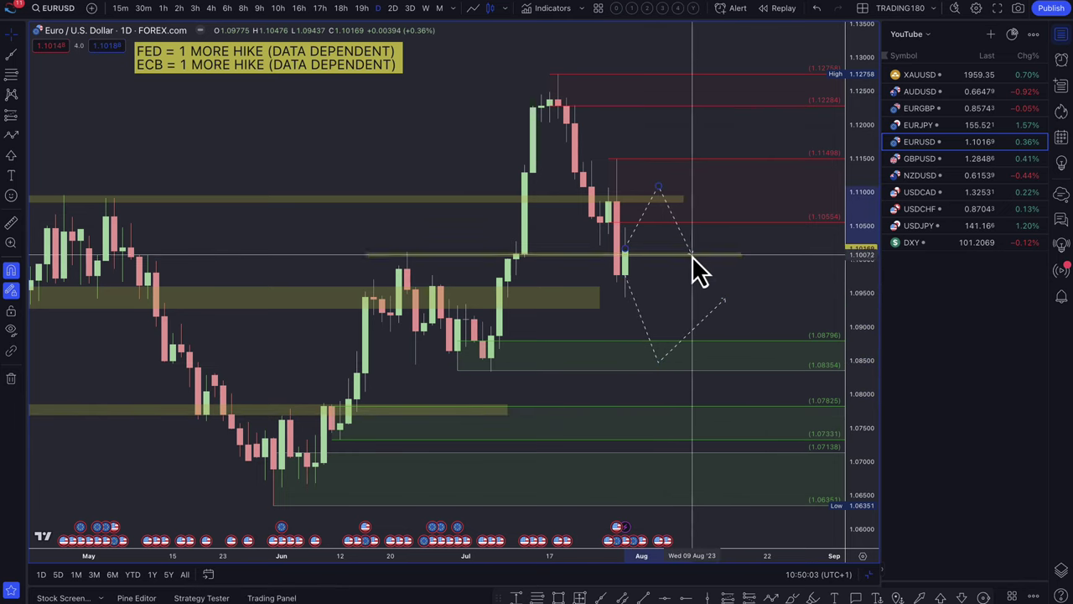
pyautogui.moveTo(725, 297); pyautogui.dragTo(703, 272)
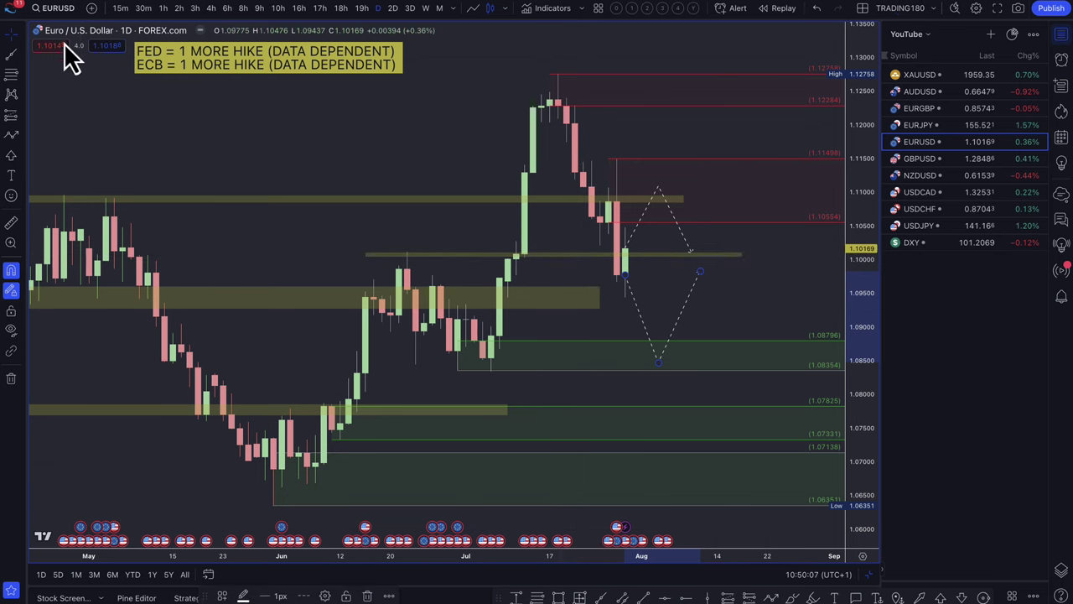
pyautogui.scroll(-3, 332, 178)
pyautogui.scroll(3, 332, 186)
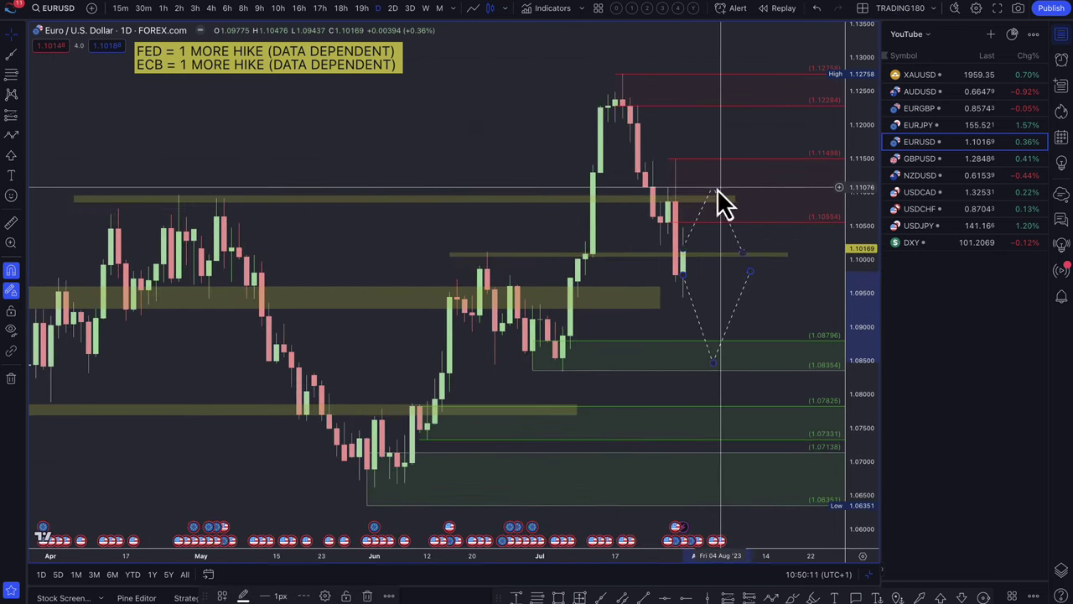
pyautogui.moveTo(715, 187)
pyautogui.mouseDown()
pyautogui.moveTo(712, 202)
pyautogui.moveTo(716, 172)
pyautogui.mouseUp()
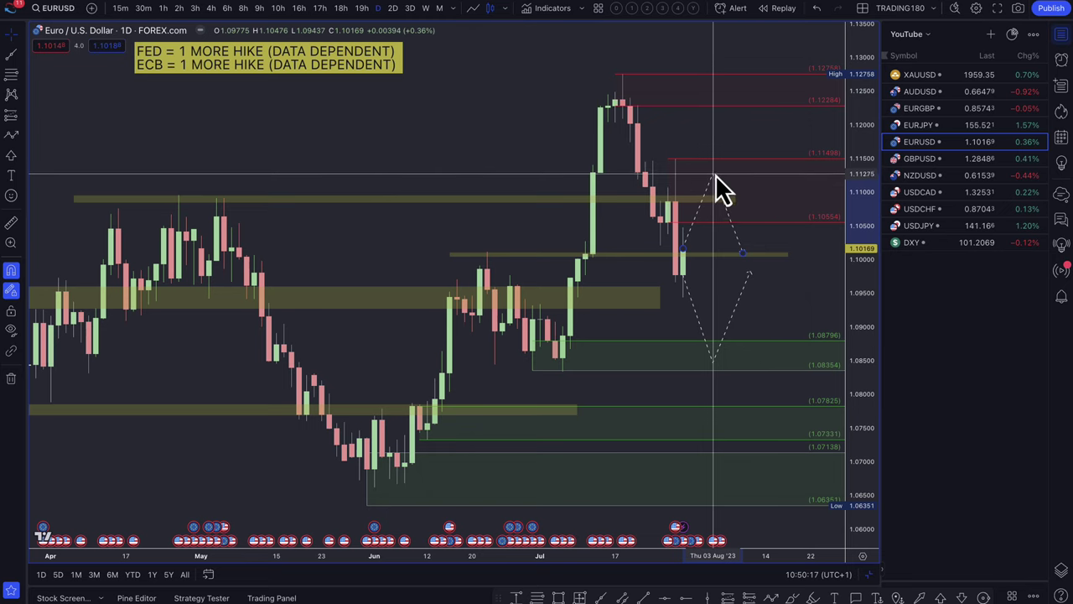
pyautogui.click(714, 175)
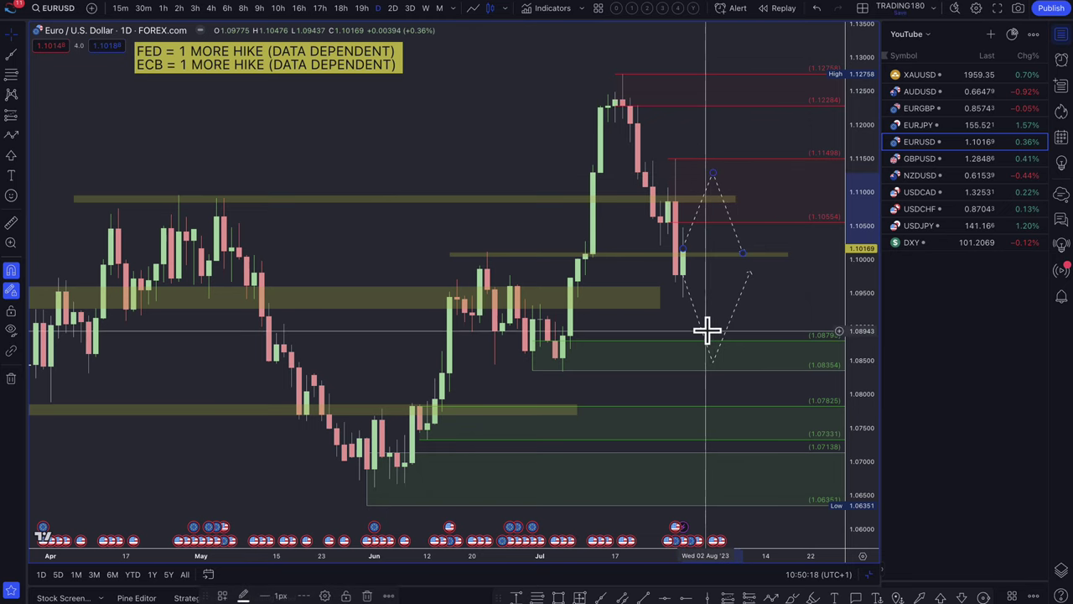
# Step: Delete the yellow EURUSD zone between about 1.093 and 1.096
pyautogui.click(645, 298)
pyautogui.press('Delete')
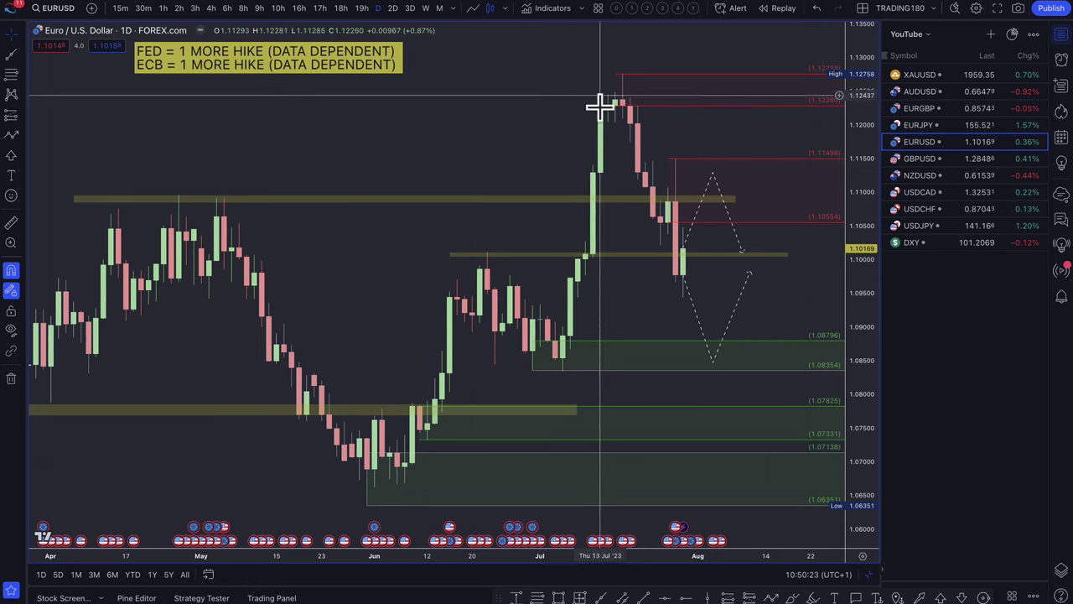
pyautogui.click(713, 363)
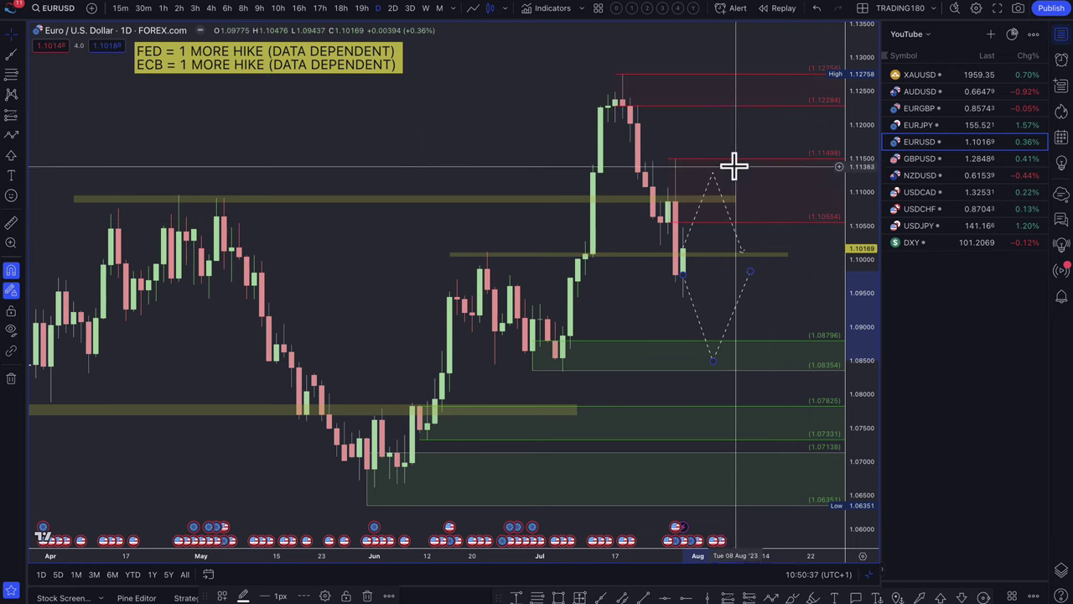
# Step: Switch to the EURJPY chart and delete the yellow zone near 154 and the old dashed projections
pyautogui.click(927, 130)
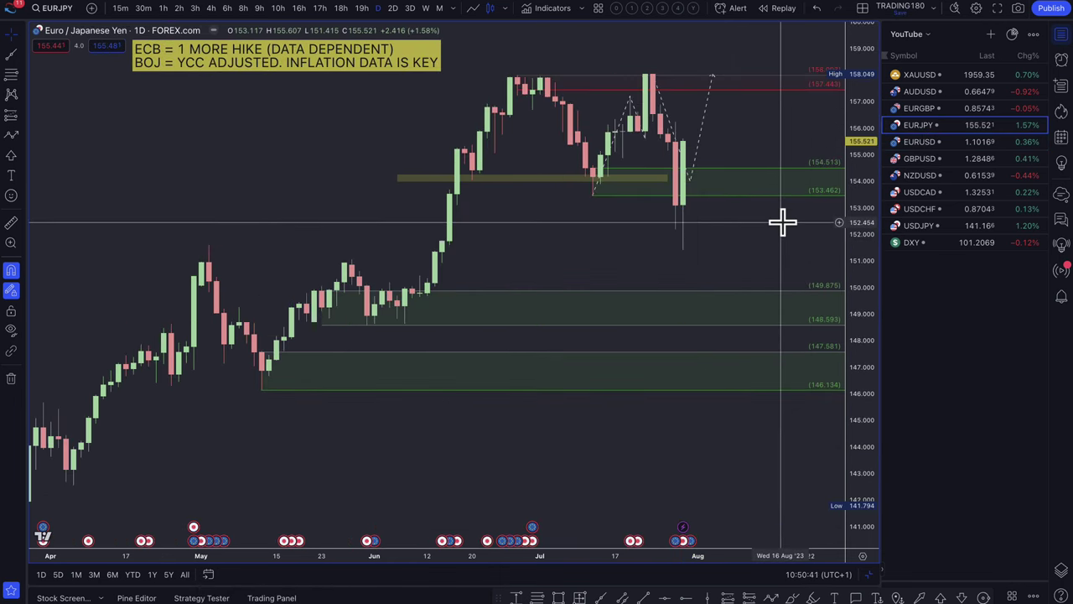
pyautogui.scroll(3, 626, 234)
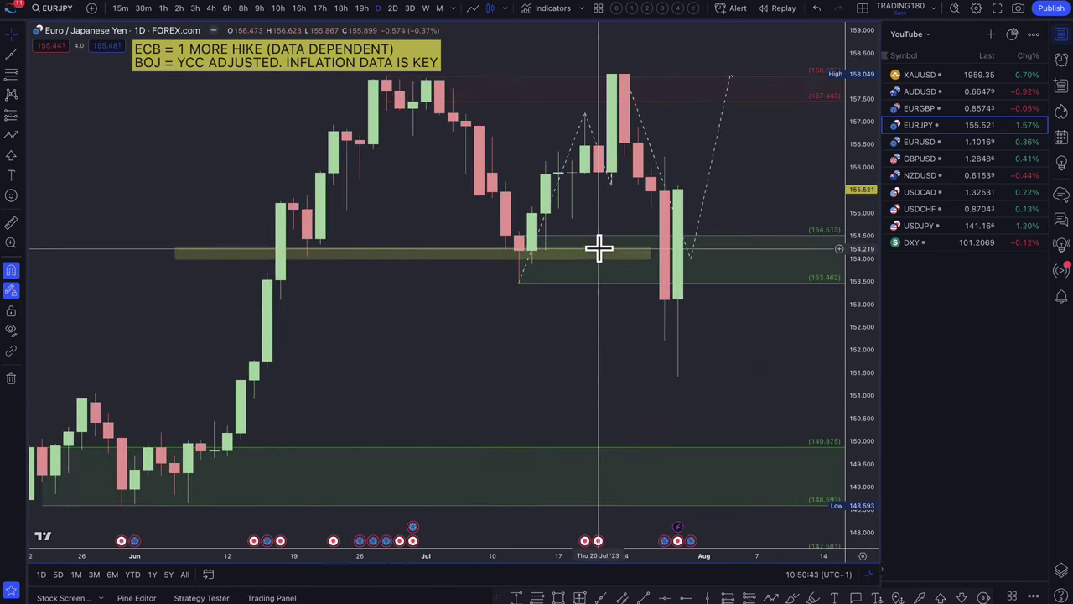
pyautogui.press('Delete')
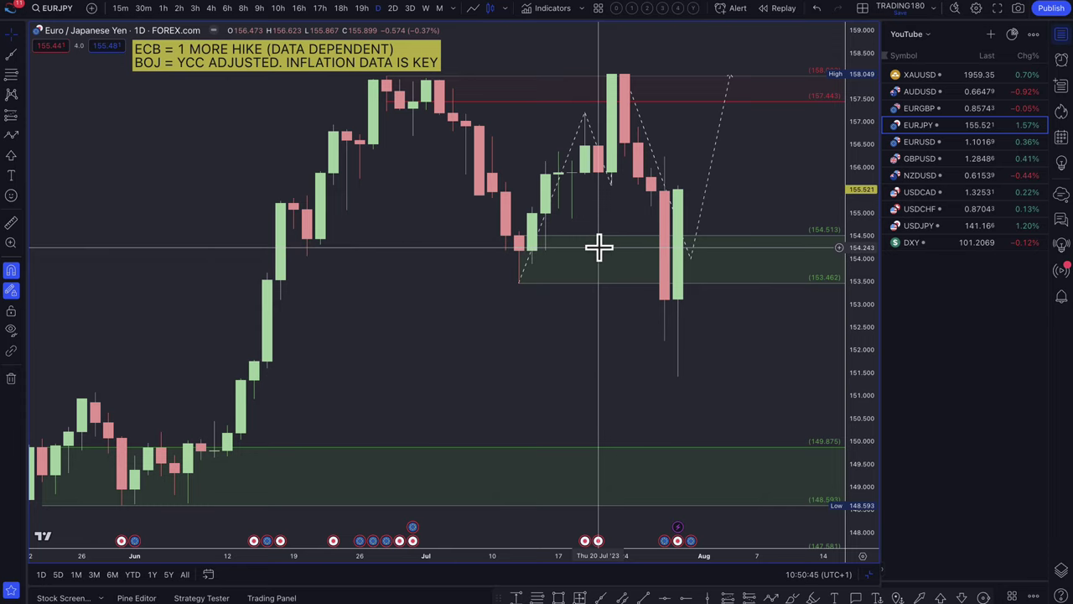
pyautogui.click(710, 180)
pyautogui.press('Delete')
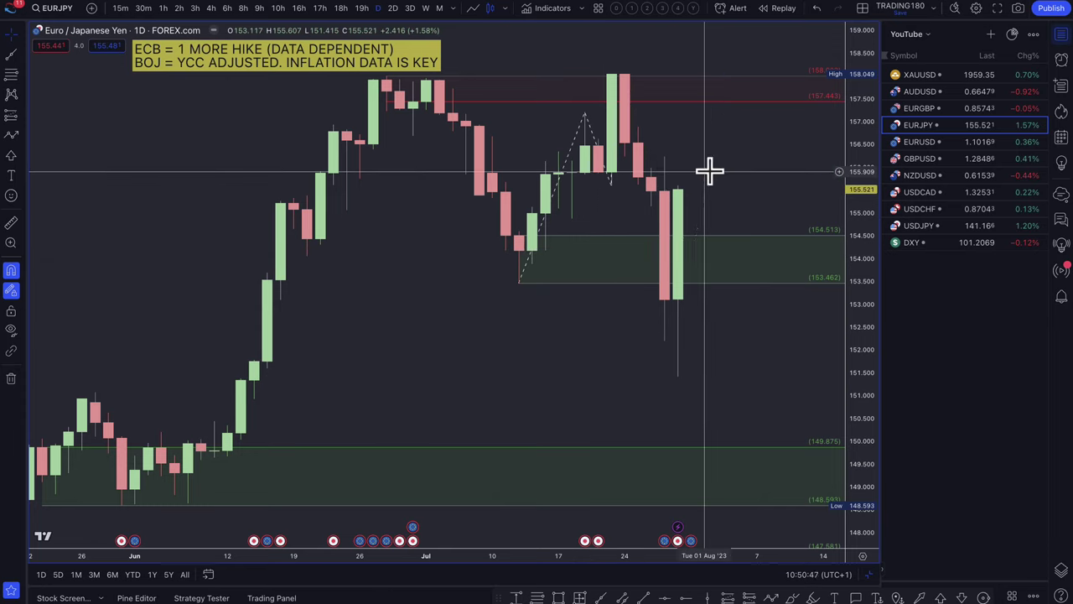
pyautogui.click(583, 151)
pyautogui.press('Delete')
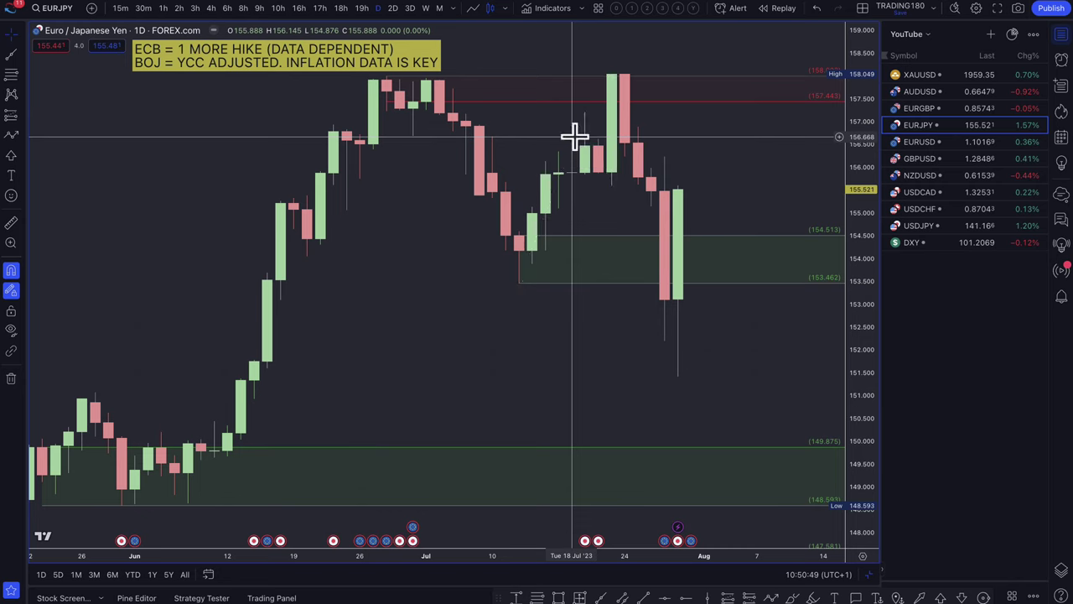
# Step: Redefine the red EURJPY supply zone as 155.899 to 158.049 at the 21 July candle and delete the green 153.462–154.513 zone
pyautogui.click(395, 96)
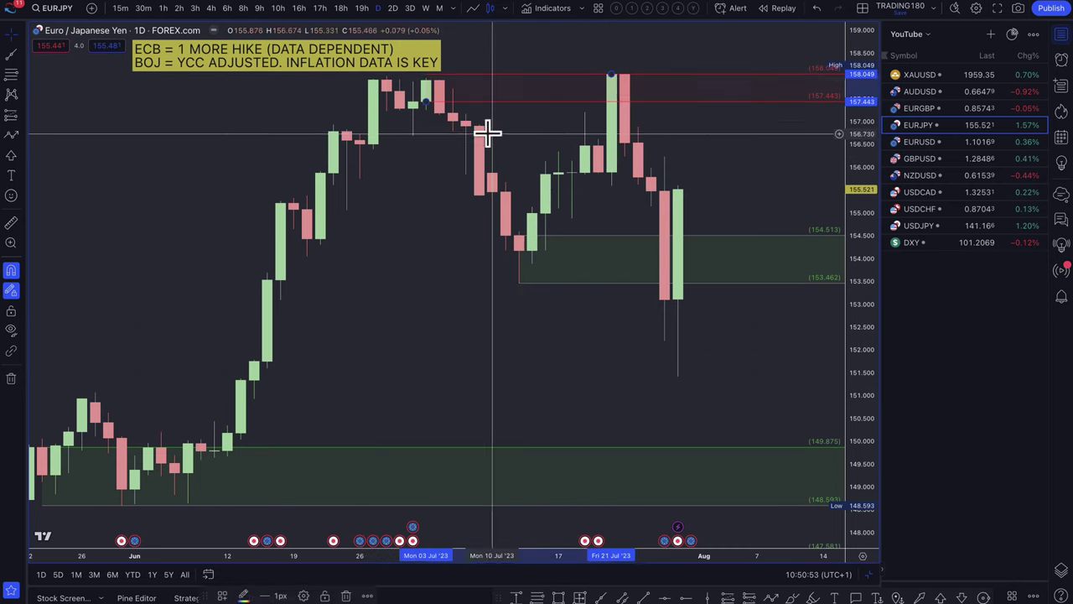
pyautogui.moveTo(380, 102)
pyautogui.mouseDown()
pyautogui.moveTo(613, 171)
pyautogui.moveTo(611, 199)
pyautogui.mouseUp()
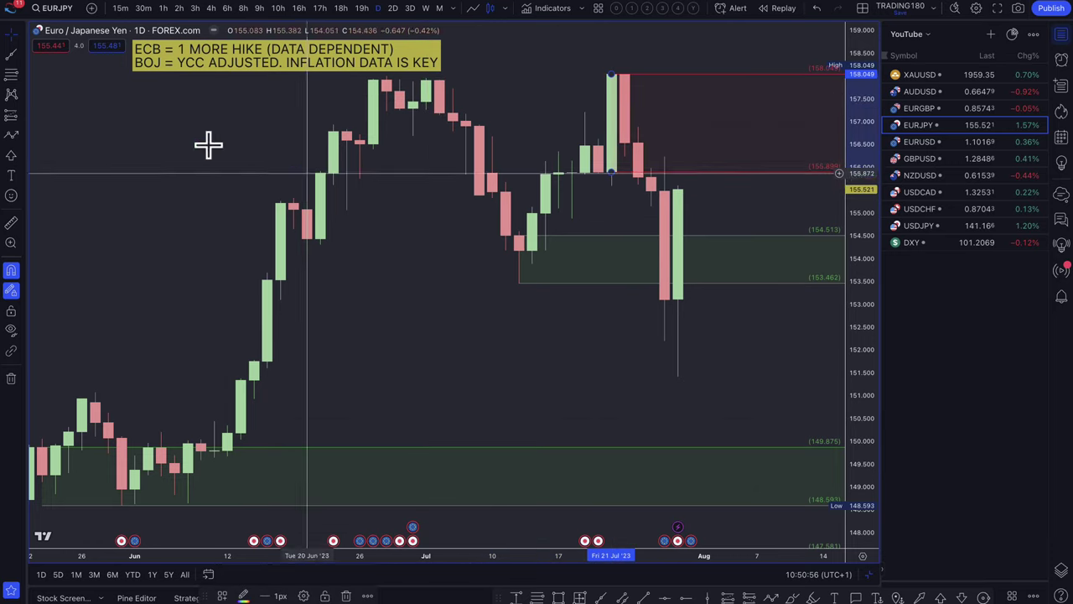
pyautogui.click(617, 250)
pyautogui.press('Delete')
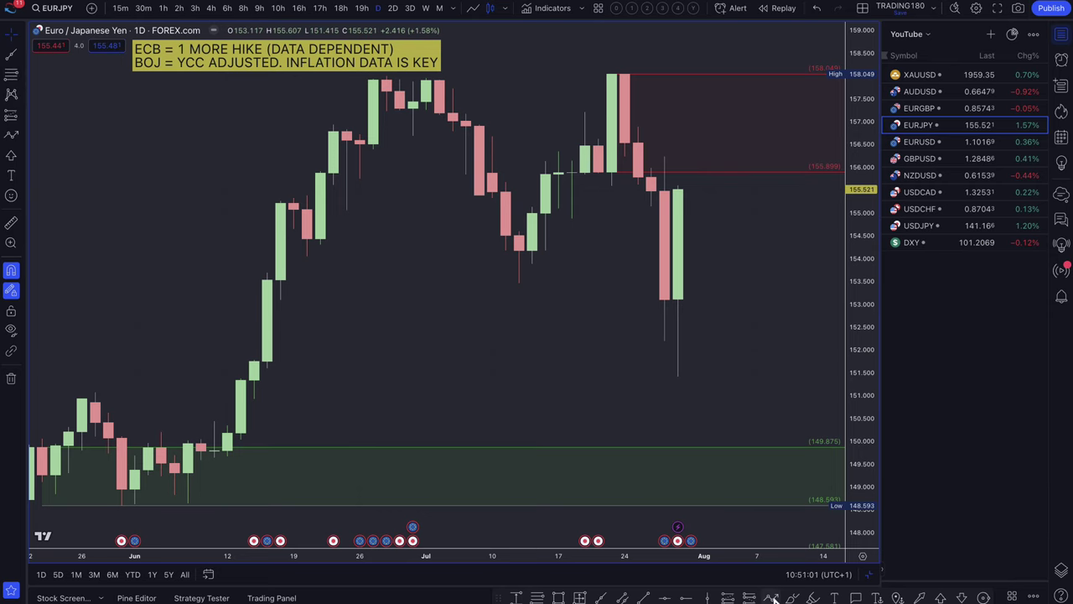
# Step: Draw a dashed EURJPY projection from the latest close up to about 157.9 in the supply zone and down to about 154.2
pyautogui.click(679, 189)
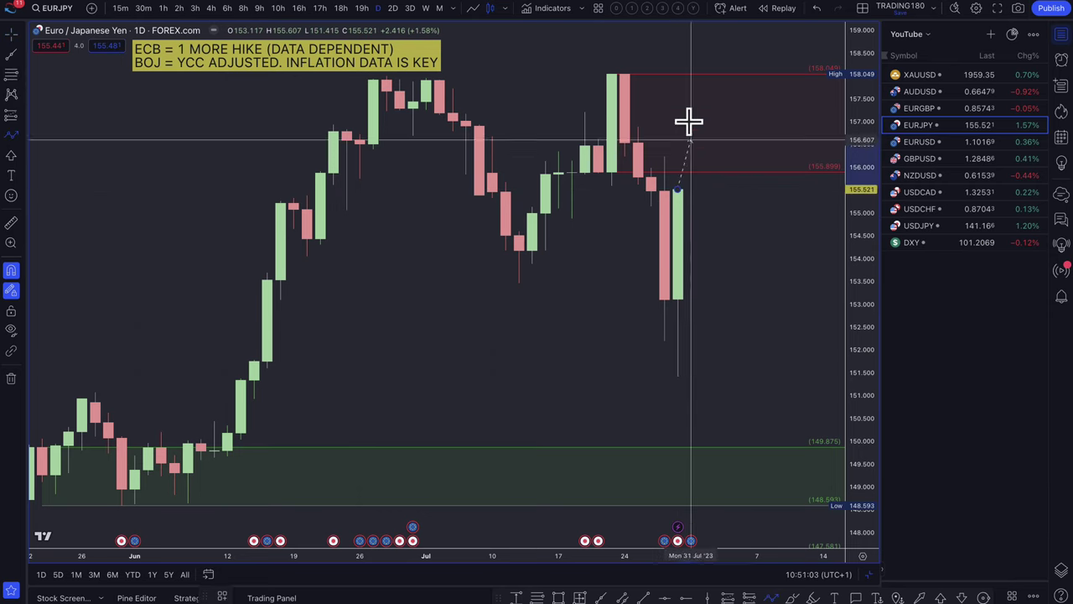
pyautogui.click(704, 82)
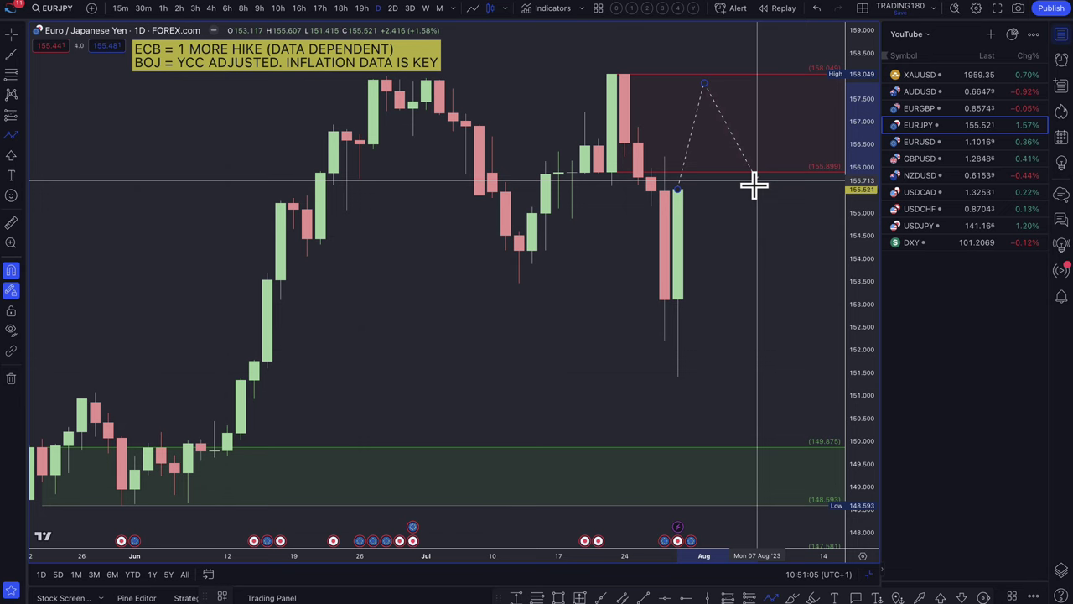
pyautogui.click(776, 246)
pyautogui.scroll(-3, 776, 246)
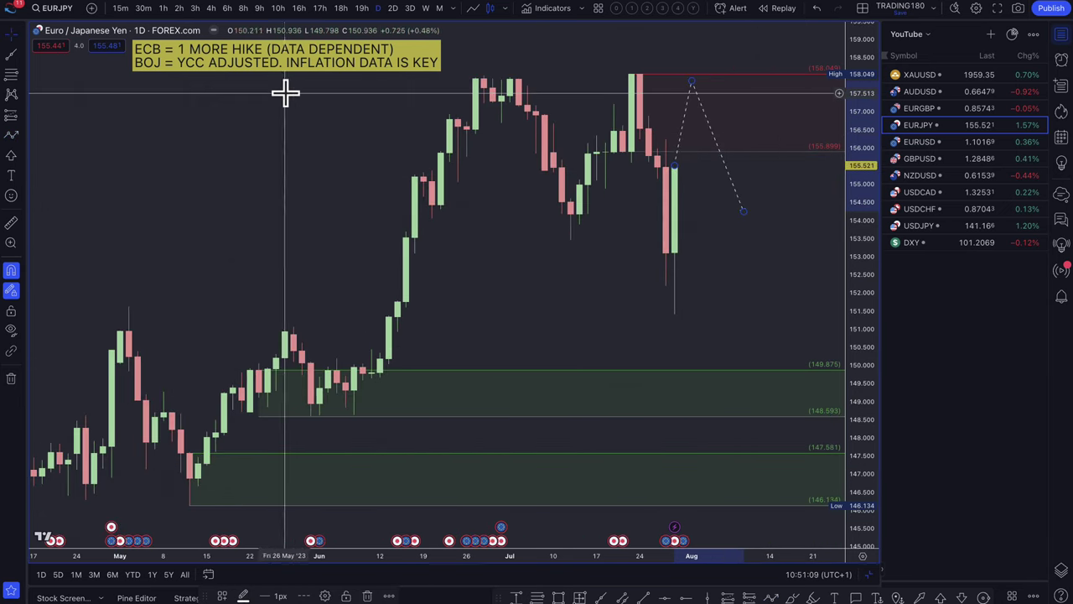
pyautogui.rightClick(737, 87)
pyautogui.click(701, 80)
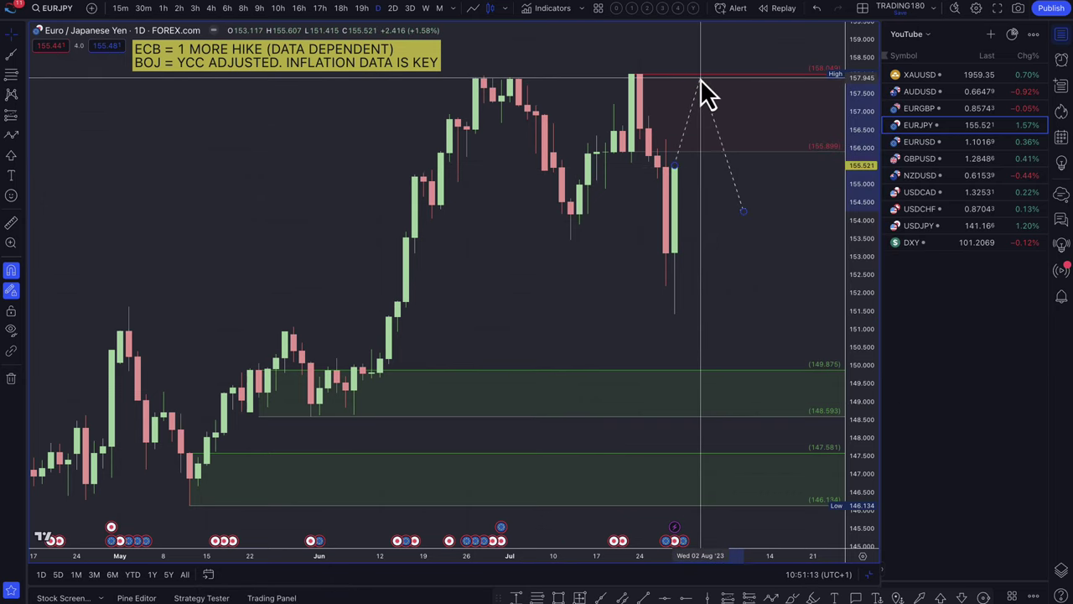
pyautogui.moveTo(700, 79)
pyautogui.mouseDown()
pyautogui.moveTo(673, 80)
pyautogui.moveTo(709, 77)
pyautogui.moveTo(701, 53)
pyautogui.mouseUp()
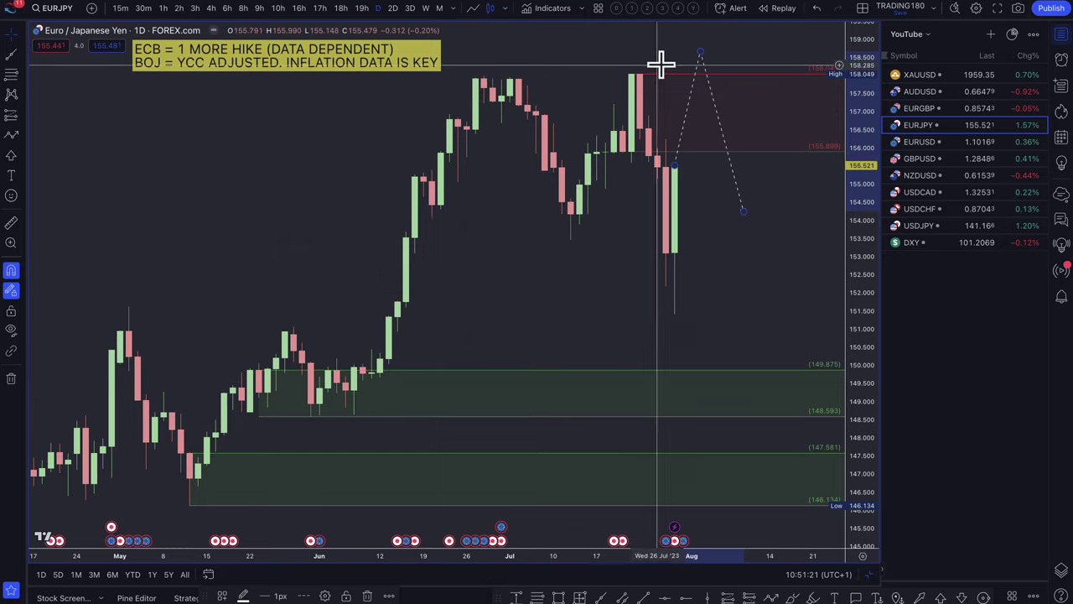
pyautogui.moveTo(701, 57)
pyautogui.mouseDown()
pyautogui.moveTo(701, 130)
pyautogui.moveTo(701, 82)
pyautogui.mouseUp()
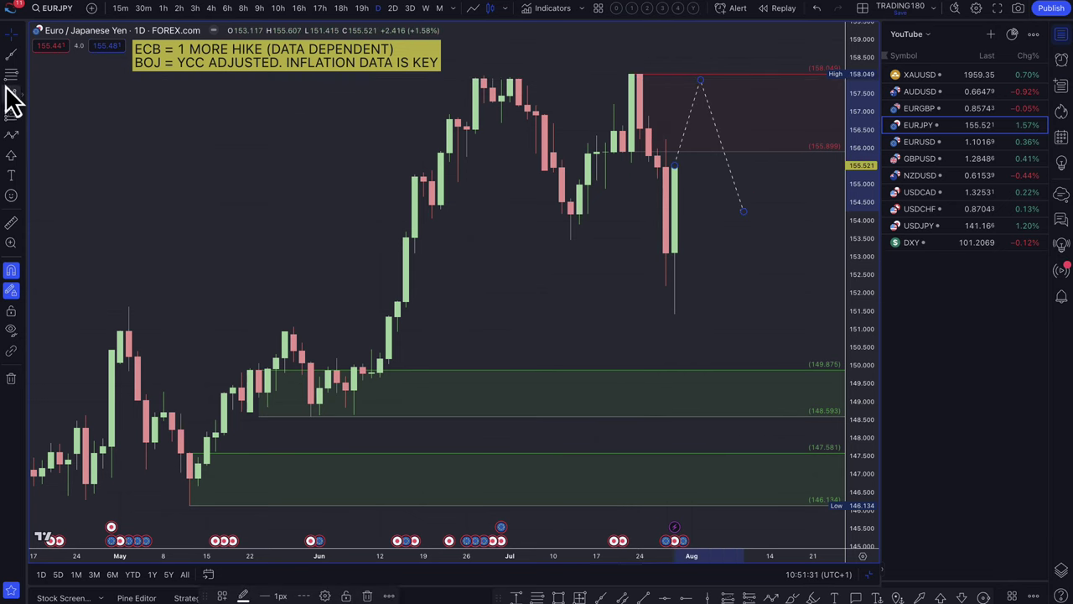
# Step: Draw a EURJPY zone from 153.105 to 151.415 at the 27–28 July candles and apply the "2. DEMAND" template
pyautogui.click(668, 253)
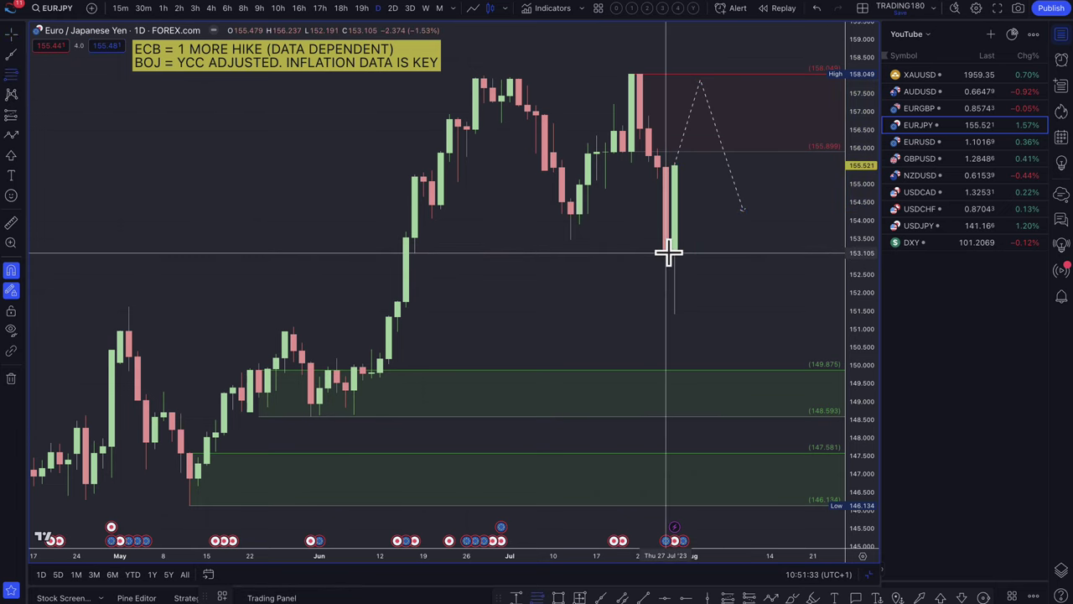
pyautogui.click(675, 312)
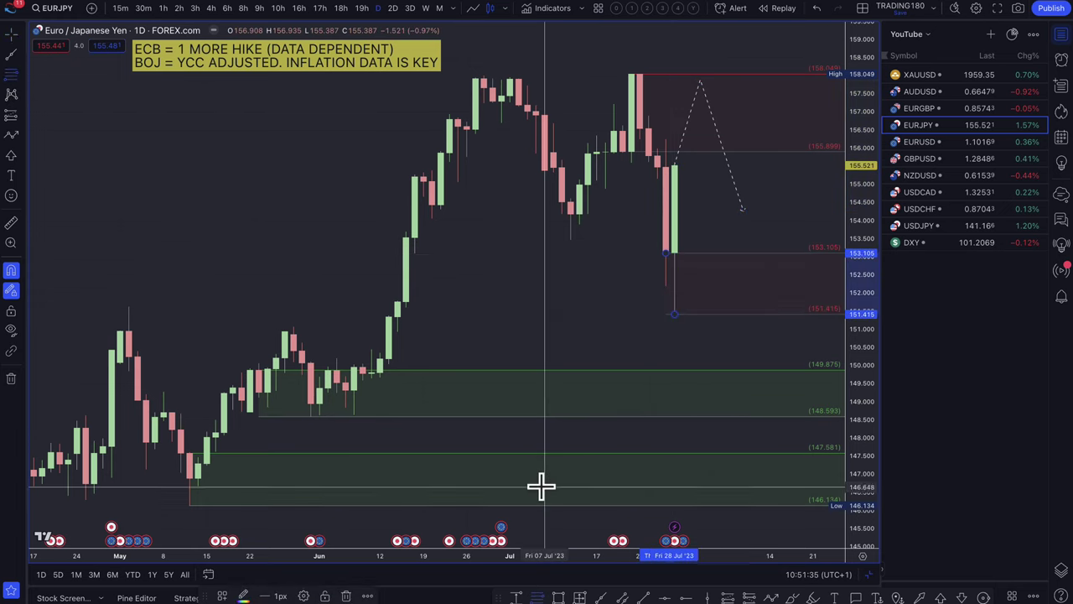
pyautogui.click(223, 596)
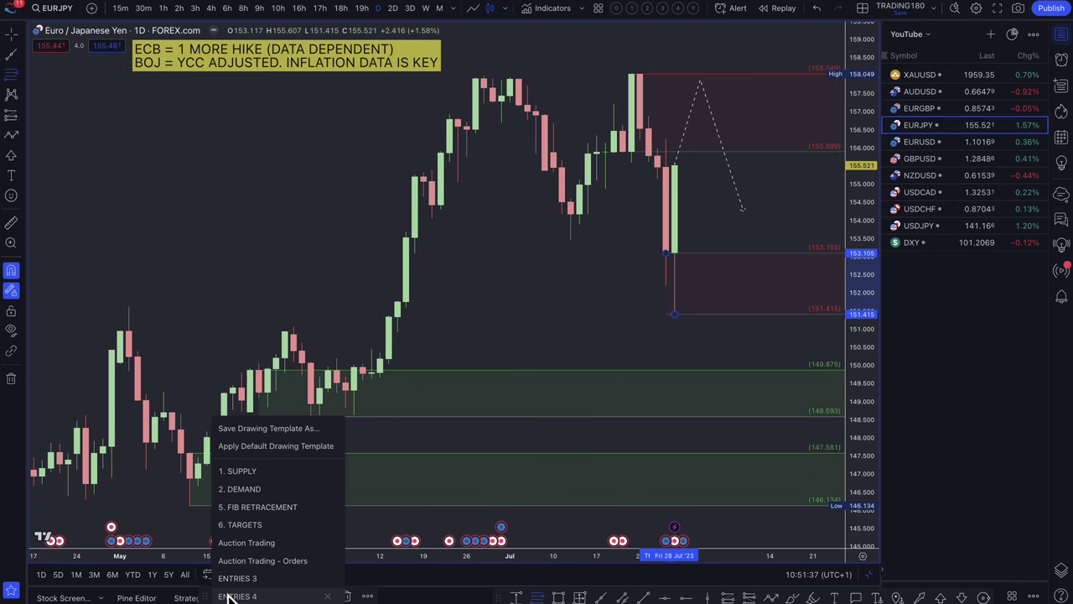
pyautogui.click(243, 489)
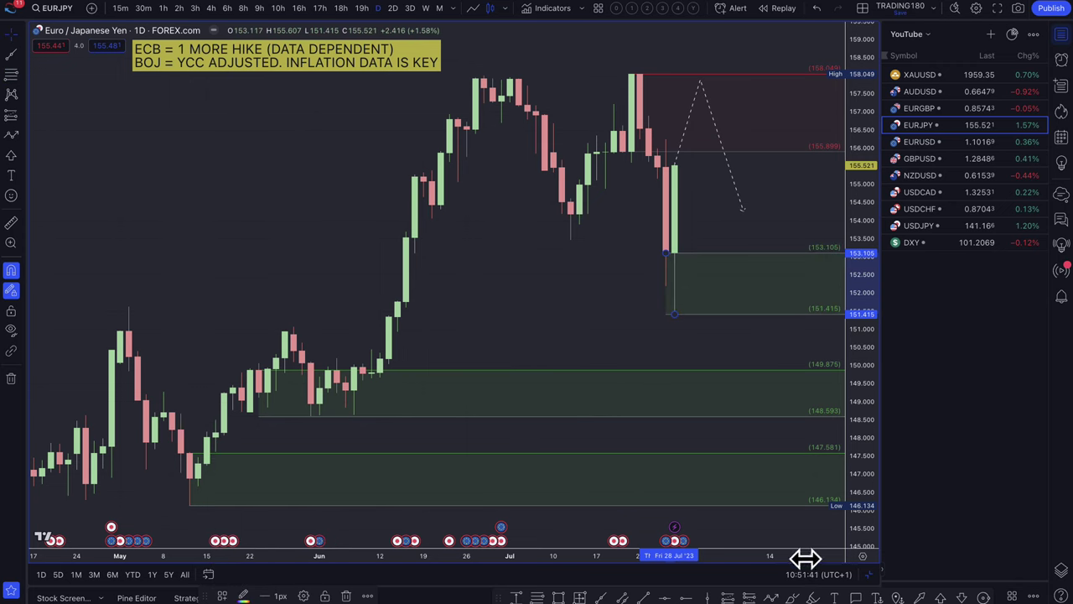
# Step: Draw a dashed EURJPY projection from the latest close down to about 151.8 in the new demand zone and up to about 154.2
pyautogui.click(677, 190)
pyautogui.click(726, 300)
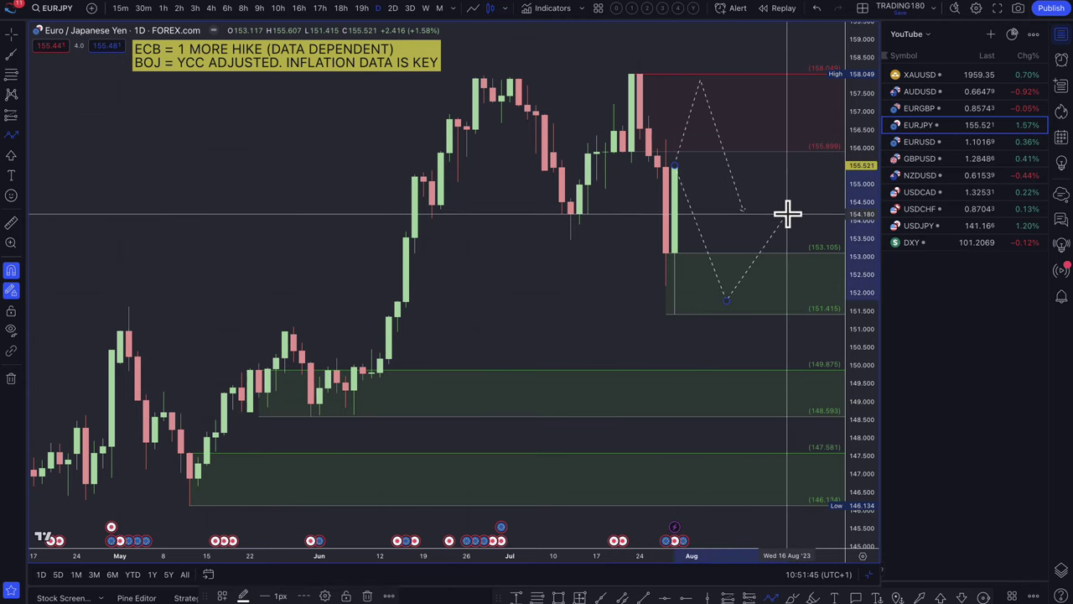
pyautogui.doubleClick(788, 214)
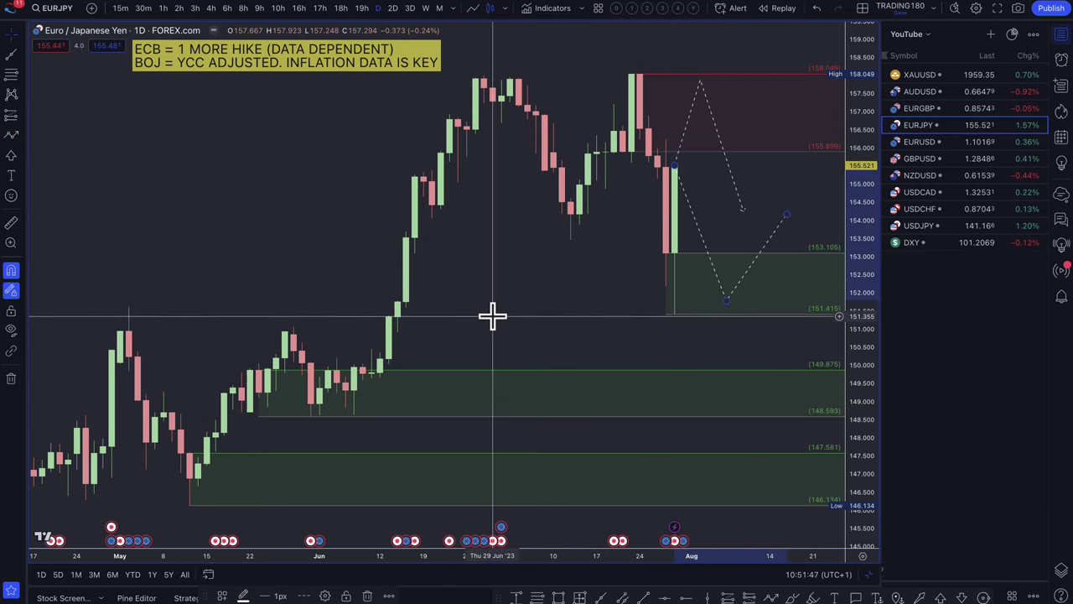
# Step: Draw a thin rectangle on EURJPY from the 2 May high at 151.616 down to 151.360, extending to 15 August
pyautogui.scroll(-3, 512, 361)
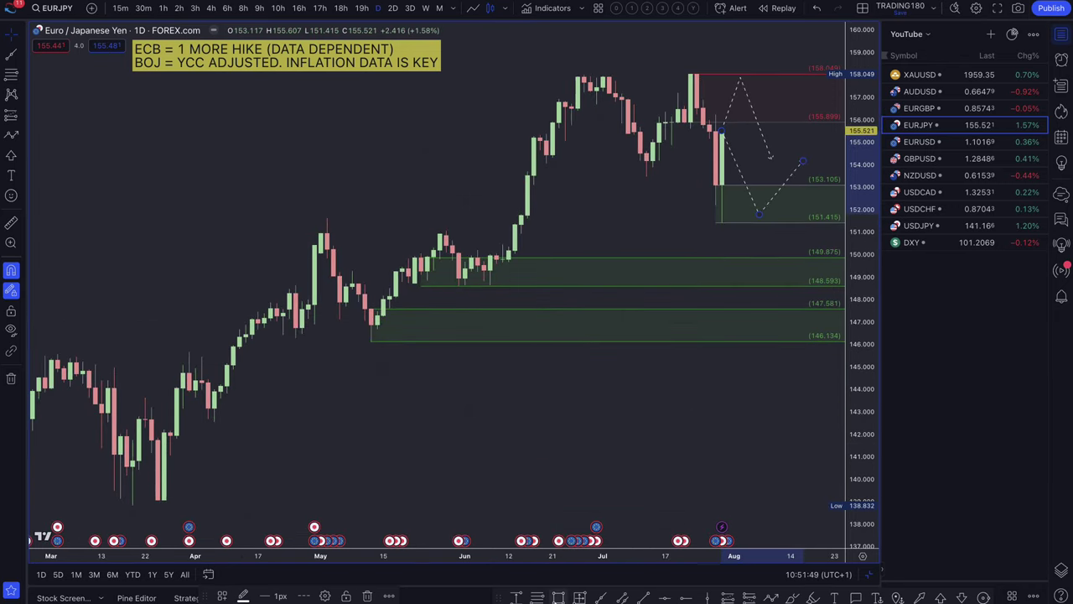
pyautogui.click(326, 220)
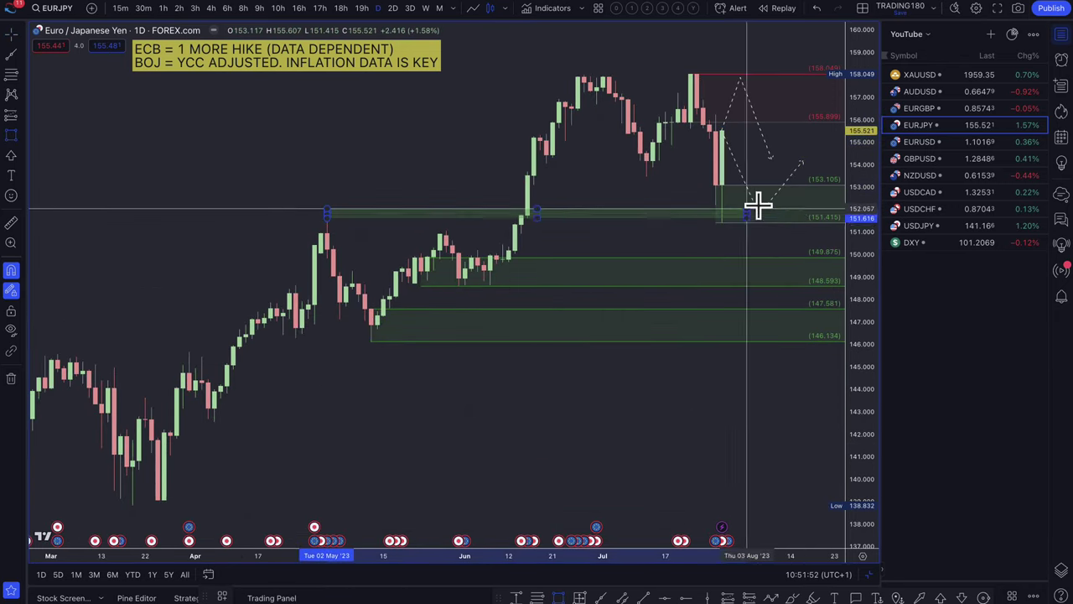
pyautogui.click(798, 222)
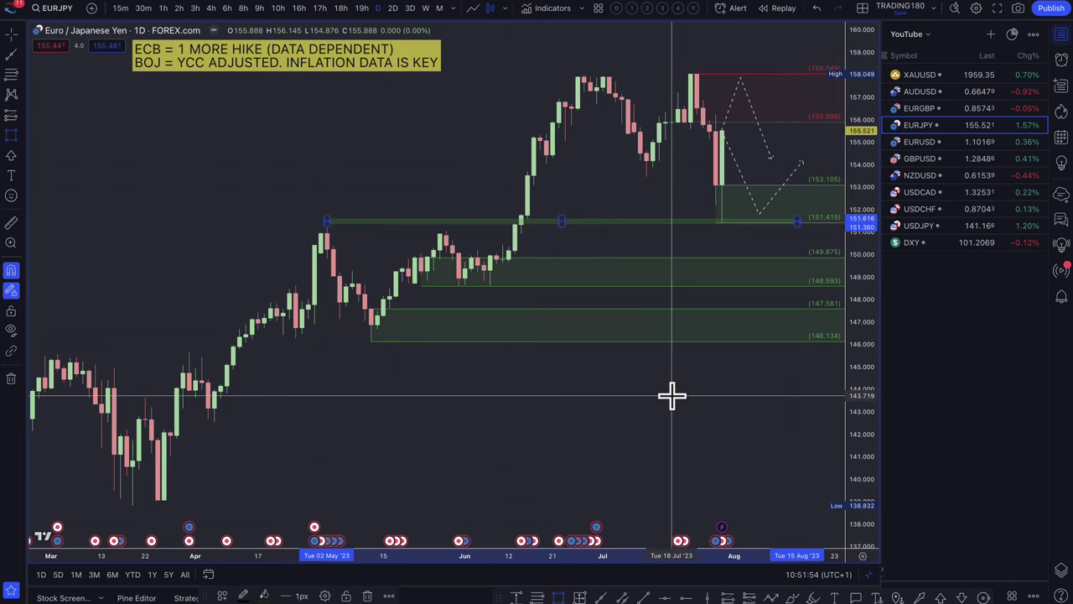
# Step: Apply the "EQUAL HIGHS/LOWS" template to the thin EURJPY rectangle between 151.616 and 151.360
pyautogui.click(223, 596)
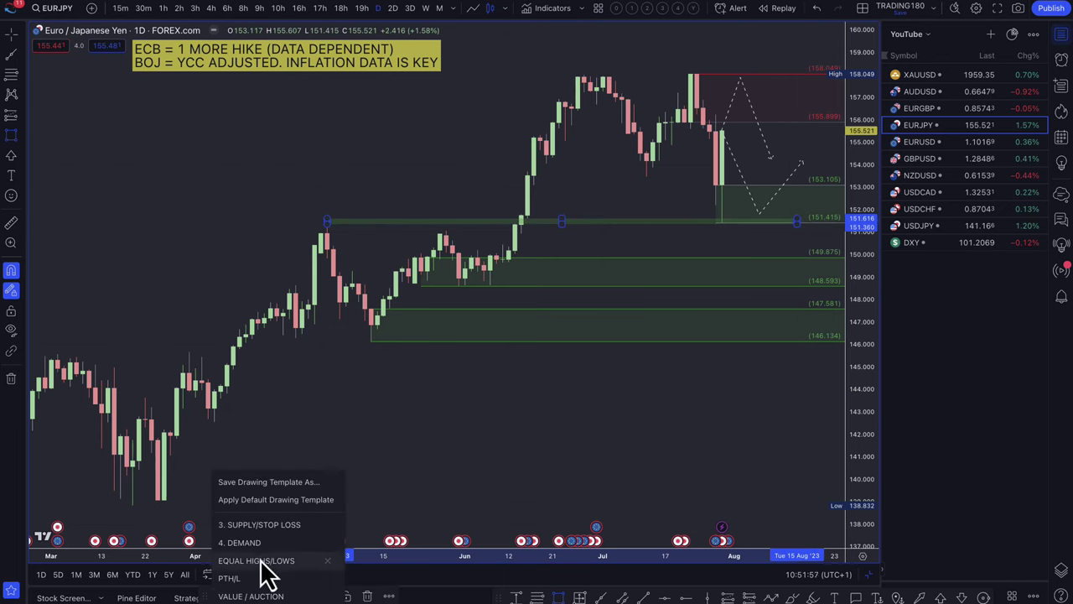
pyautogui.click(261, 560)
pyautogui.scroll(5, 461, 302)
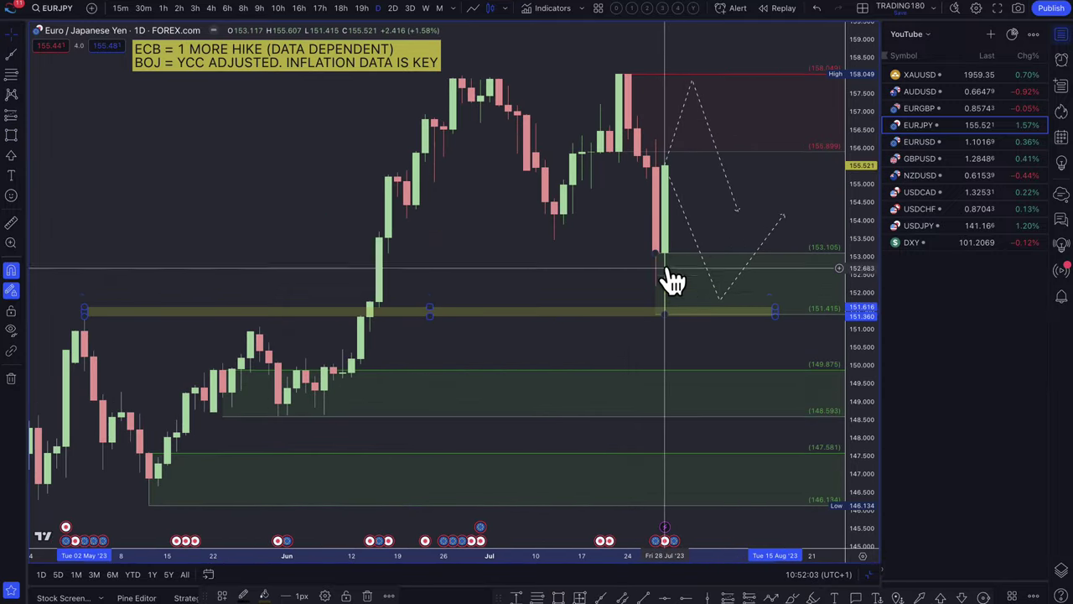
# Step: Open the EURGBP chart and shift the upper dashed projection forward in time to start at 28 July
pyautogui.click(923, 109)
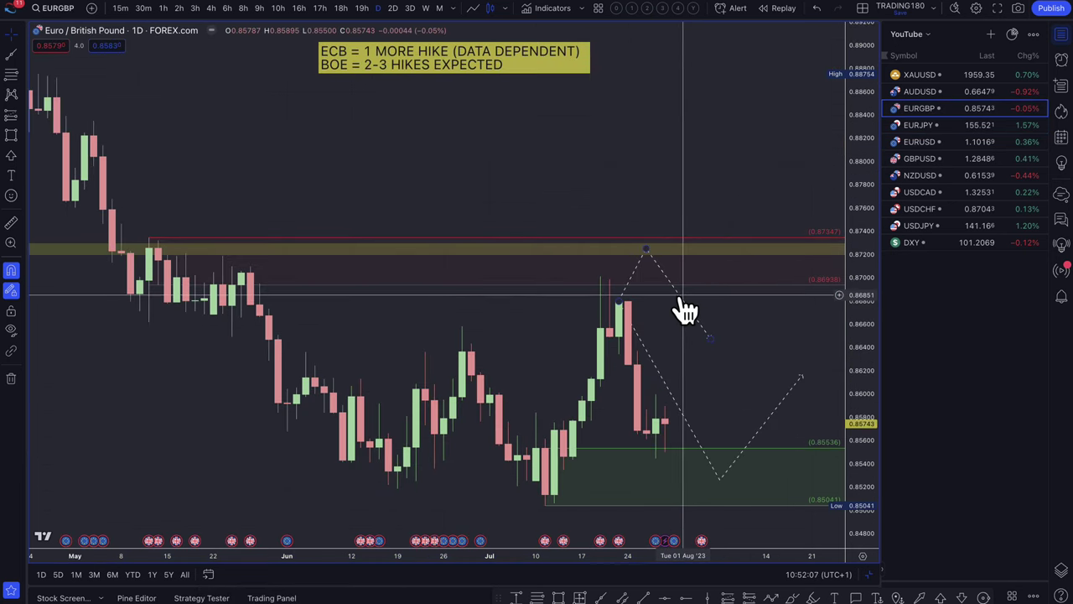
pyautogui.moveTo(688, 307); pyautogui.dragTo(734, 305)
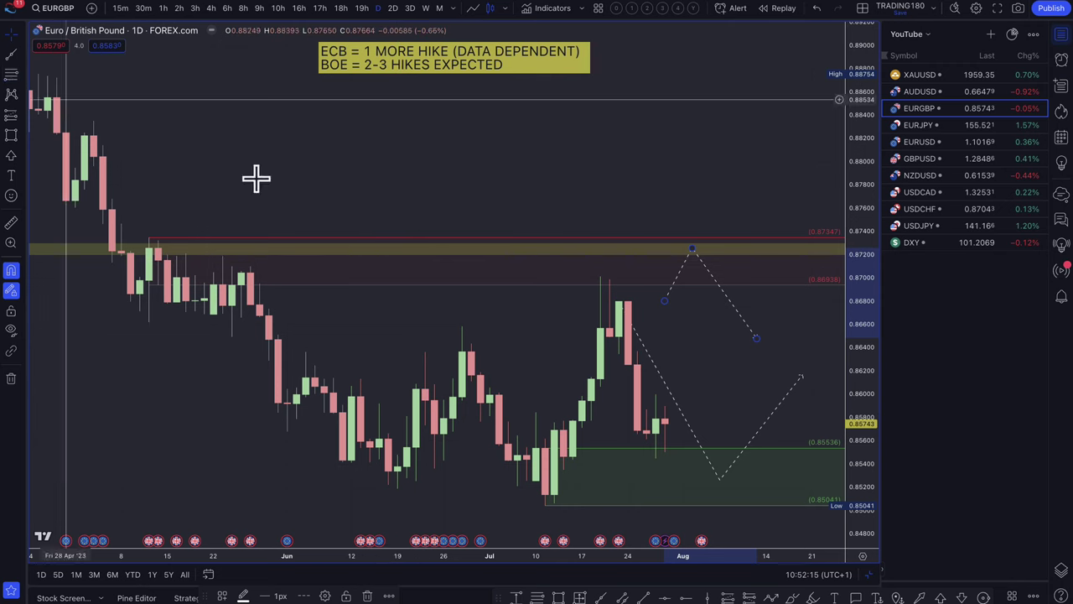
# Step: Draw a EURGBP zone from 0.86495 to 0.87011 at the 19–21 July candles and apply the "1. SUPPLY" template
pyautogui.click(618, 336)
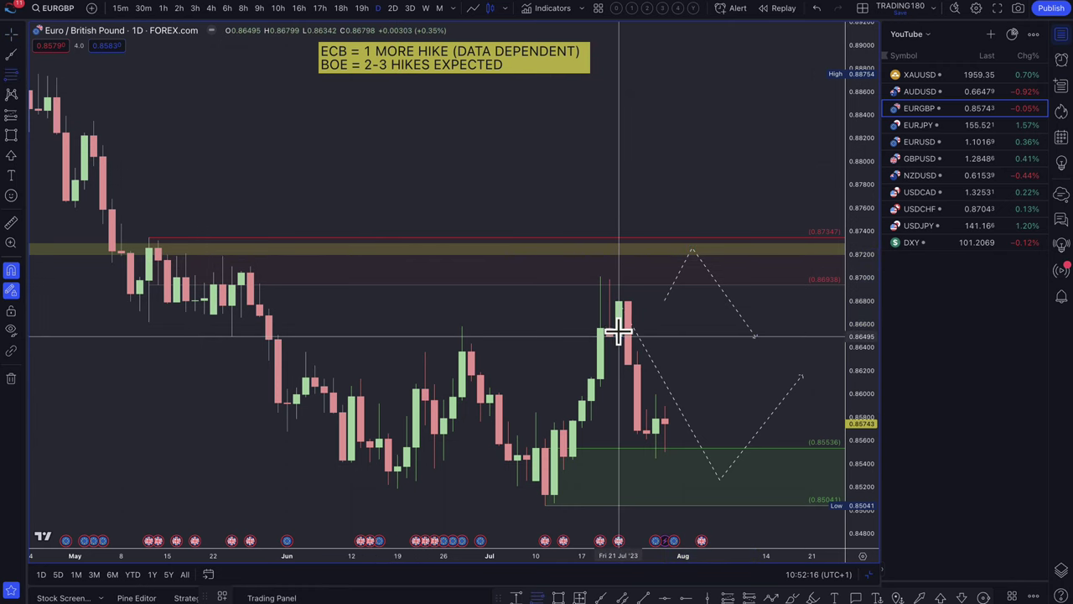
pyautogui.click(601, 278)
pyautogui.click(223, 596)
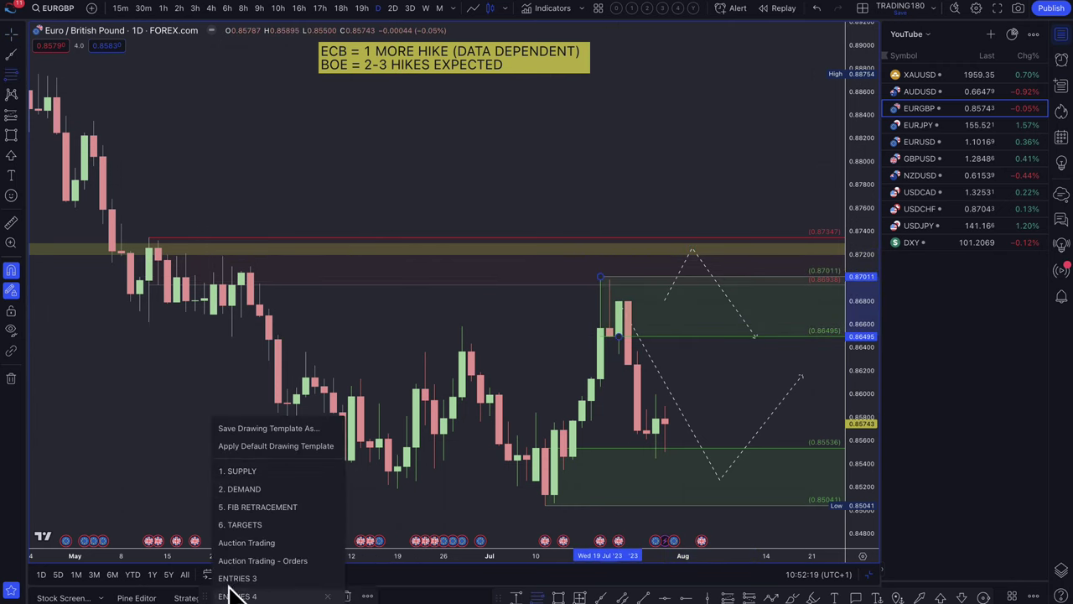
pyautogui.click(249, 473)
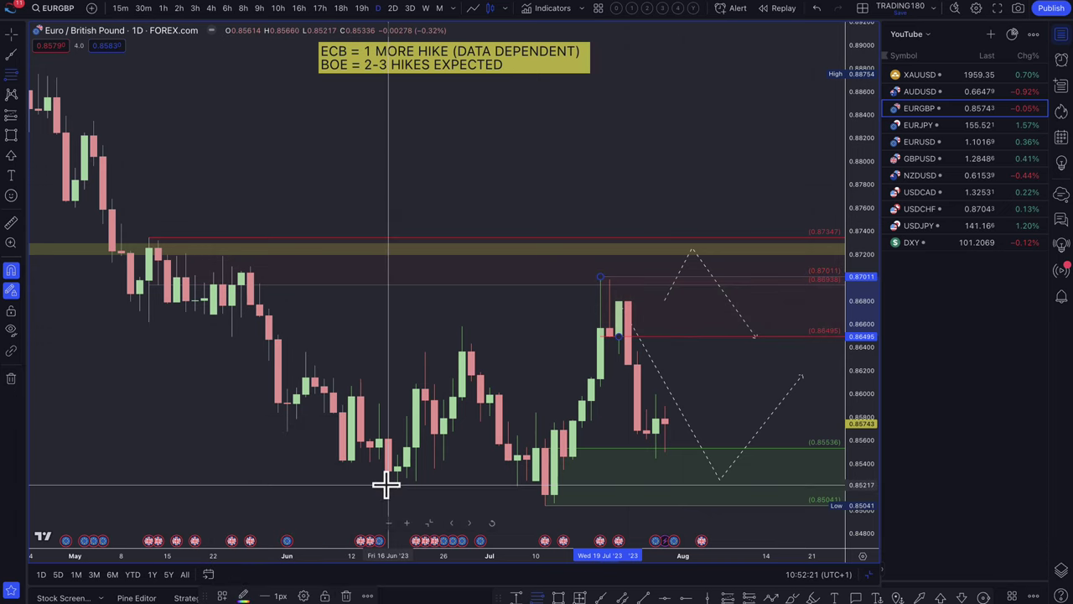
# Step: Replace the EURGBP projection into the demand zone with a dashed one from the latest close up to about 0.8660 and down to about 0.8558
pyautogui.click(690, 431)
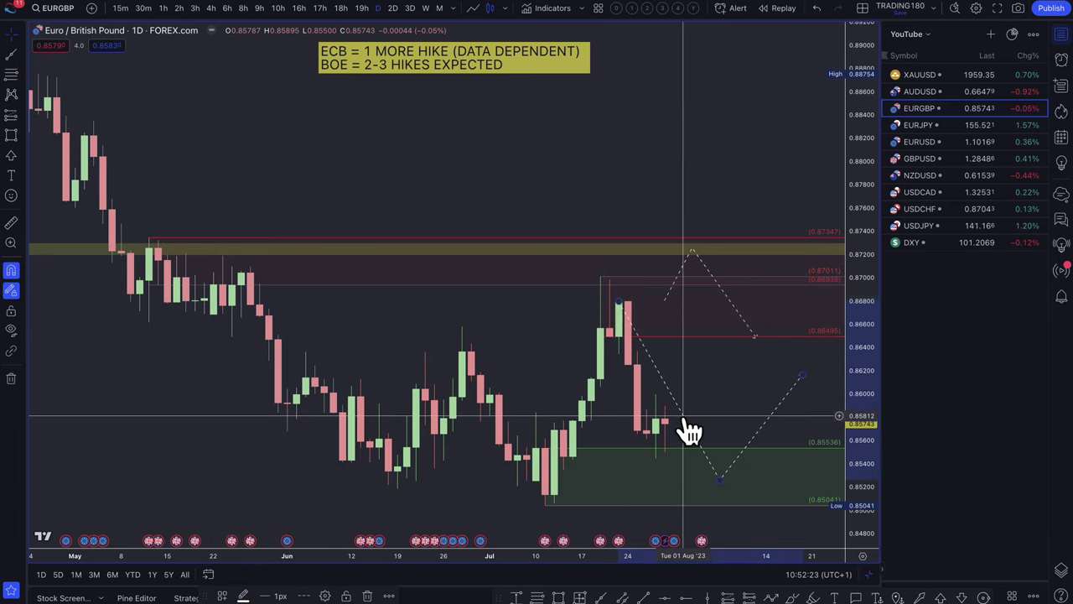
pyautogui.press('Delete')
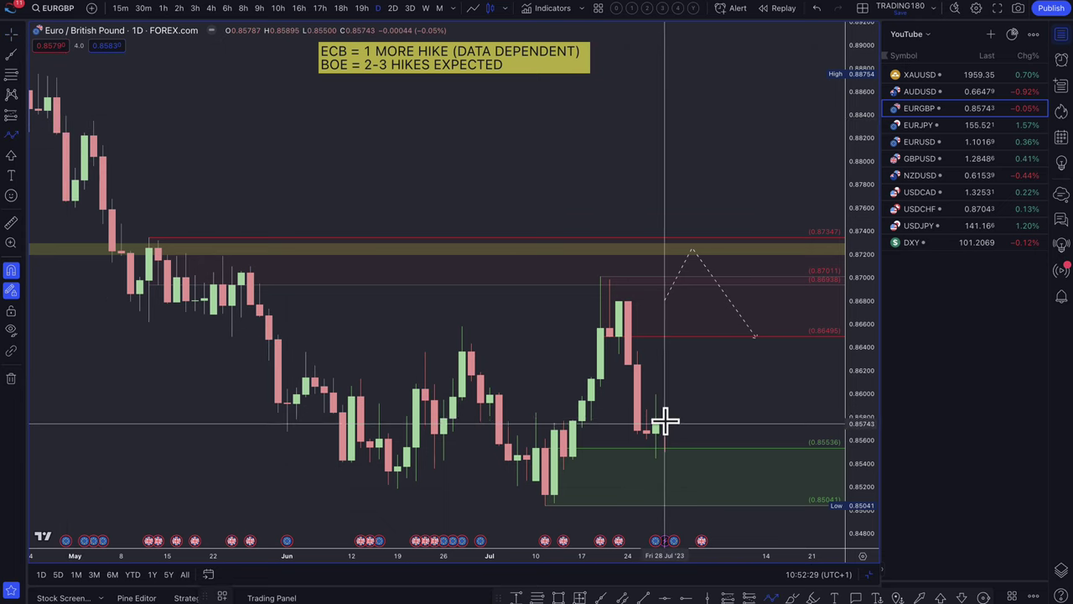
pyautogui.click(665, 422)
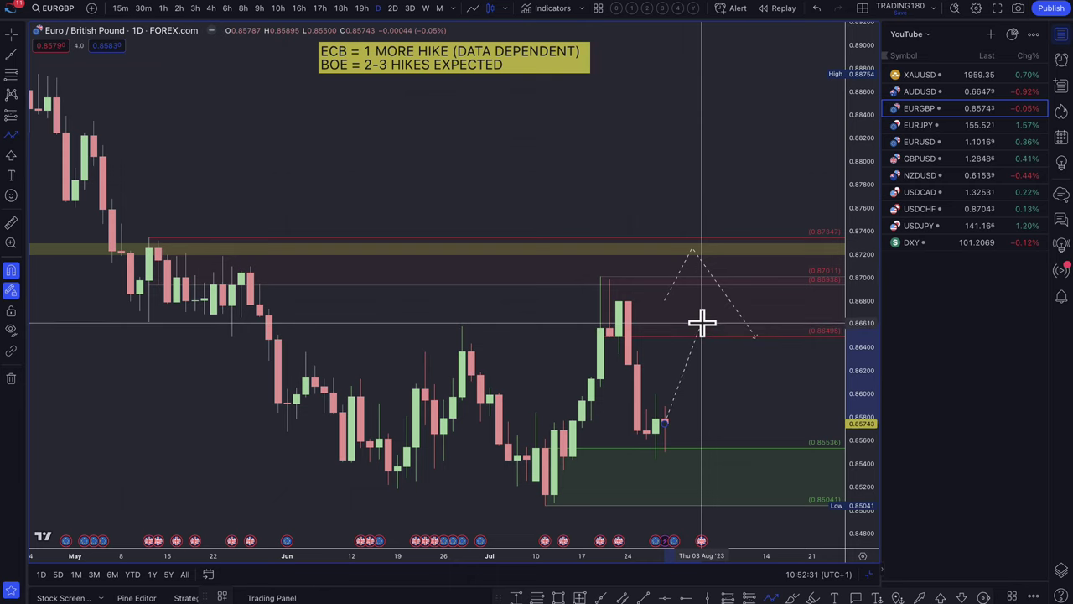
pyautogui.click(701, 326)
pyautogui.click(755, 442)
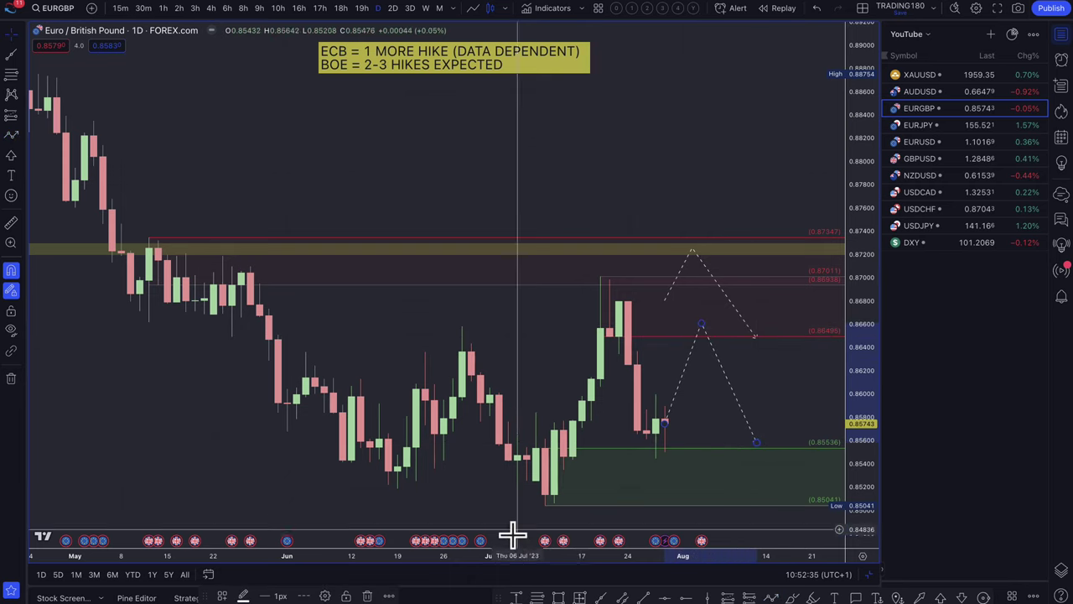
# Step: Draw a thin EURGBP rectangle from 0.86601 to 0.86519, running from 4 May to 14 August
pyautogui.click(557, 597)
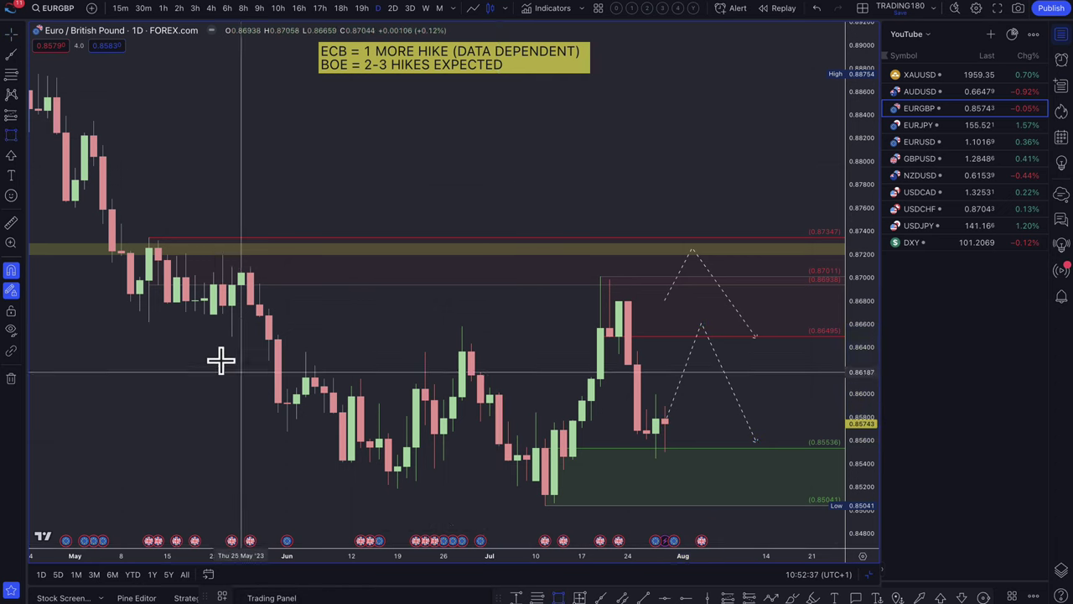
pyautogui.click(103, 335)
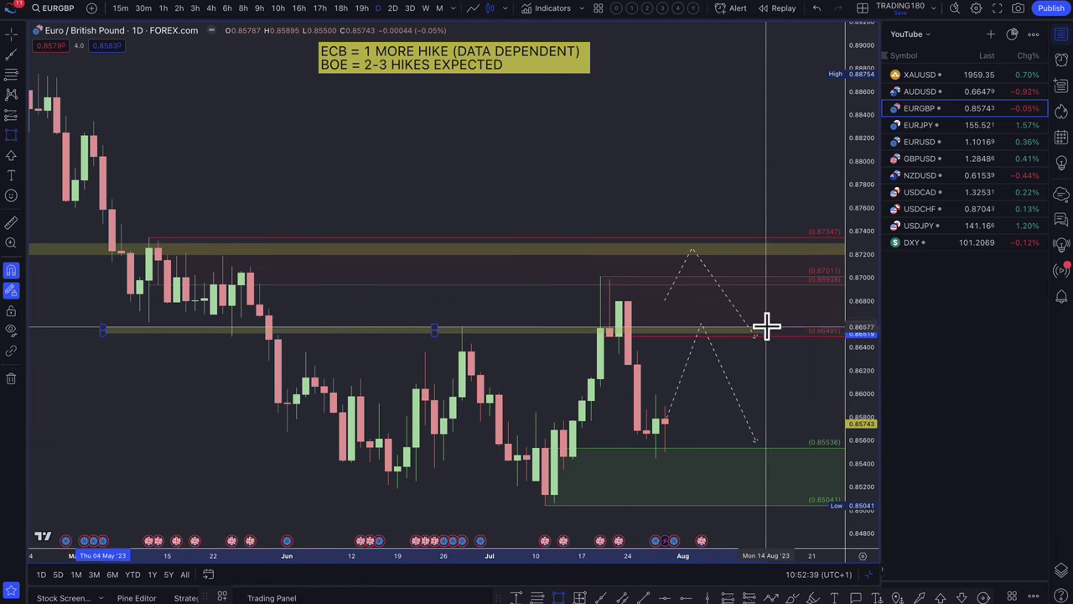
pyautogui.click(766, 328)
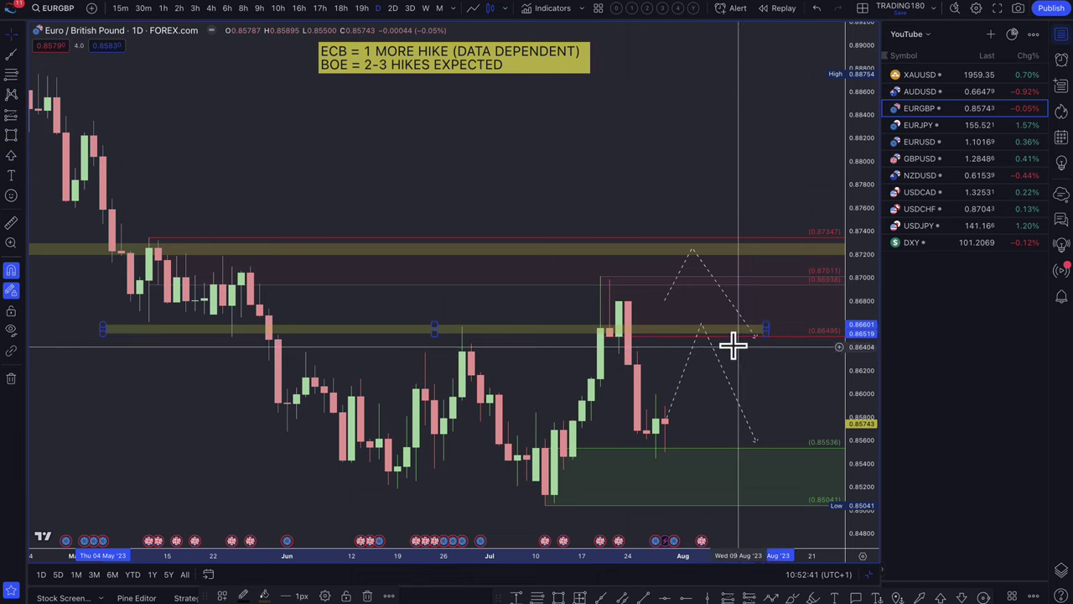
# Step: Raise the peak of the new EURGBP projection to about 0.8677 inside the supply zone
pyautogui.rightClick(707, 329)
pyautogui.click(702, 331)
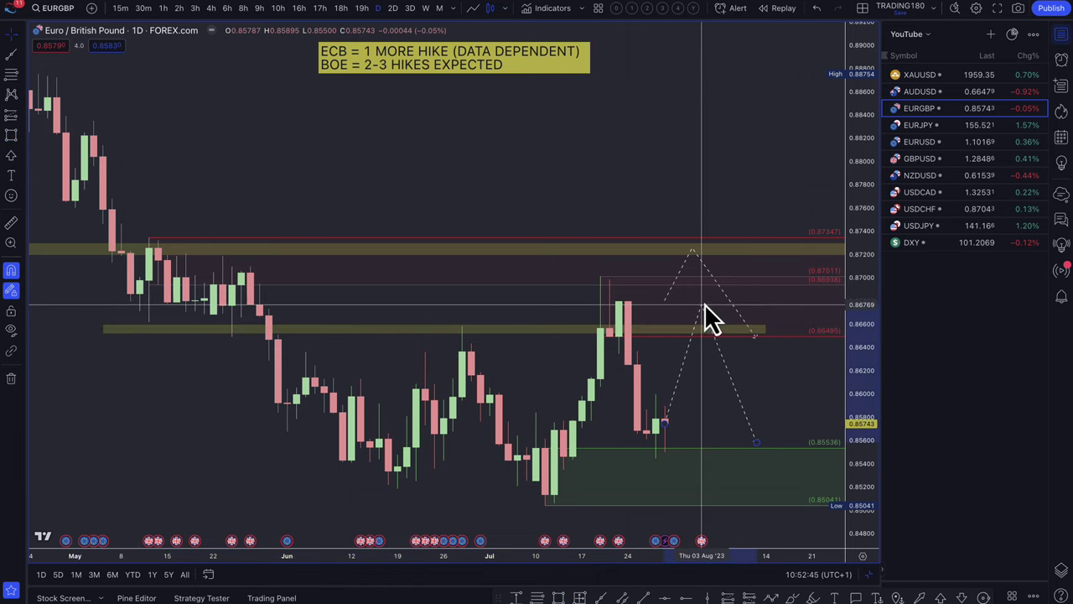
pyautogui.click(704, 306)
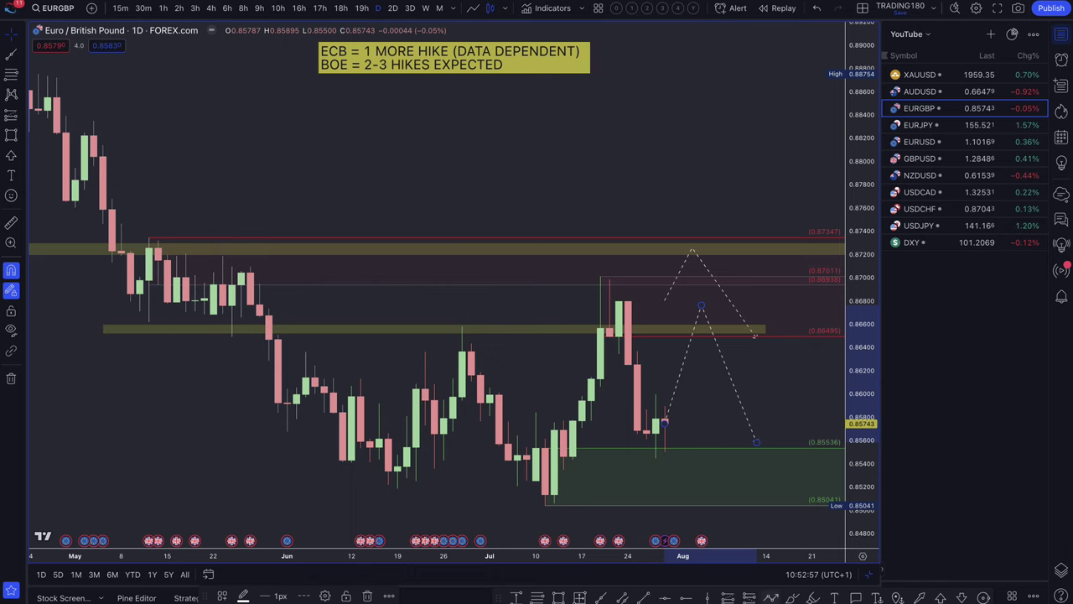
# Step: Draw a dashed EURGBP projection from the latest close down to about 0.8514 in the demand zone and up to about 0.8569
pyautogui.click(771, 597)
pyautogui.click(665, 422)
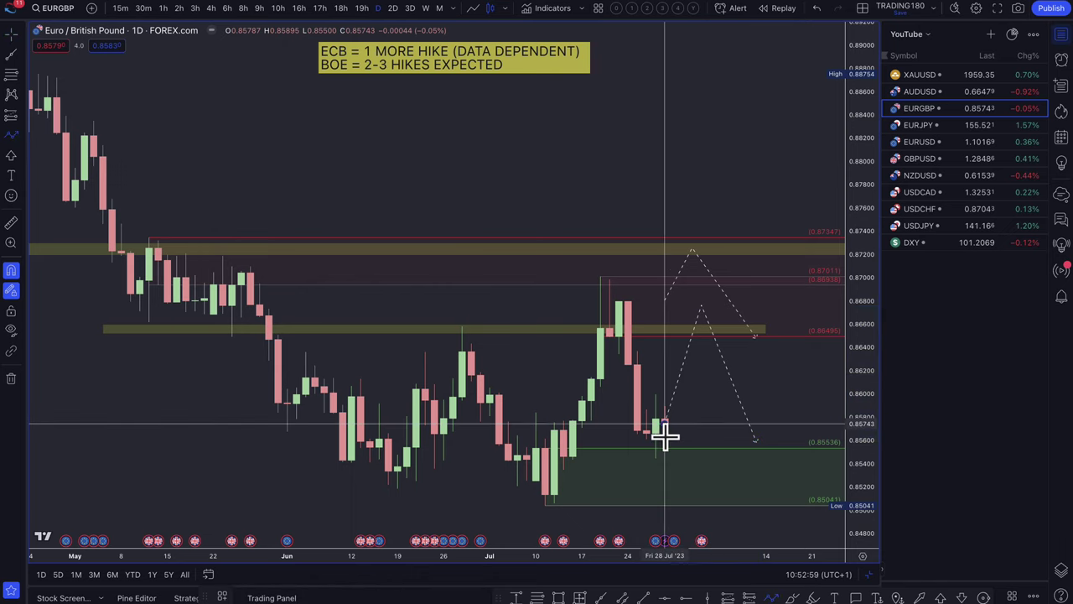
pyautogui.click(691, 494)
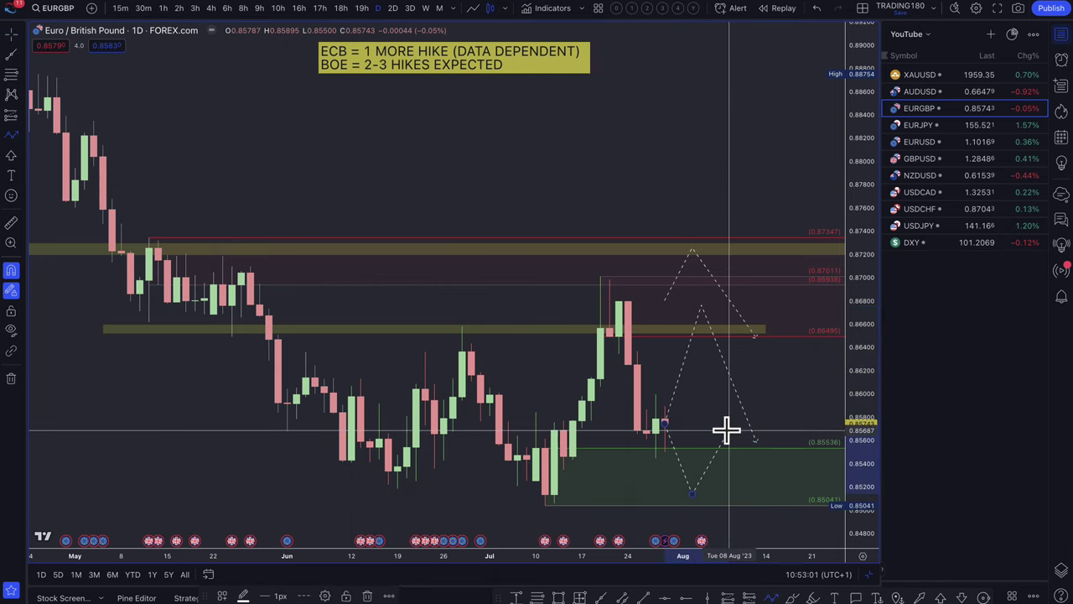
pyautogui.doubleClick(726, 430)
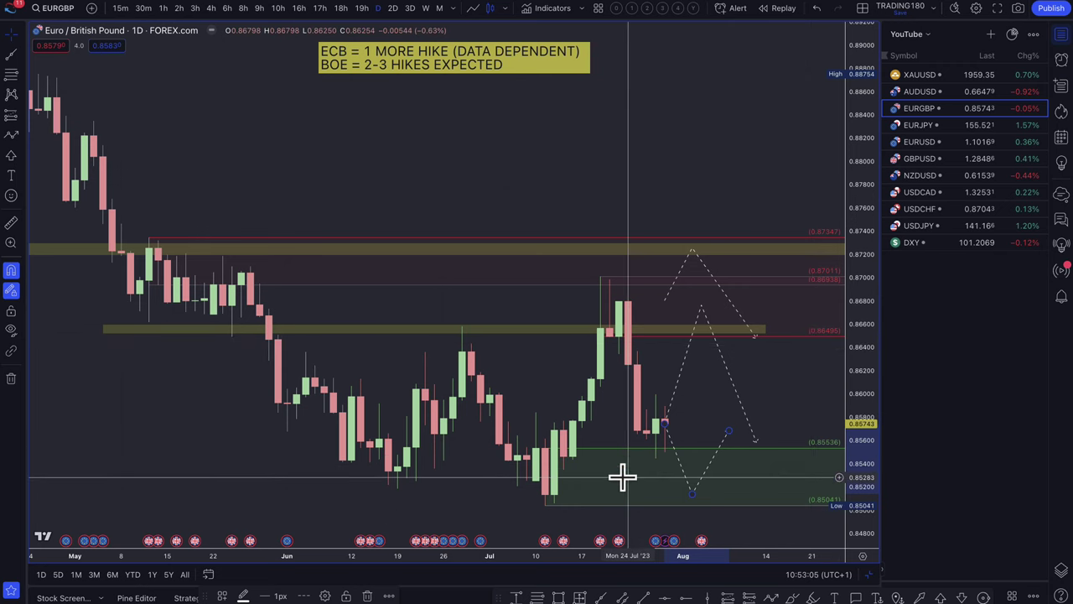
# Step: Open the AUDUSD chart and delete the 0.67008–0.66238 demand zone and the two outdated projections around the 0.67–0.68 area
pyautogui.click(926, 92)
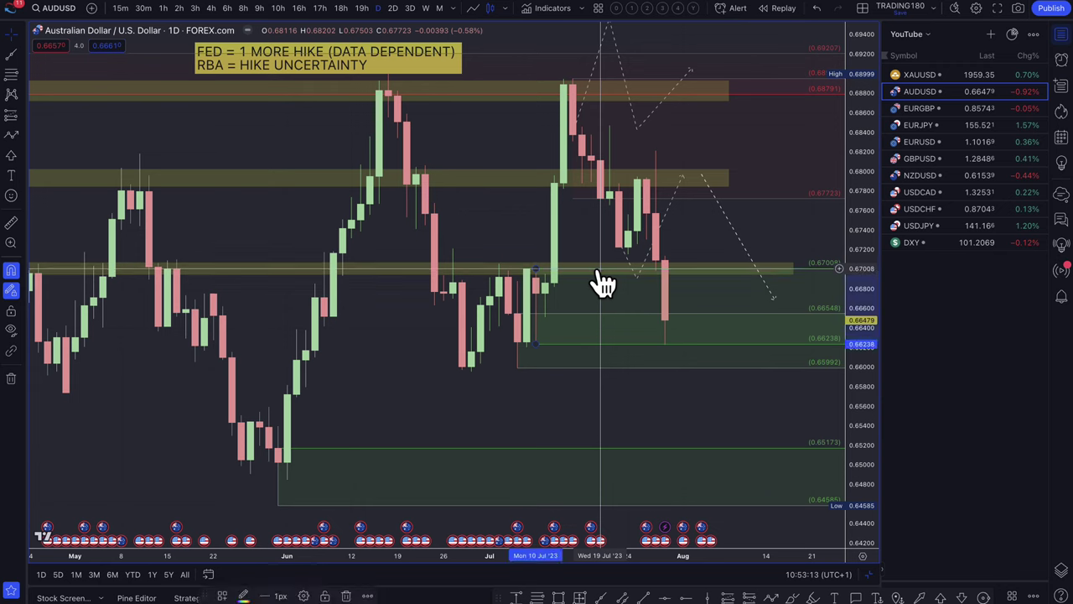
pyautogui.press('Delete')
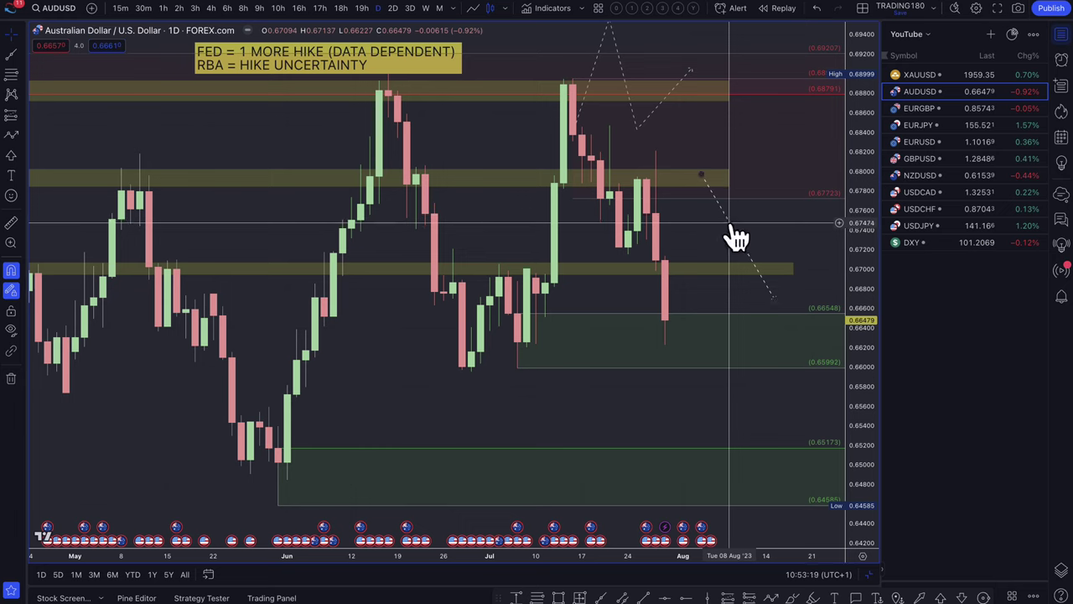
pyautogui.press('Delete')
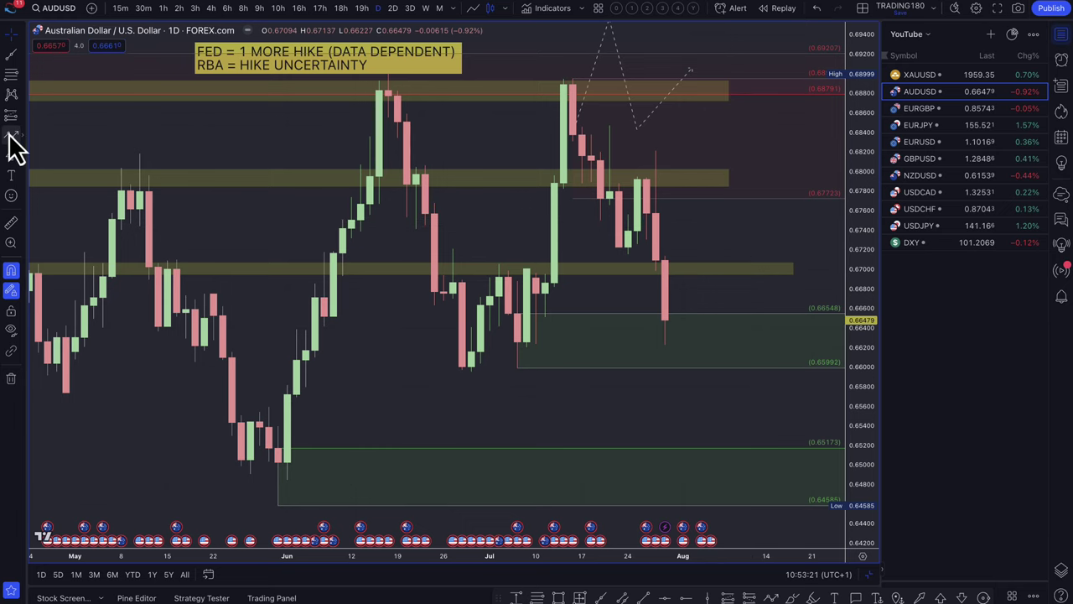
# Step: Draw a dashed AUDUSD projection from the 28 July low down to about 0.6500 in the lower demand zone
pyautogui.click(665, 344)
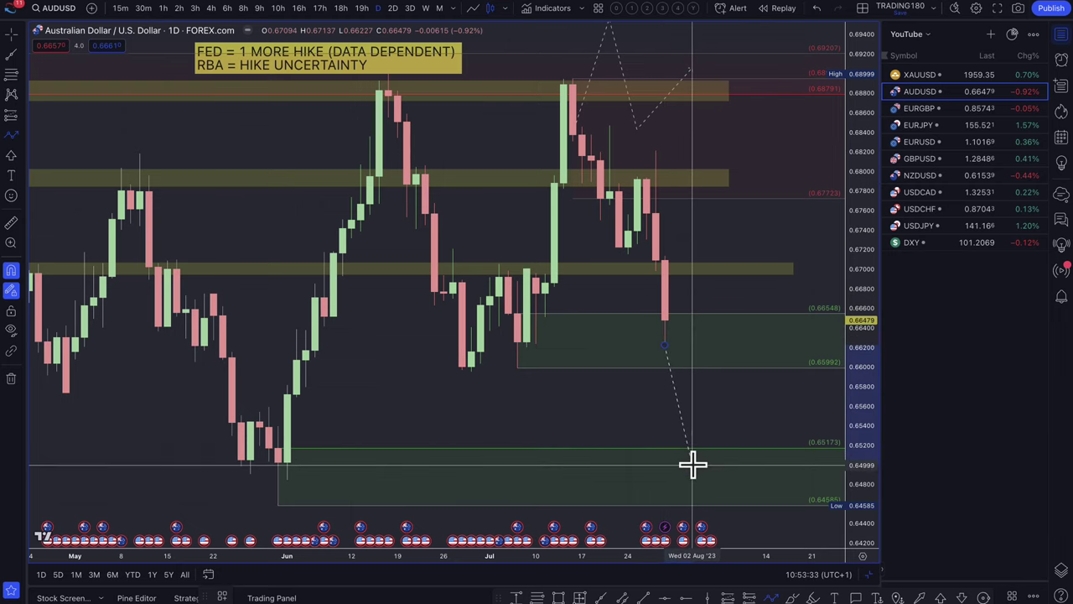
pyautogui.click(692, 463)
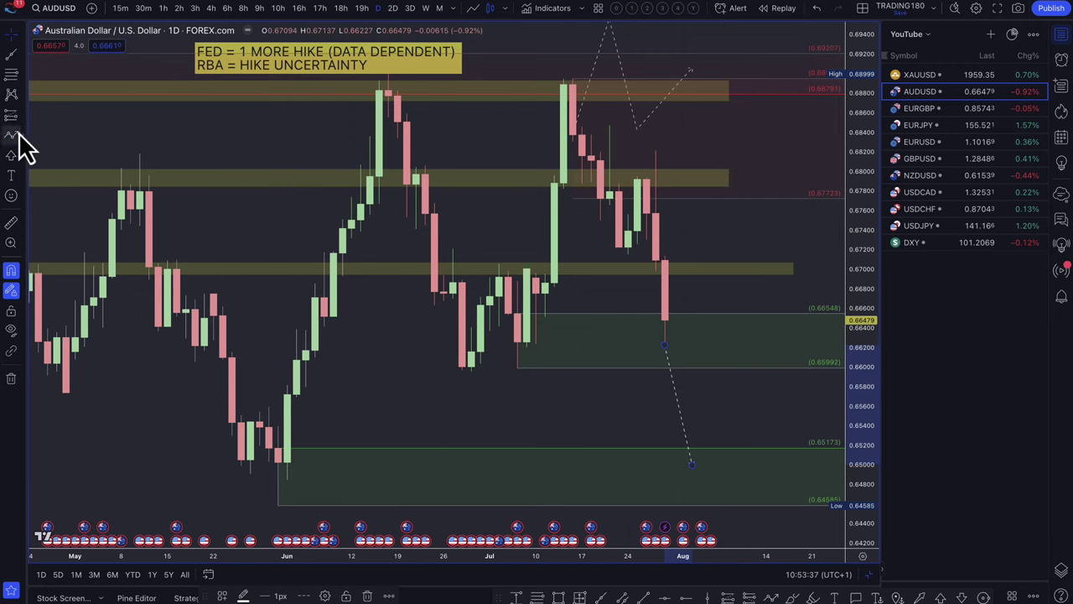
# Step: Extend the lower edge of the AUDUSD supply zone from mid-July down to 0.67394
pyautogui.click(659, 268)
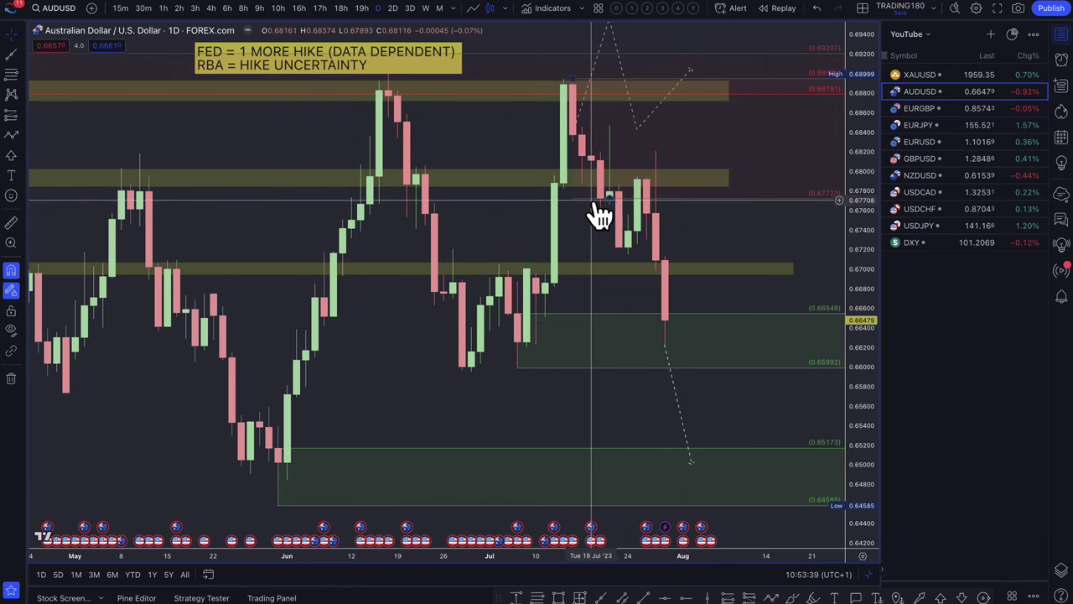
pyautogui.moveTo(610, 215)
pyautogui.mouseDown()
pyautogui.moveTo(642, 246)
pyautogui.moveTo(667, 245)
pyautogui.mouseUp()
pyautogui.click(11, 134)
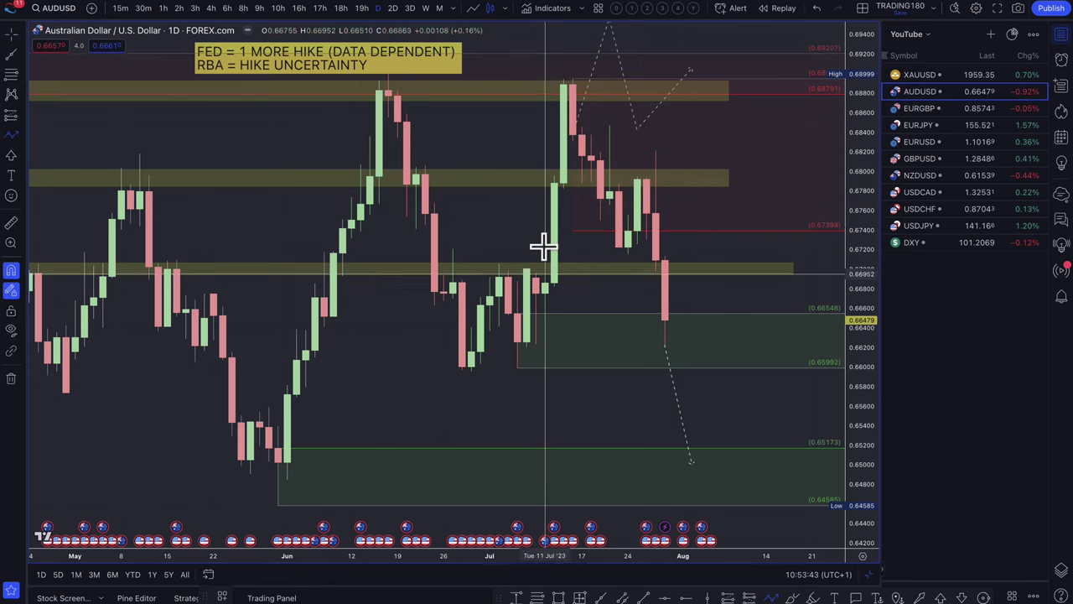
pyautogui.scroll(-3, 769, 297)
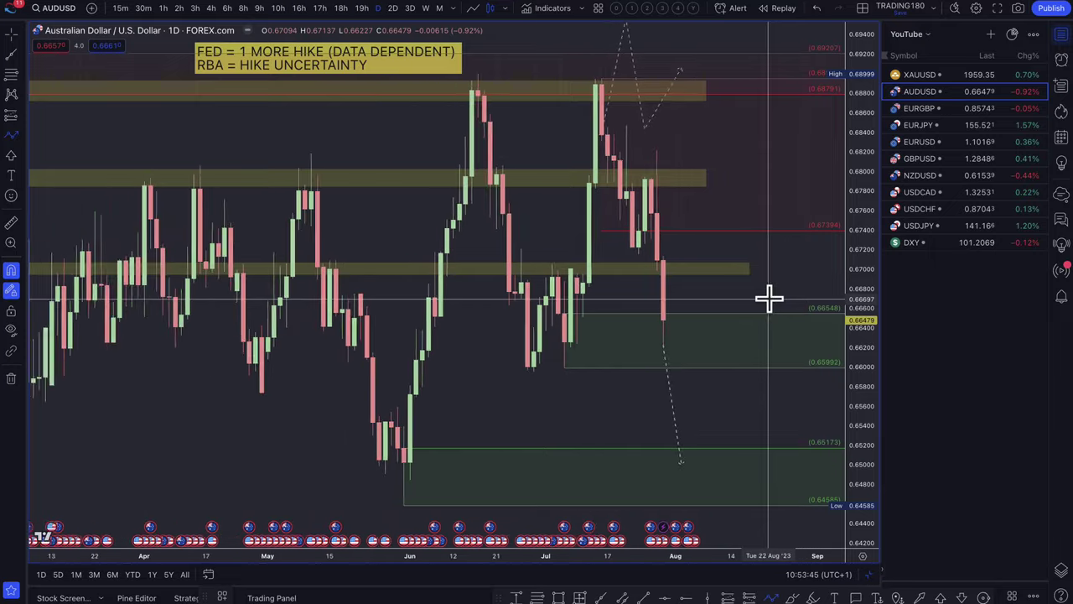
pyautogui.scroll(-1, 769, 296)
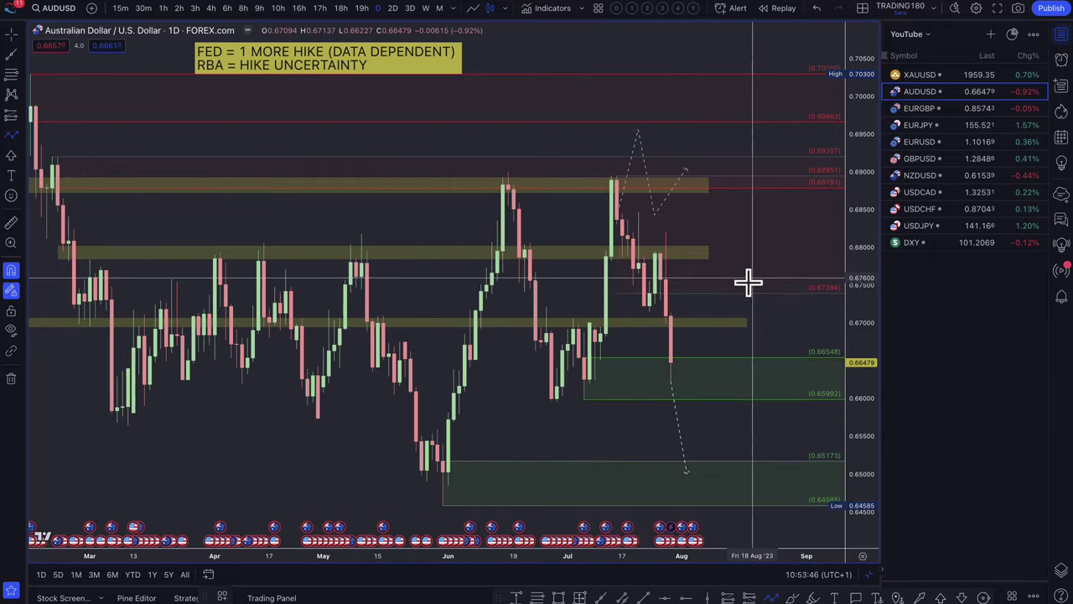
pyautogui.click(666, 361)
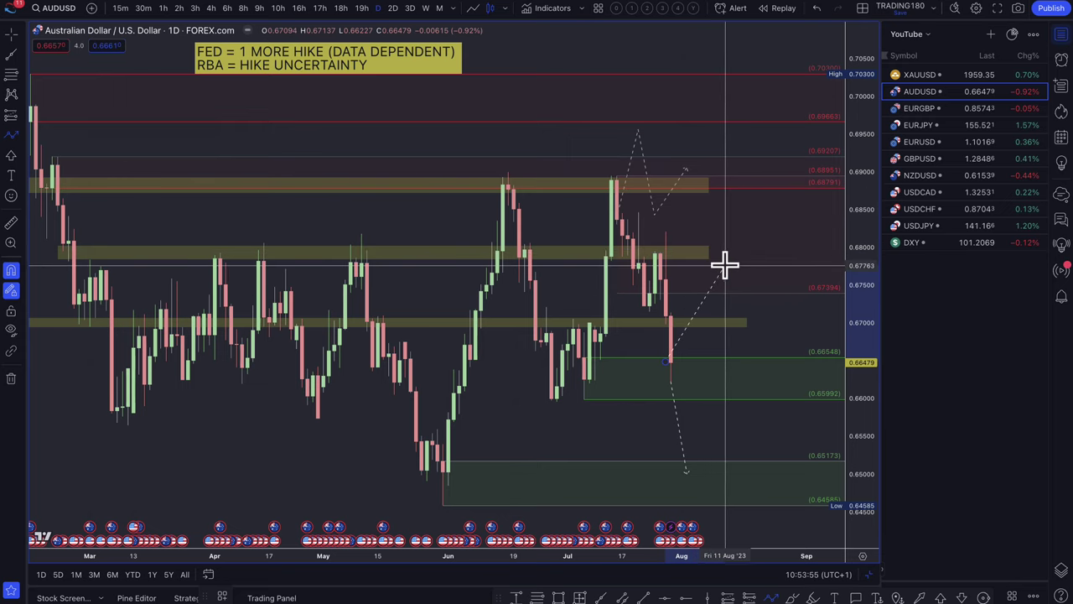
pyautogui.press('Escape')
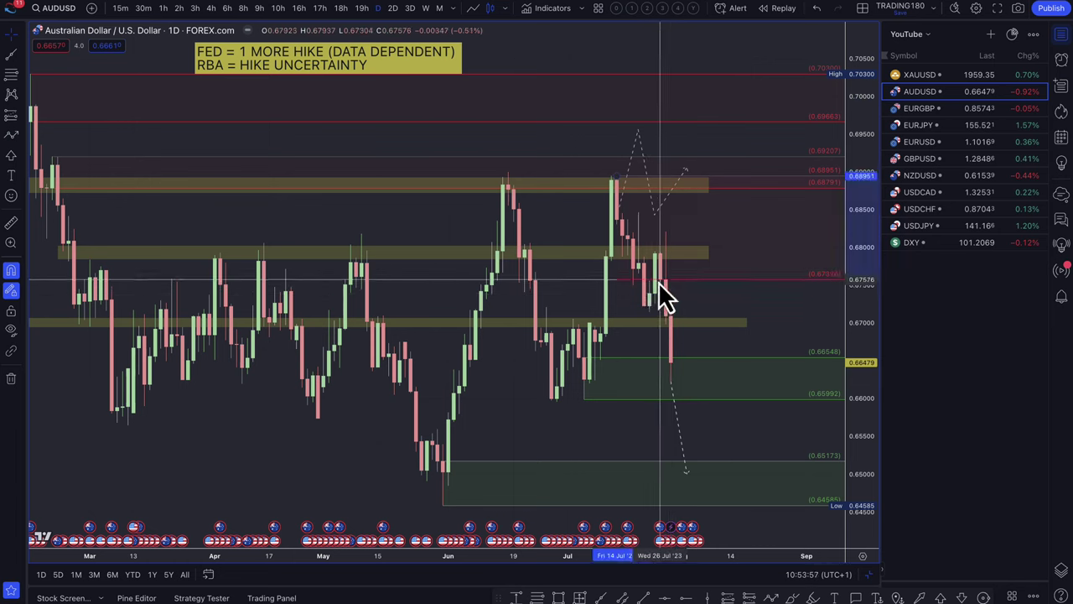
# Step: Set the lower edge of the AUDUSD supply zone from 14 July to 0.67576
pyautogui.click(665, 283)
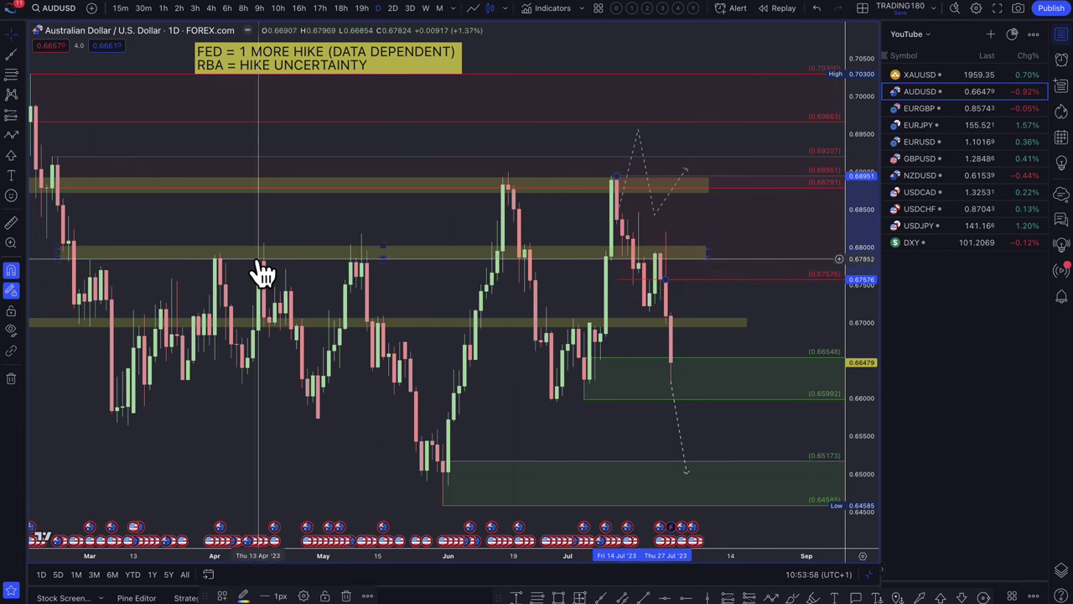
# Step: Draw a dashed AUDUSD projection from the latest close up to about 0.6794 on 8 August and down to about 0.6623
pyautogui.click(12, 136)
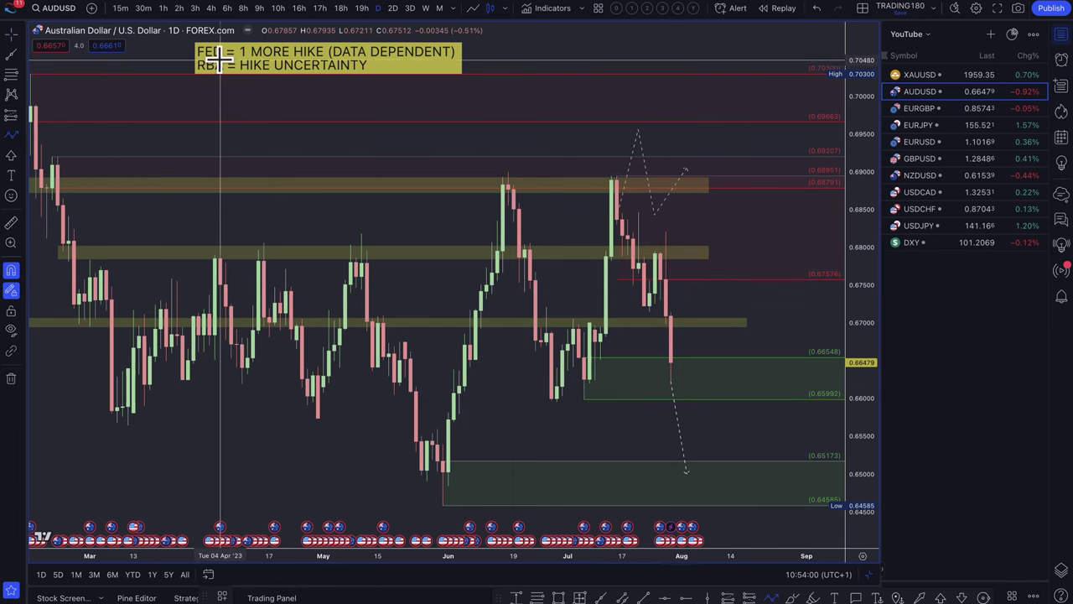
pyautogui.click(675, 359)
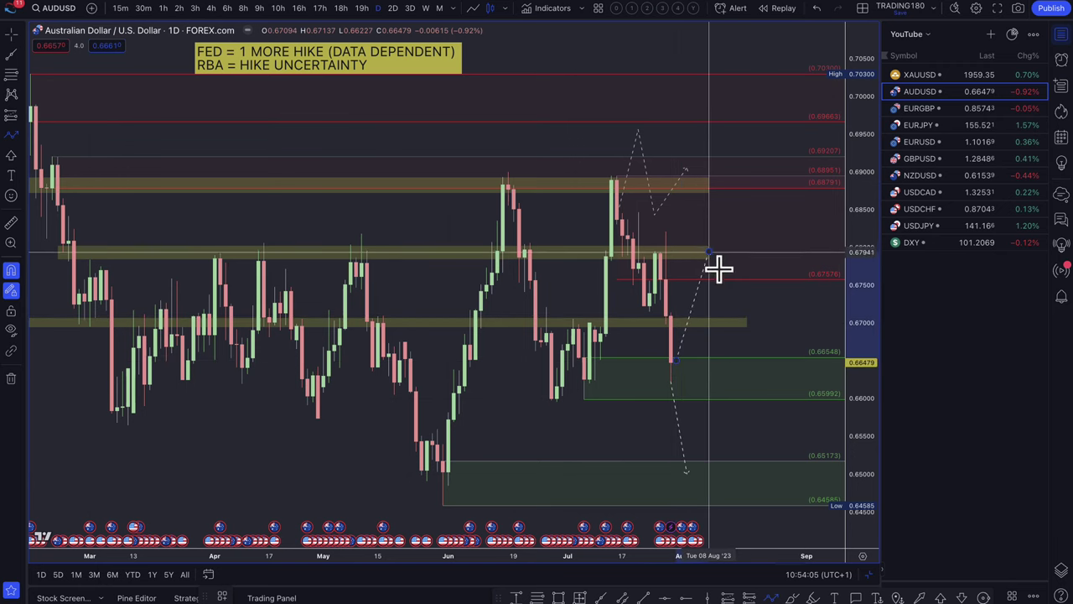
pyautogui.click(709, 252)
pyautogui.doubleClick(762, 377)
pyautogui.scroll(3, 763, 377)
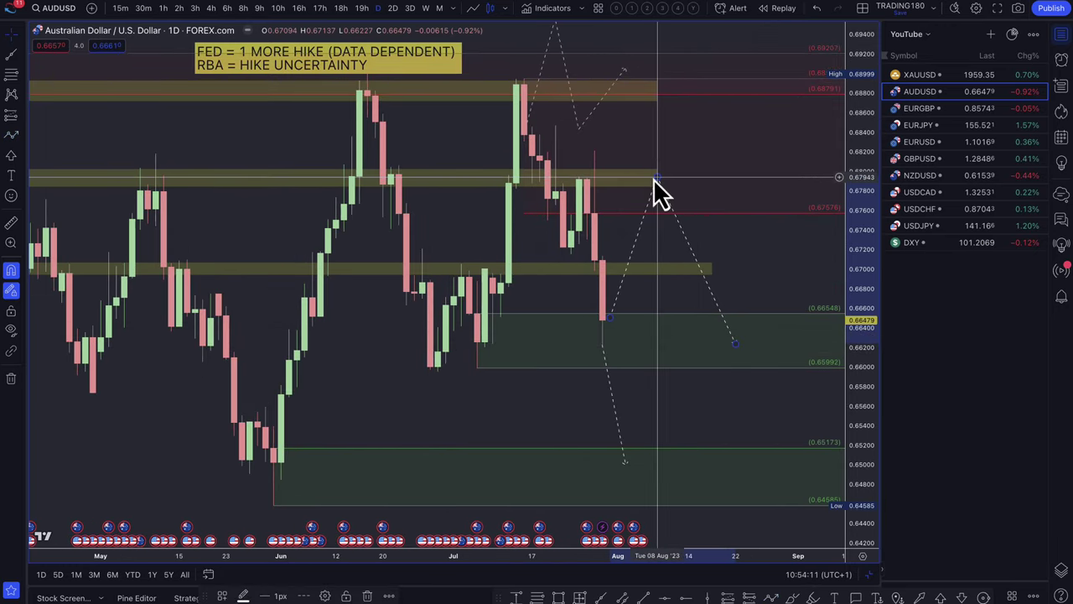
pyautogui.moveTo(655, 178); pyautogui.dragTo(650, 176)
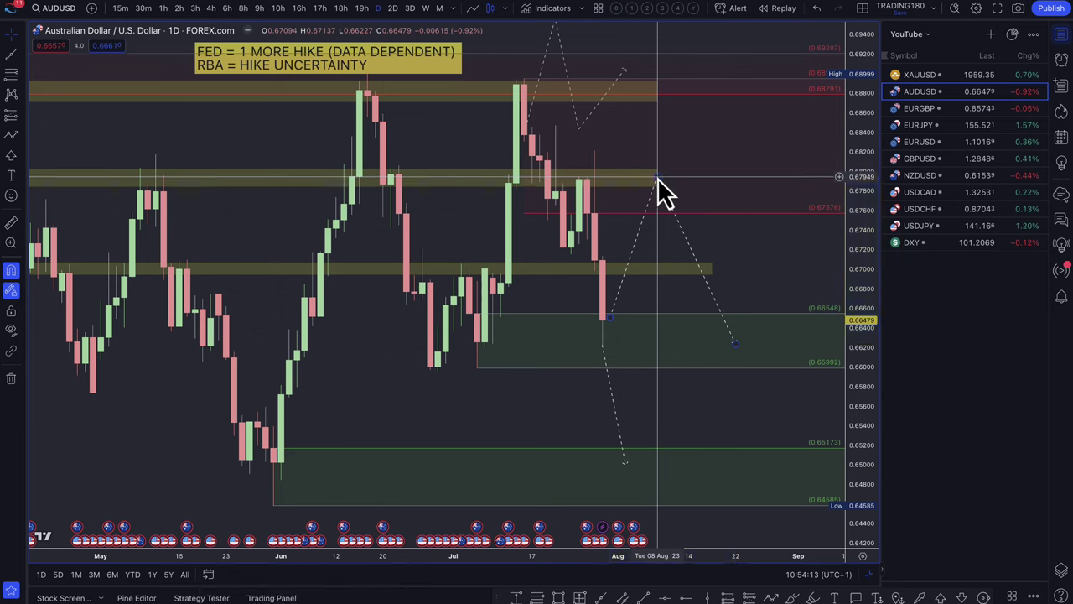
# Step: Deselect the AUDUSD projection and open the XAUUSD gold chart
pyautogui.click(660, 223)
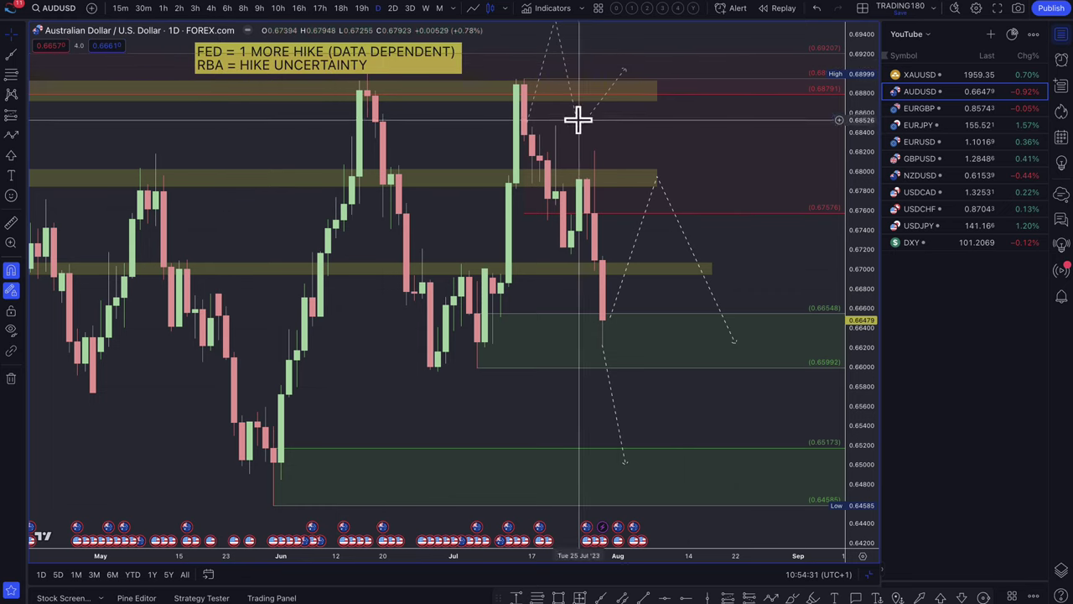
pyautogui.click(922, 75)
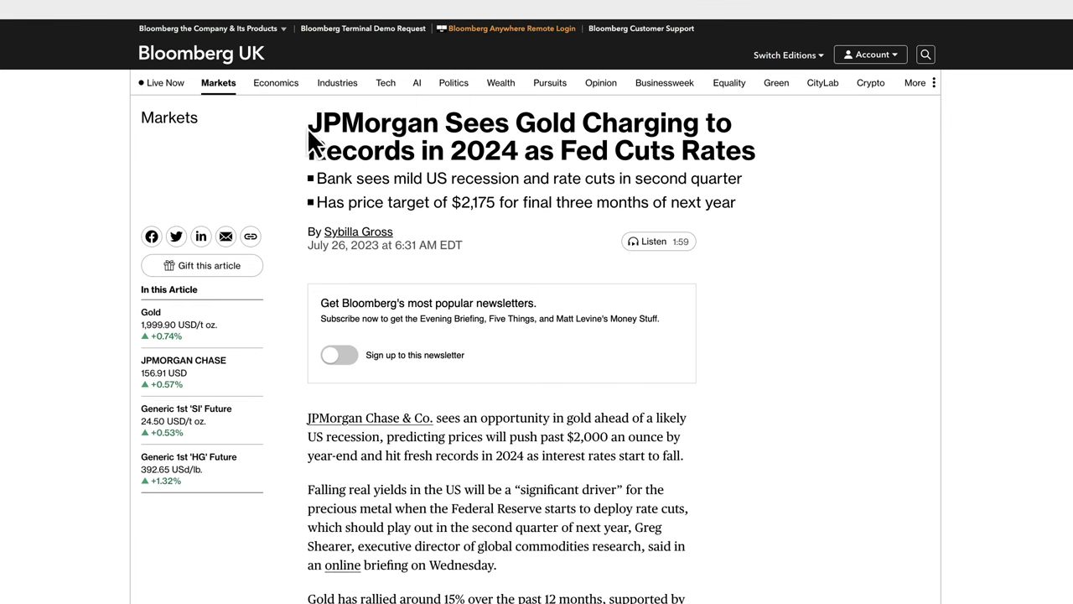
# Step: Highlight the headline and both summary points of the Bloomberg article on JPMorgan's gold forecast while reading them
pyautogui.moveTo(308, 131); pyautogui.dragTo(505, 124)
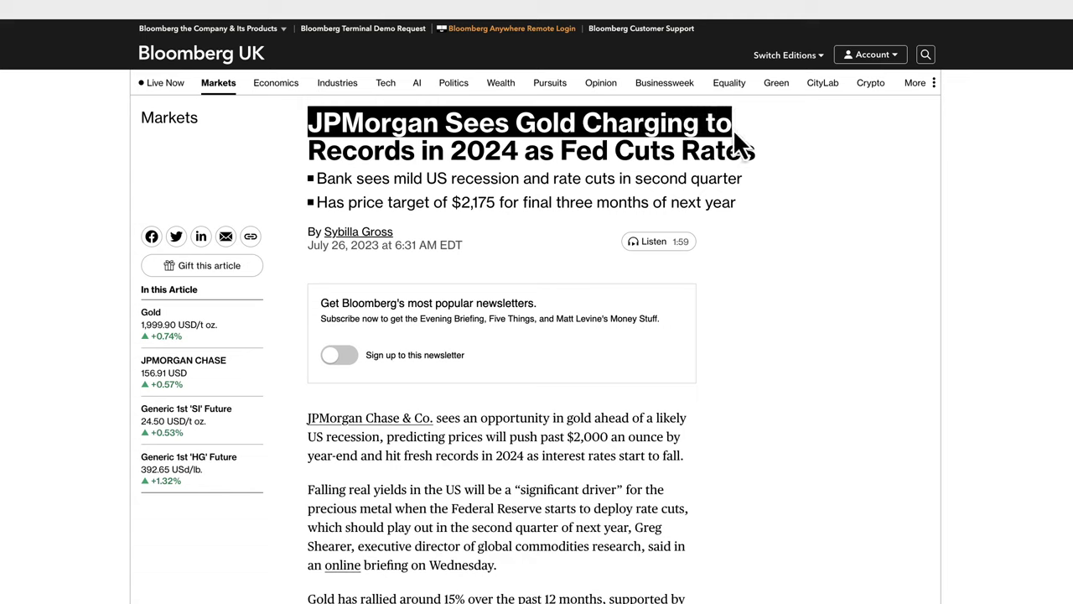
pyautogui.moveTo(738, 142); pyautogui.dragTo(431, 153)
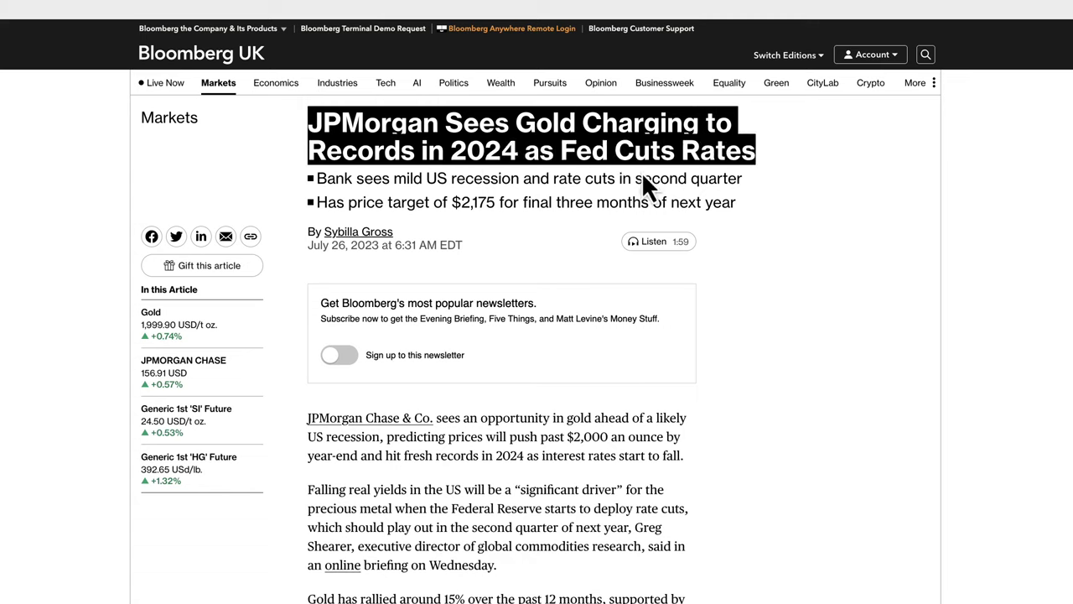
pyautogui.moveTo(320, 181); pyautogui.dragTo(461, 180)
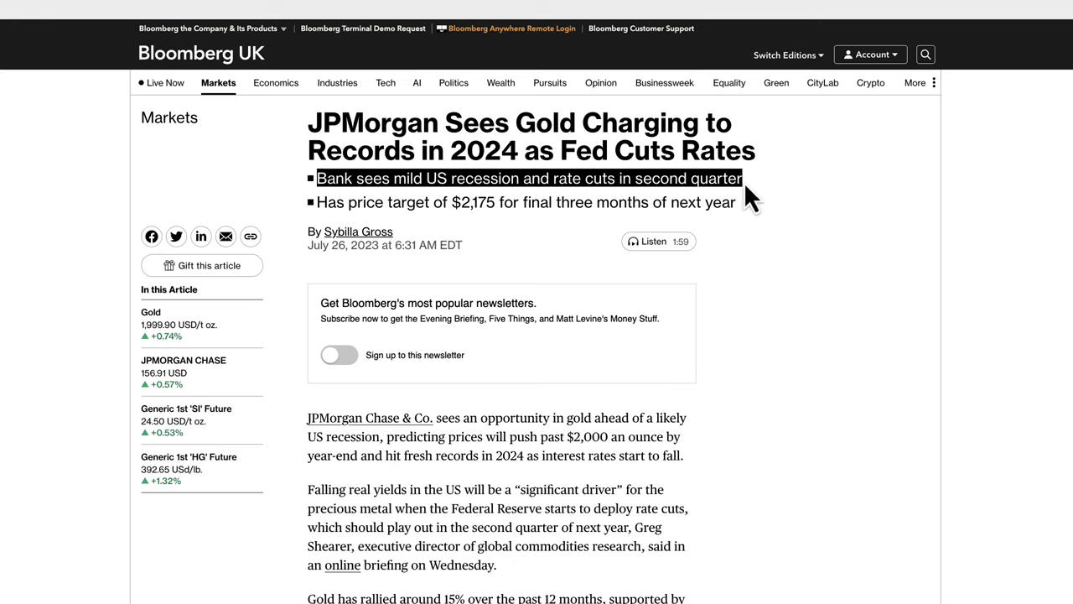
pyautogui.moveTo(749, 199); pyautogui.dragTo(462, 204)
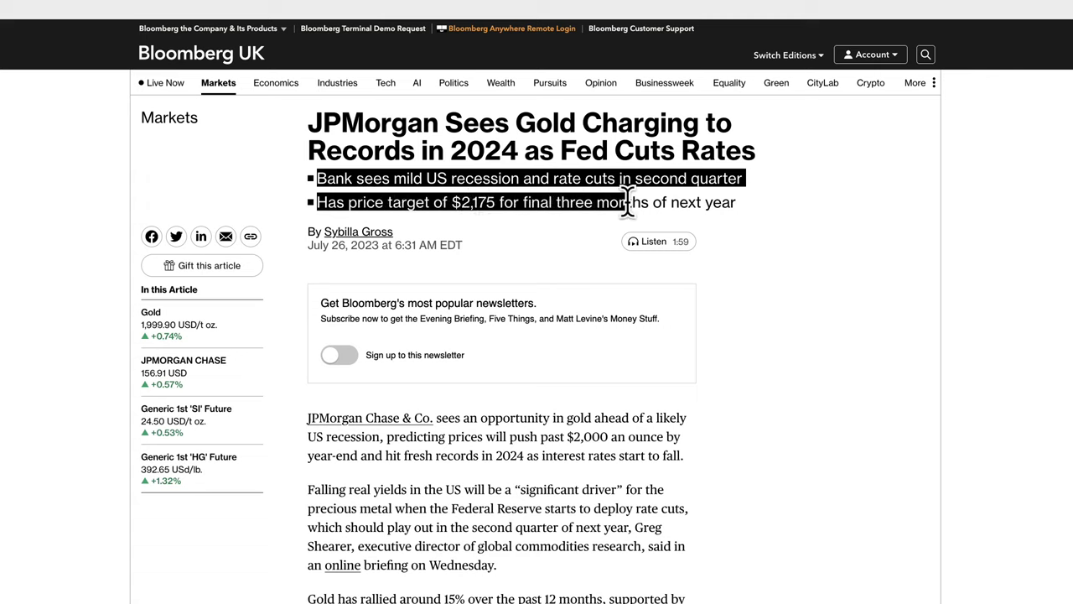
# Step: Highlight and read the article's opening paragraph on JPMorgan seeing an opportunity in gold ahead of a likely US recession
pyautogui.scroll(-3, 692, 318)
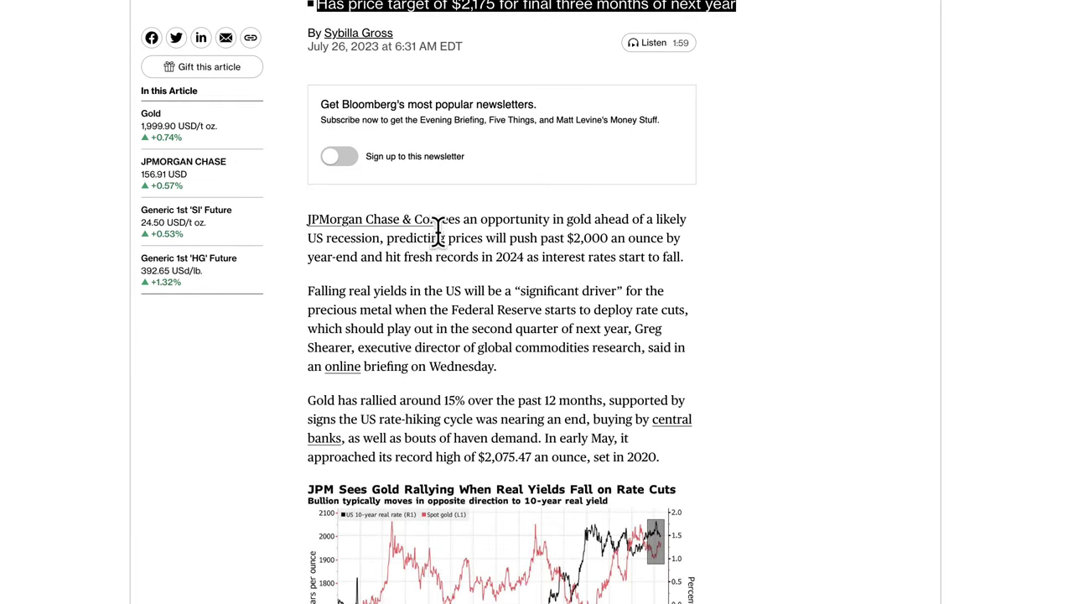
pyautogui.moveTo(439, 219); pyautogui.dragTo(575, 217)
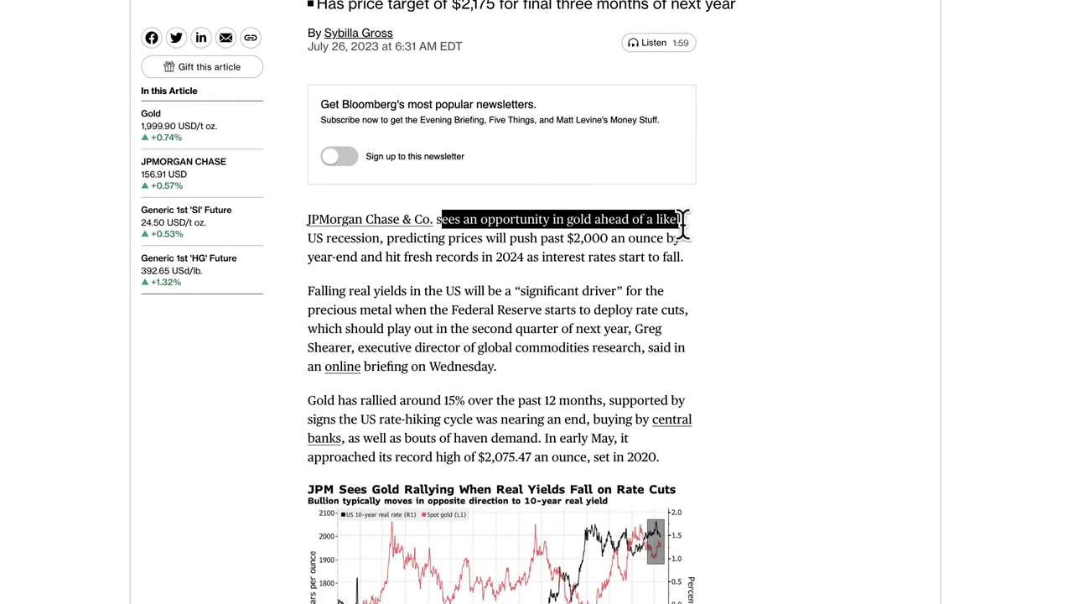
pyautogui.moveTo(683, 223); pyautogui.dragTo(490, 256)
pyautogui.moveTo(395, 247); pyautogui.dragTo(466, 243)
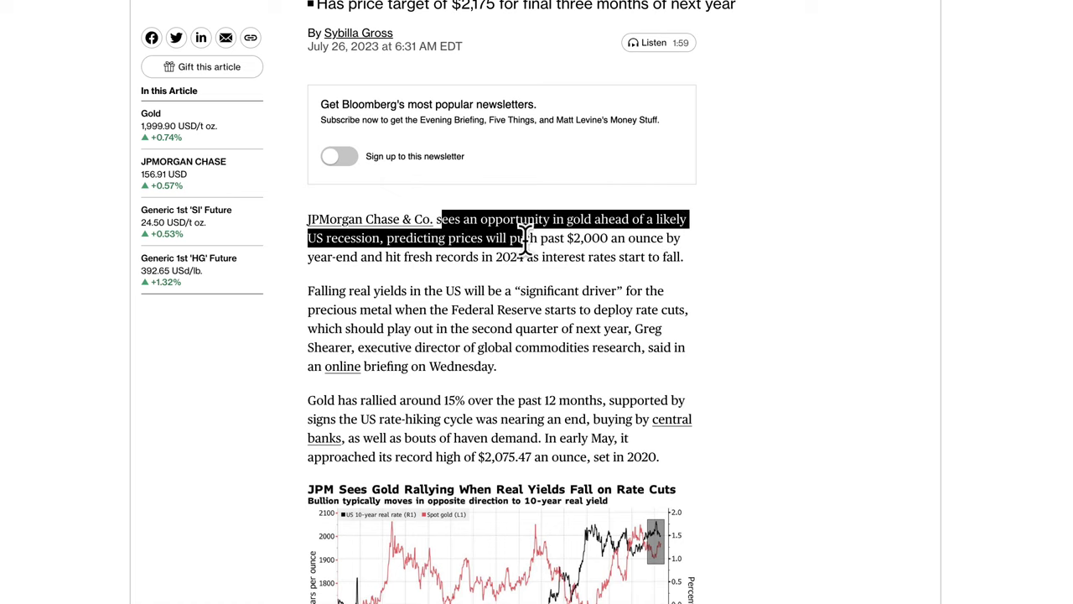
pyautogui.moveTo(590, 239); pyautogui.dragTo(664, 257)
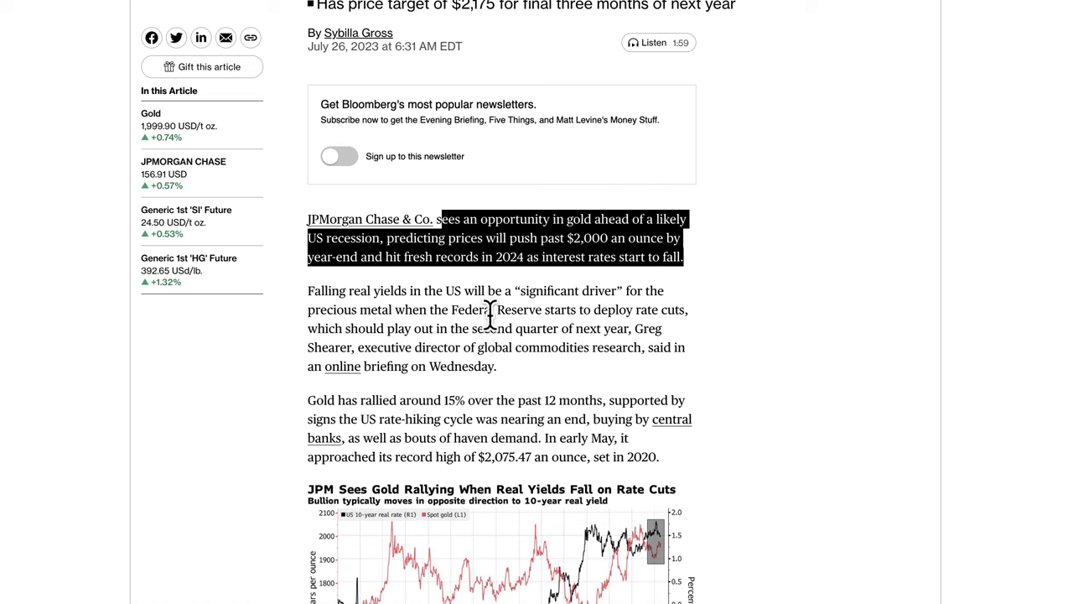
# Step: Highlight and read the article's second paragraph on falling US real yields and Federal Reserve rate cuts
pyautogui.moveTo(308, 294); pyautogui.dragTo(368, 294)
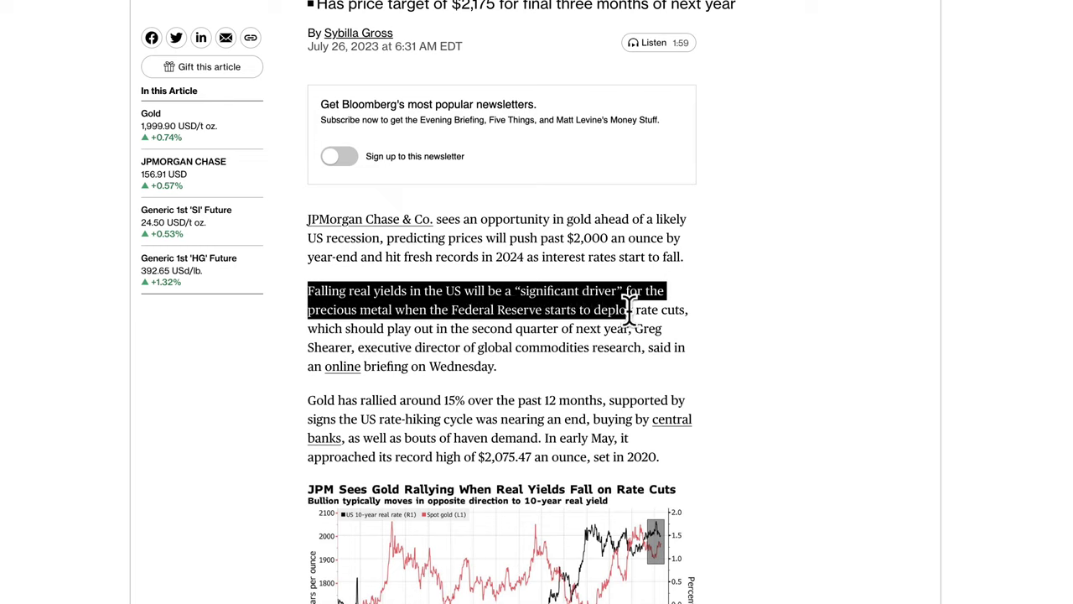
pyautogui.moveTo(687, 309); pyautogui.dragTo(514, 327)
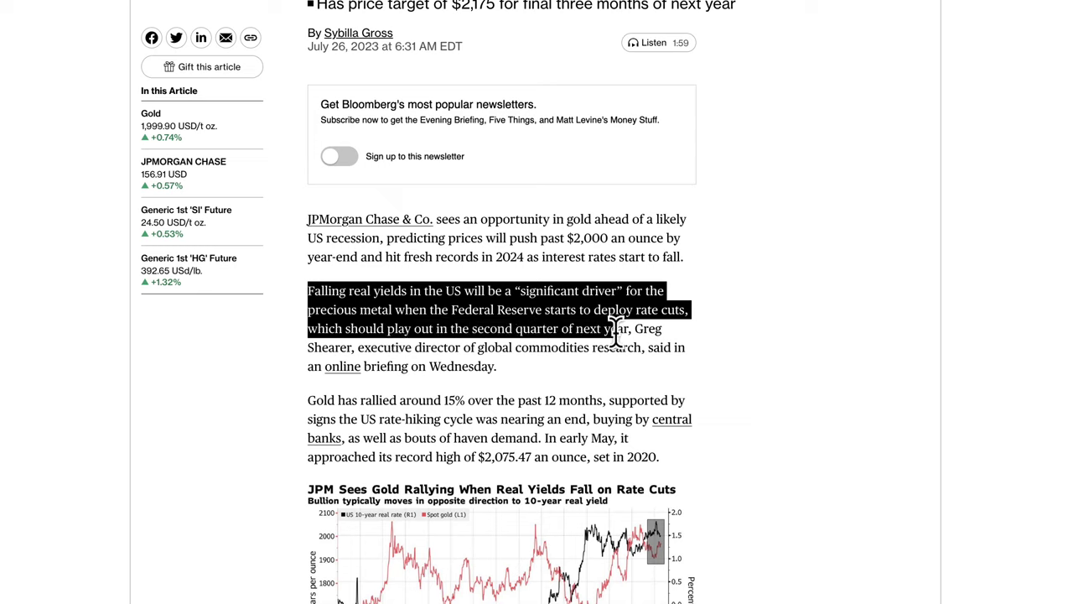
pyautogui.moveTo(675, 338); pyautogui.dragTo(469, 345)
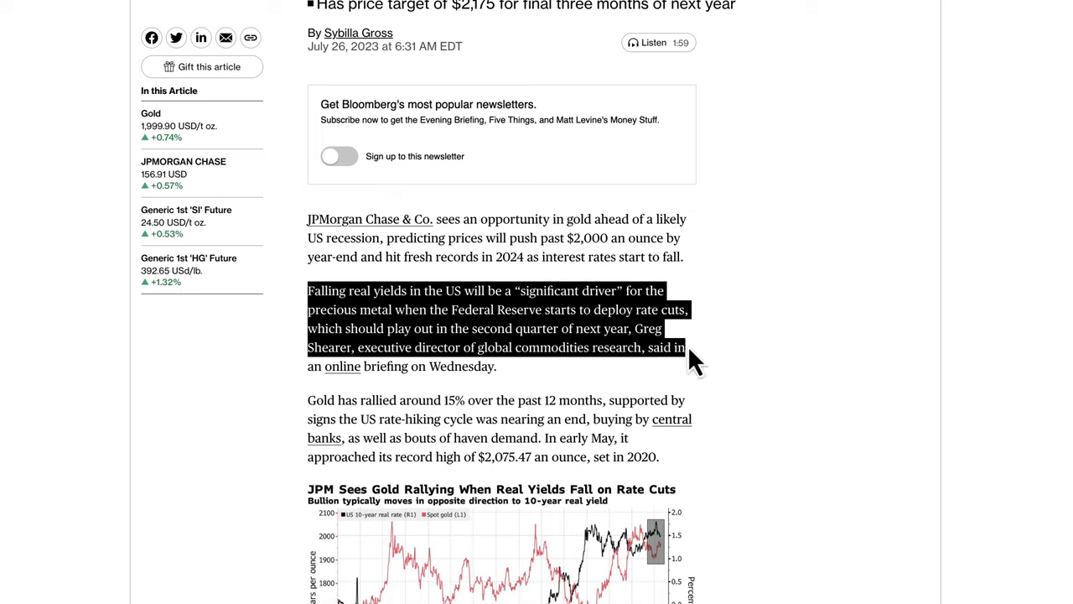
pyautogui.moveTo(692, 361); pyautogui.dragTo(582, 379)
pyautogui.moveTo(370, 363); pyautogui.dragTo(462, 365)
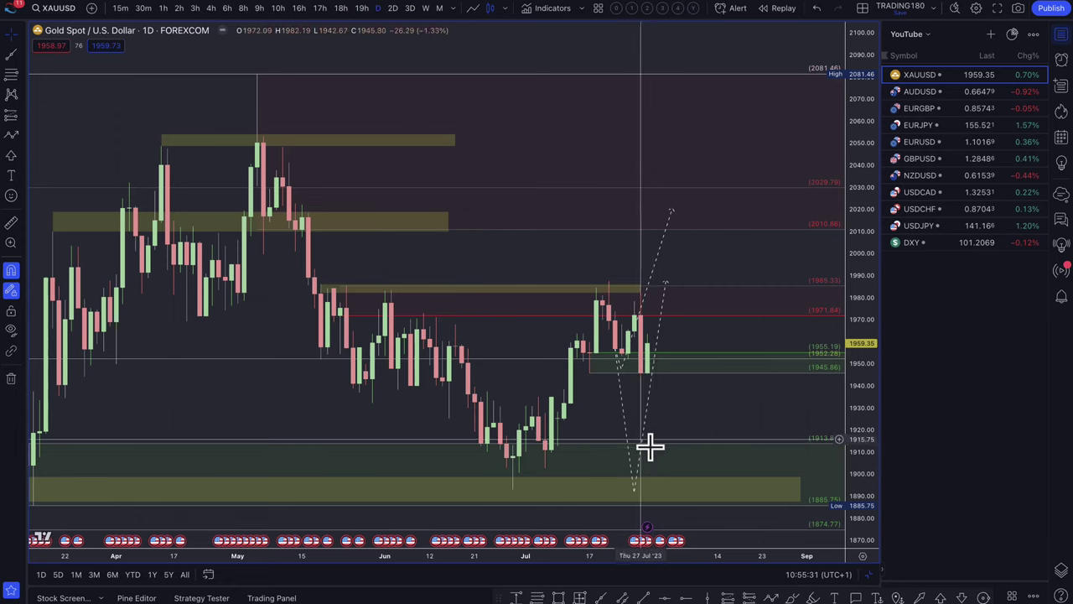
# Step: Shift the V-shaped dashed XAUUSD projection forward in time and anchor its start at the 28 July close, about 1959
pyautogui.scroll(-5, 650, 447)
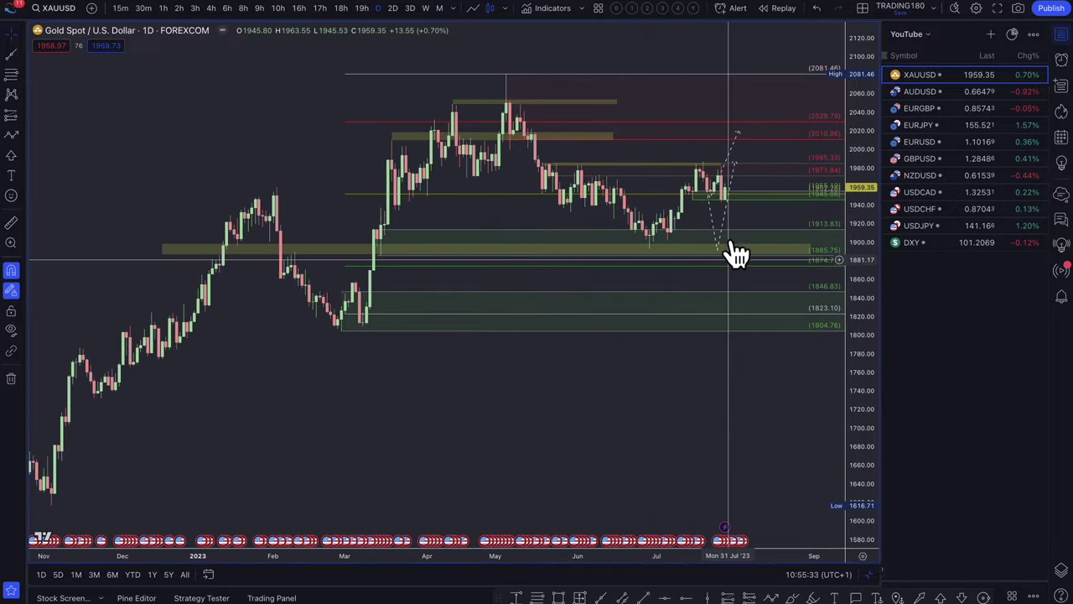
pyautogui.click(725, 214)
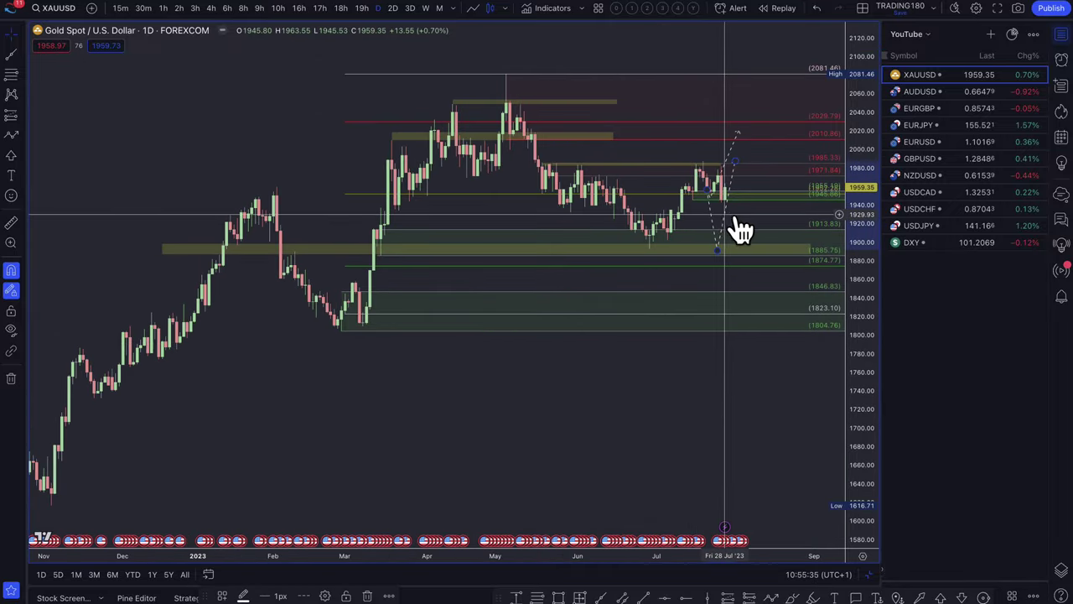
pyautogui.moveTo(724, 214); pyautogui.dragTo(766, 219)
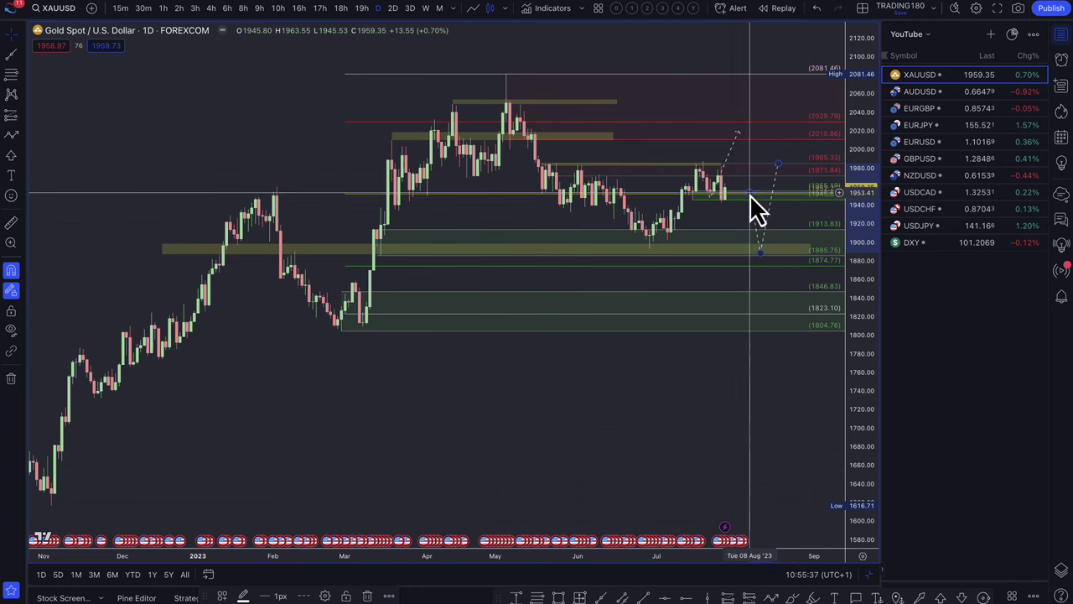
pyautogui.scroll(5, 726, 210)
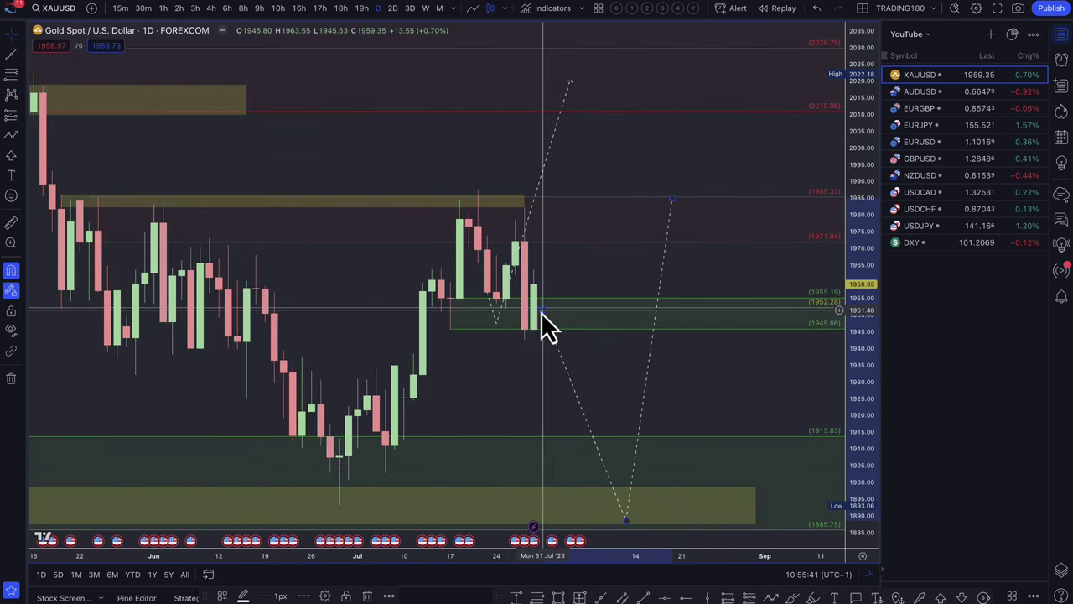
pyautogui.moveTo(541, 311); pyautogui.dragTo(535, 285)
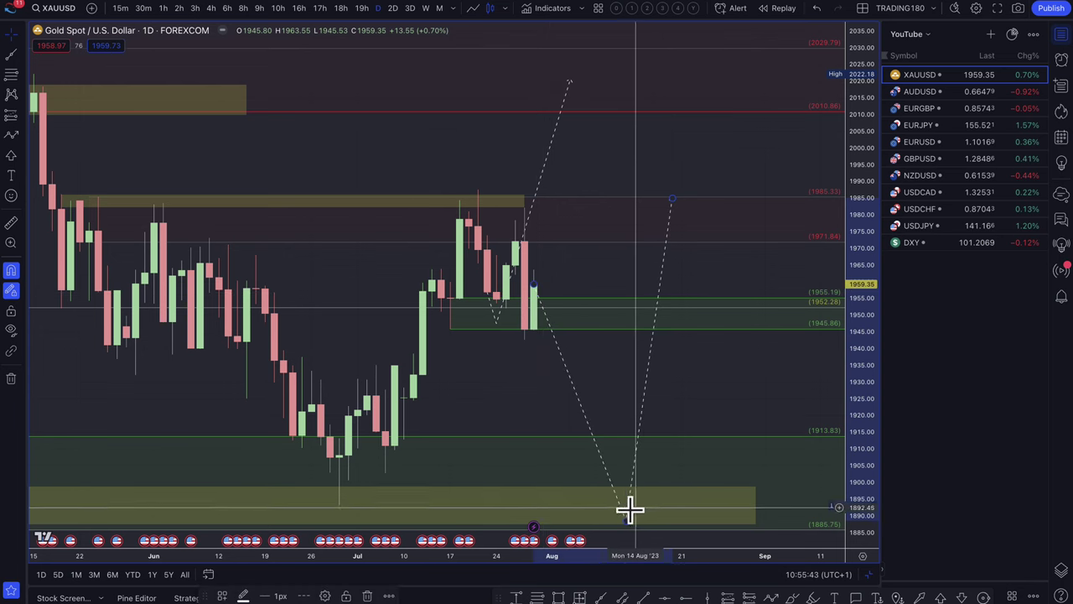
# Step: Lower the turning point of the V-shaped gold projection to about 1826, inside the demand zone between 1846.83 and 1804.76
pyautogui.scroll(-2, 607, 512)
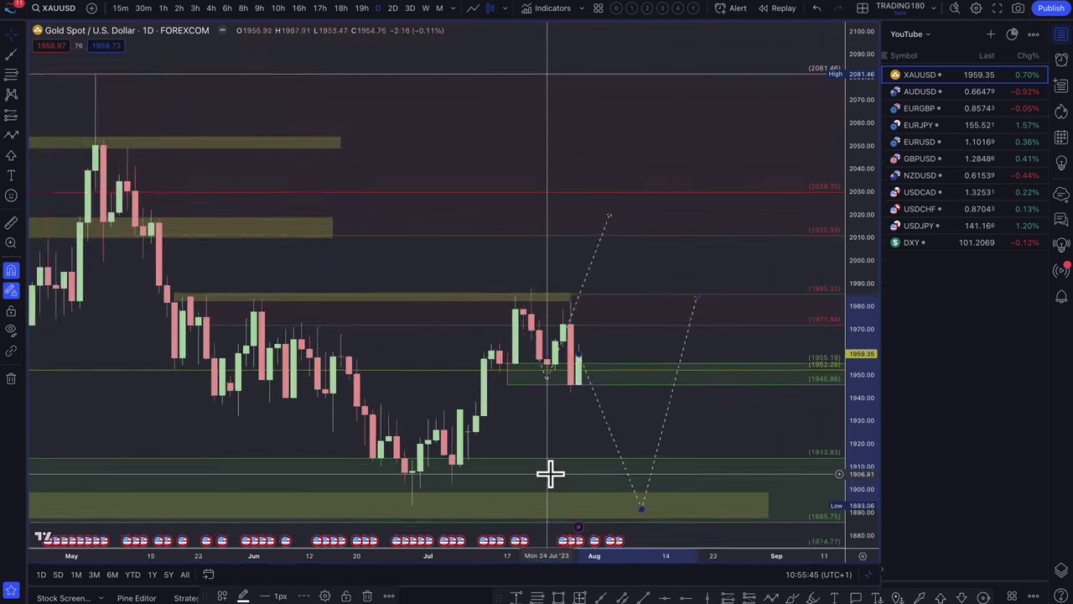
pyautogui.scroll(-2, 550, 475)
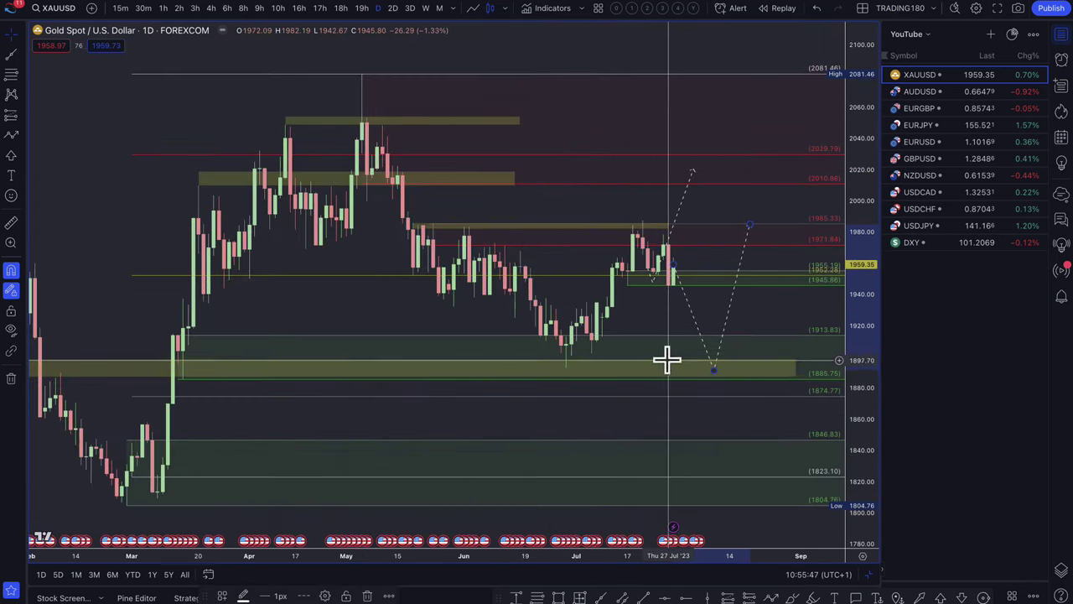
pyautogui.click(696, 362)
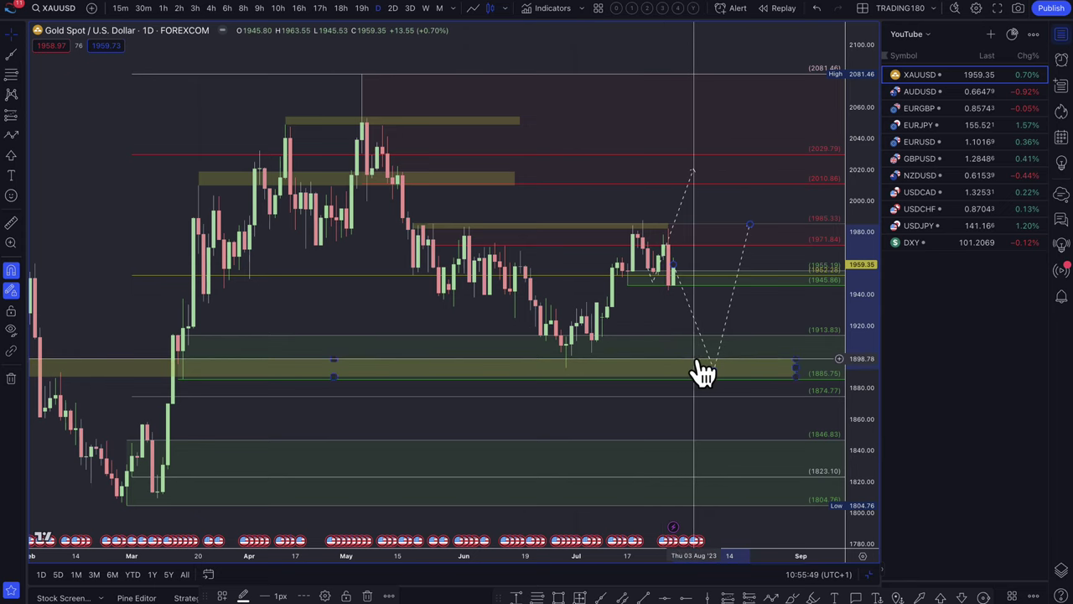
pyautogui.click(713, 371)
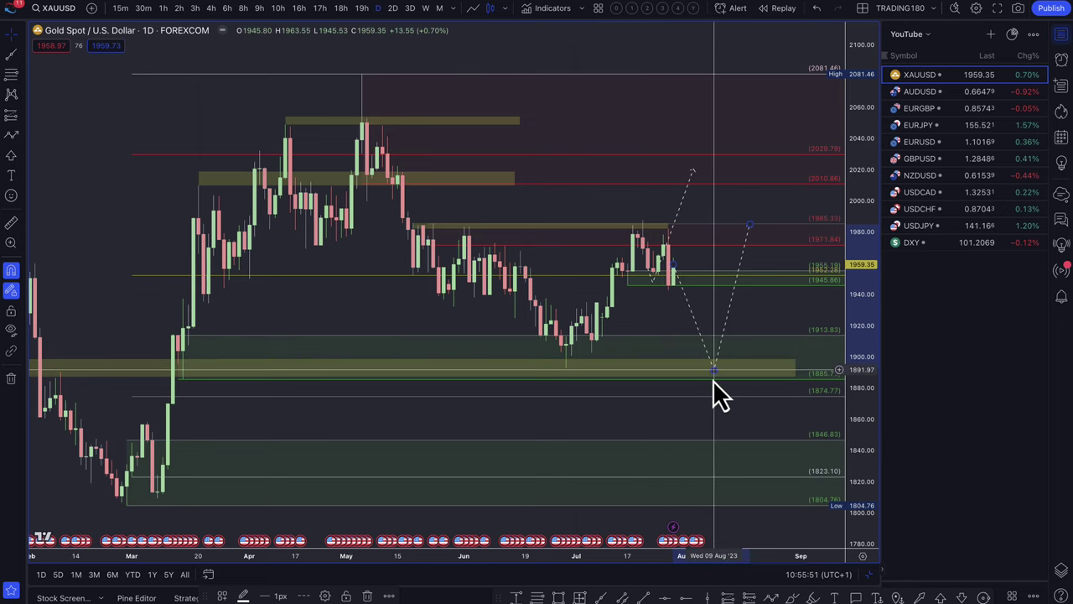
pyautogui.moveTo(713, 381); pyautogui.dragTo(712, 475)
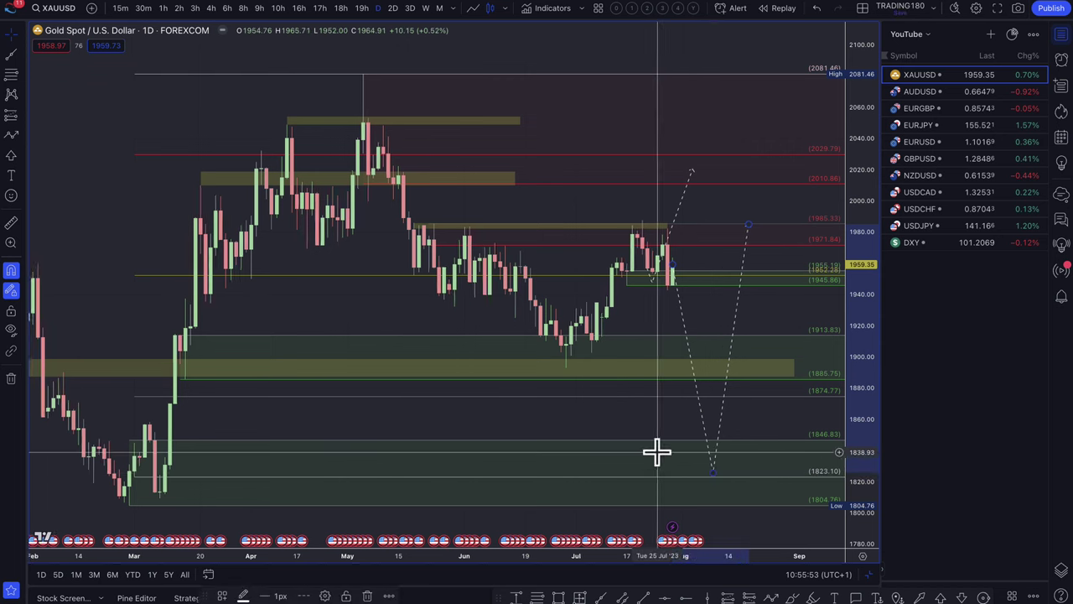
# Step: Extend the end of the V-shaped gold projection above the 2081.46 high, to about 2094 in late November
pyautogui.scroll(-1, 657, 453)
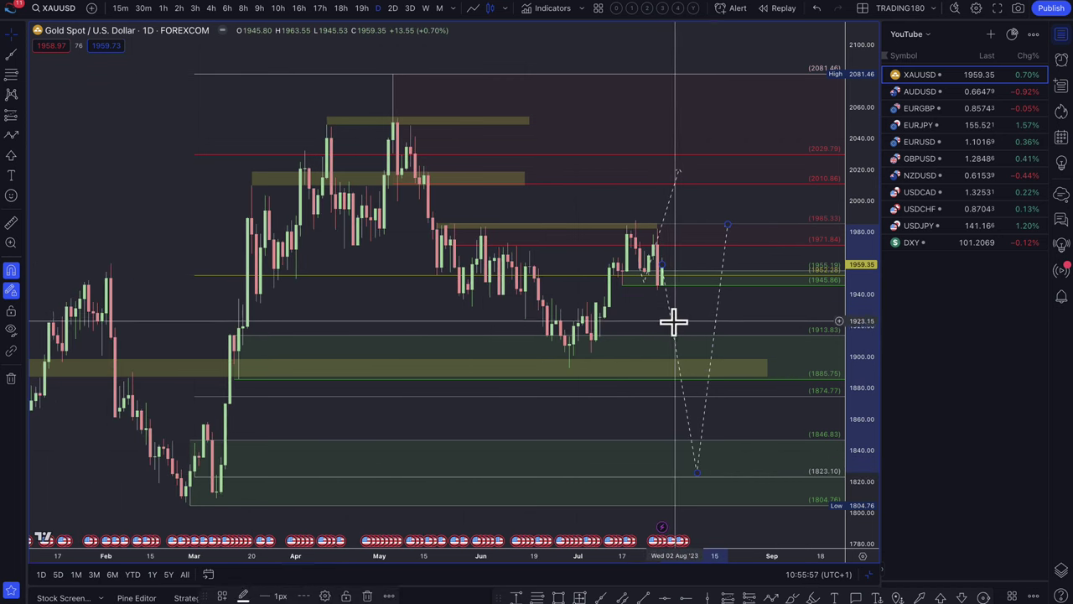
pyautogui.scroll(-1, 725, 318)
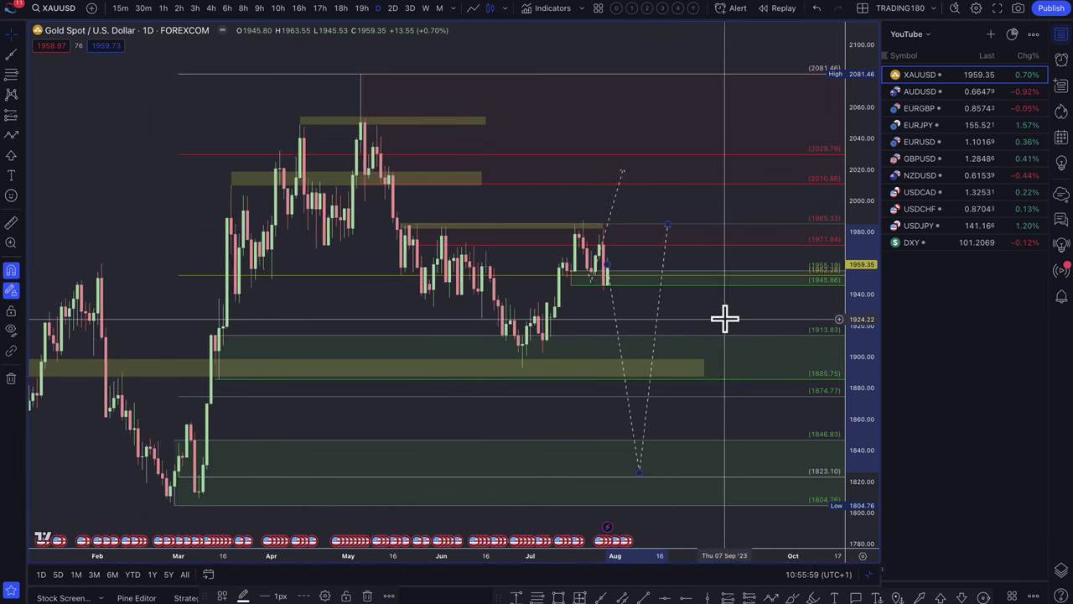
pyautogui.scroll(-2, 725, 319)
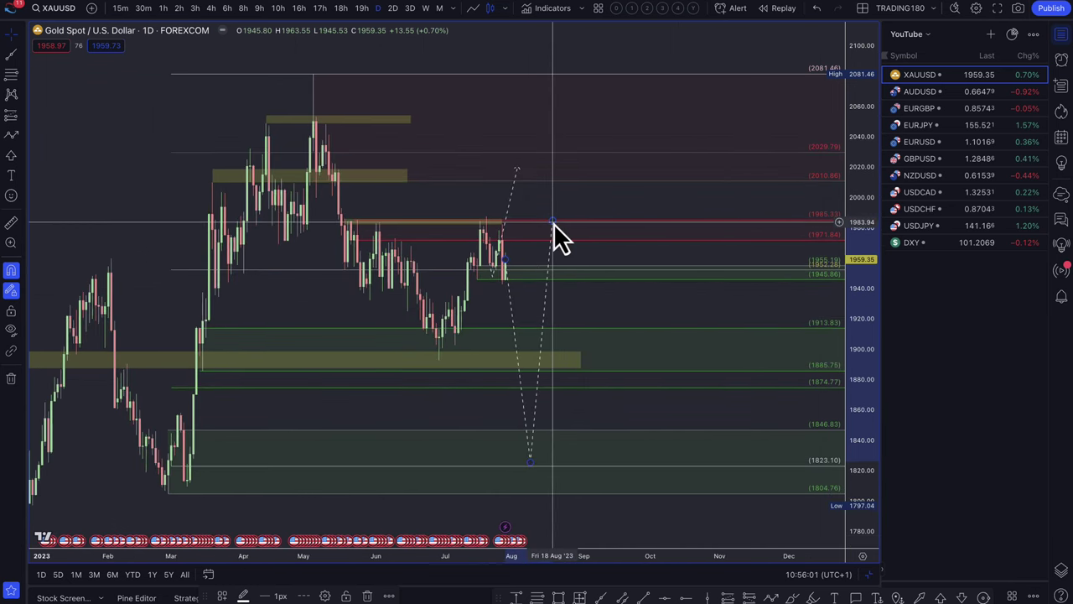
pyautogui.moveTo(554, 223)
pyautogui.mouseDown()
pyautogui.moveTo(660, 93)
pyautogui.moveTo(682, 43)
pyautogui.moveTo(772, 55)
pyautogui.mouseUp()
# Step: Move the turning point of the V-shaped gold projection out to September at about 1820
pyautogui.scroll(-3, 726, 223)
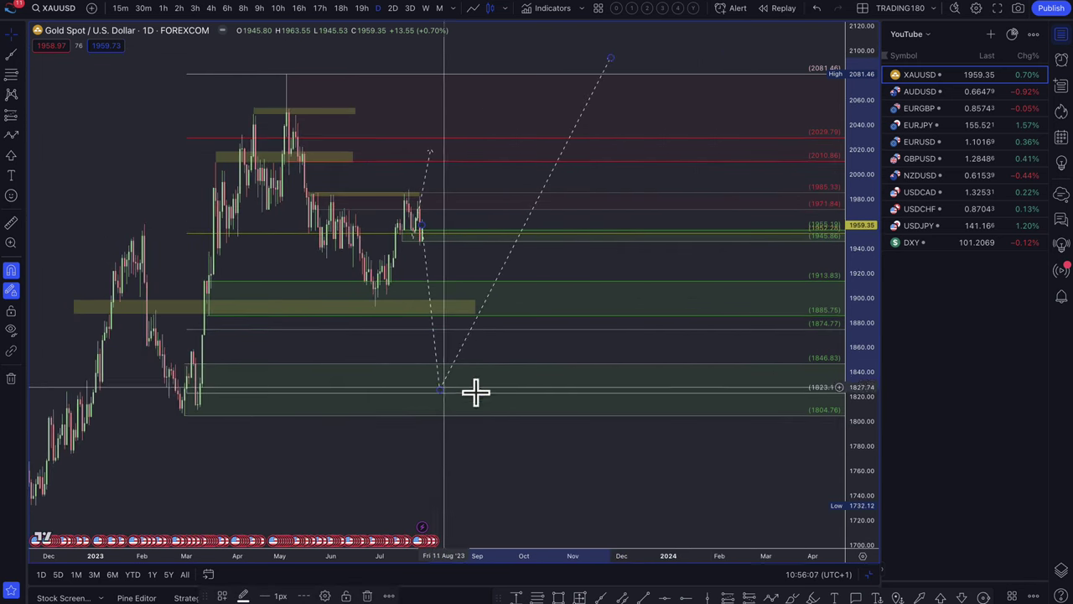
pyautogui.scroll(-2, 709, 390)
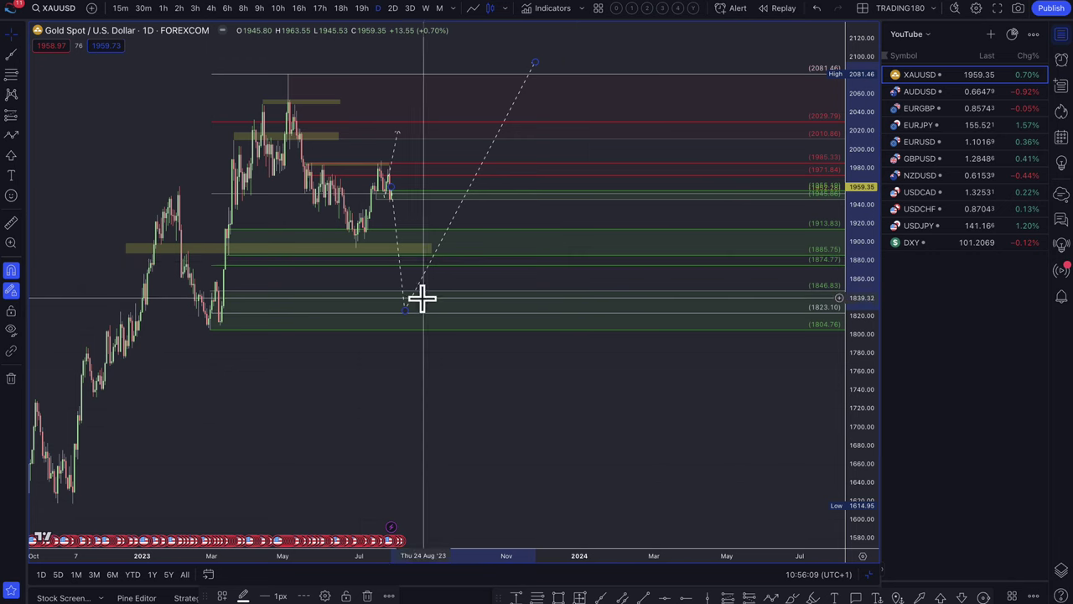
pyautogui.moveTo(404, 311); pyautogui.dragTo(458, 318)
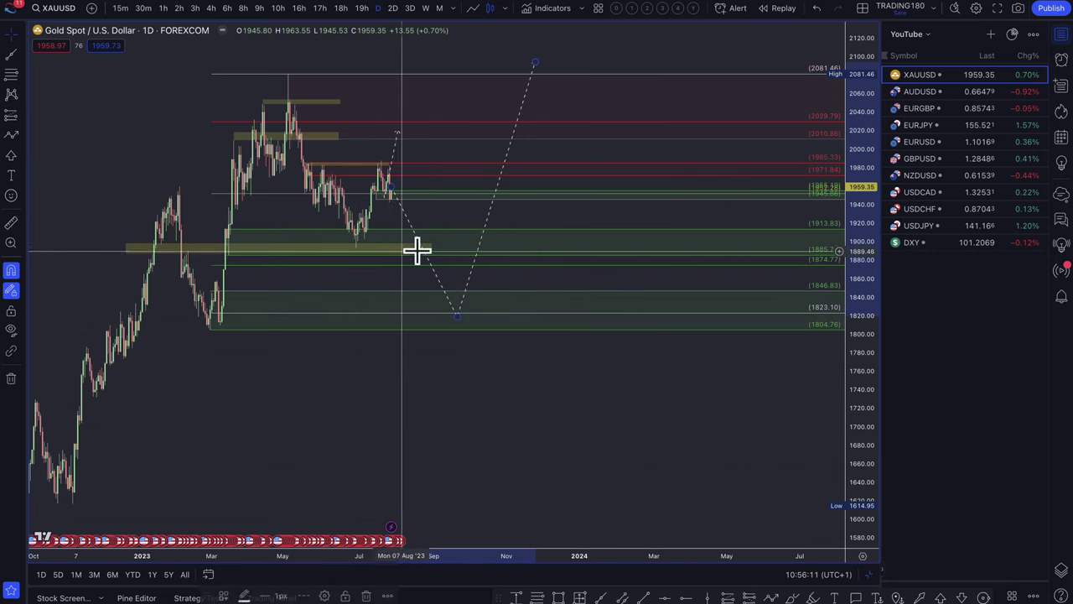
# Step: Delete the shorter dashed gold projection that rises to about 2020
pyautogui.scroll(2, 419, 240)
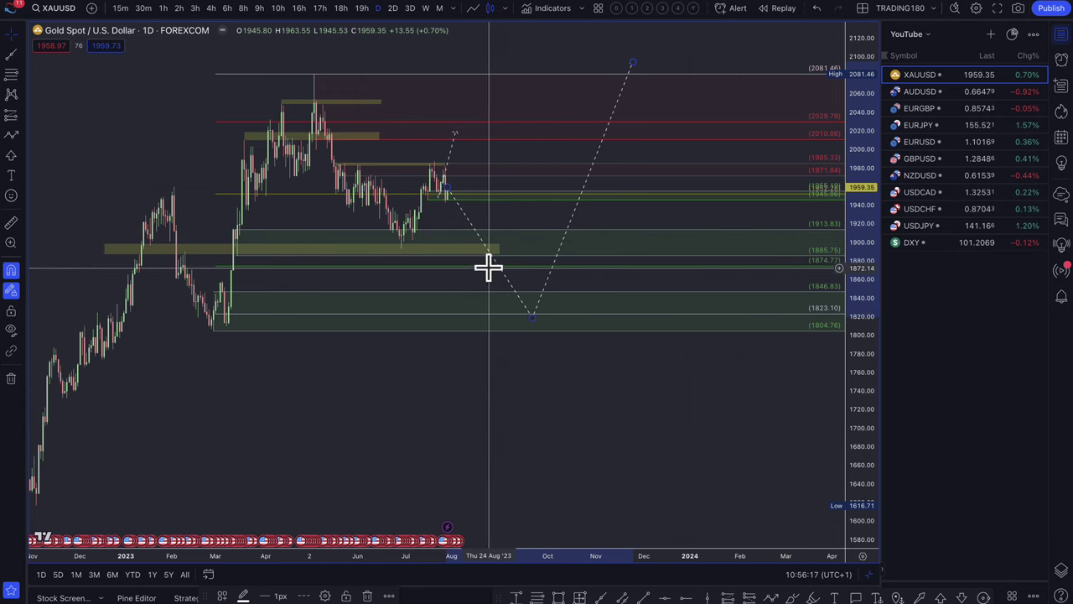
pyautogui.scroll(3, 570, 288)
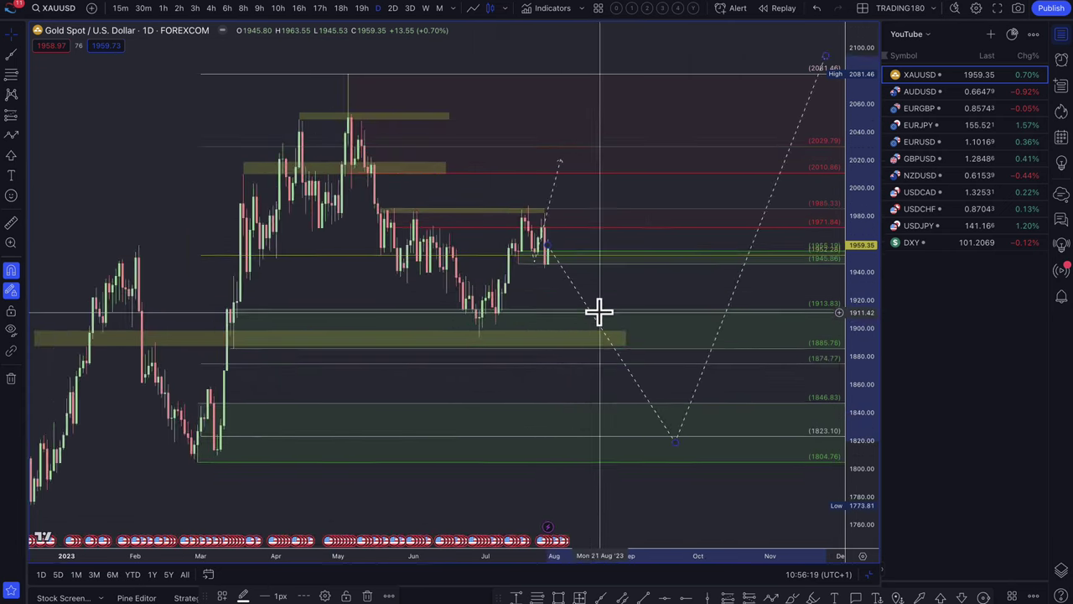
pyautogui.scroll(2, 541, 227)
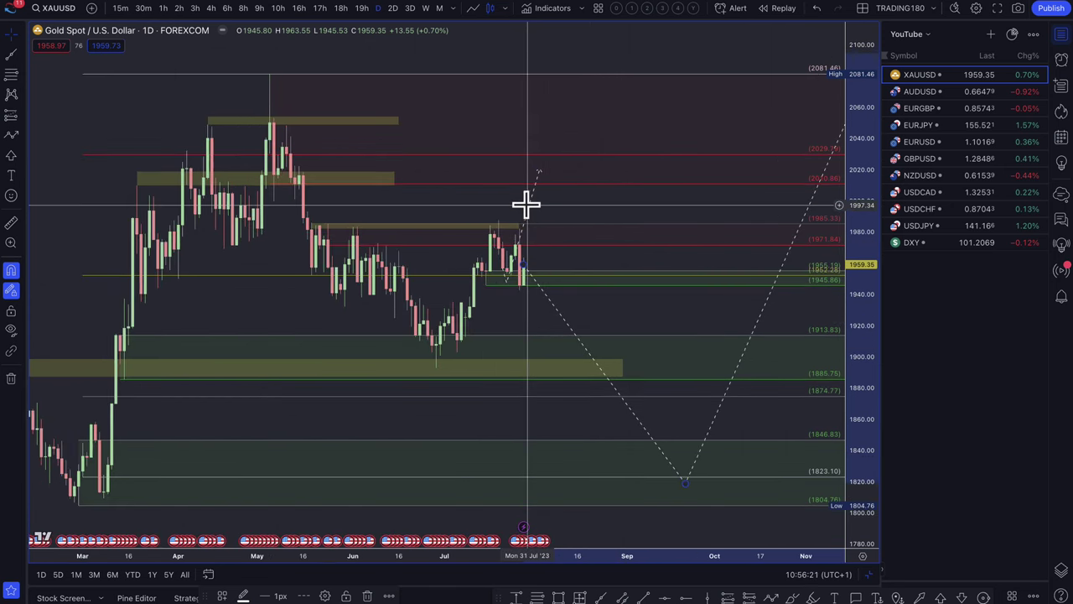
pyautogui.moveTo(535, 219)
pyautogui.mouseDown()
pyautogui.moveTo(528, 209)
pyautogui.moveTo(540, 232)
pyautogui.moveTo(523, 249)
pyautogui.moveTo(530, 283)
pyautogui.mouseUp()
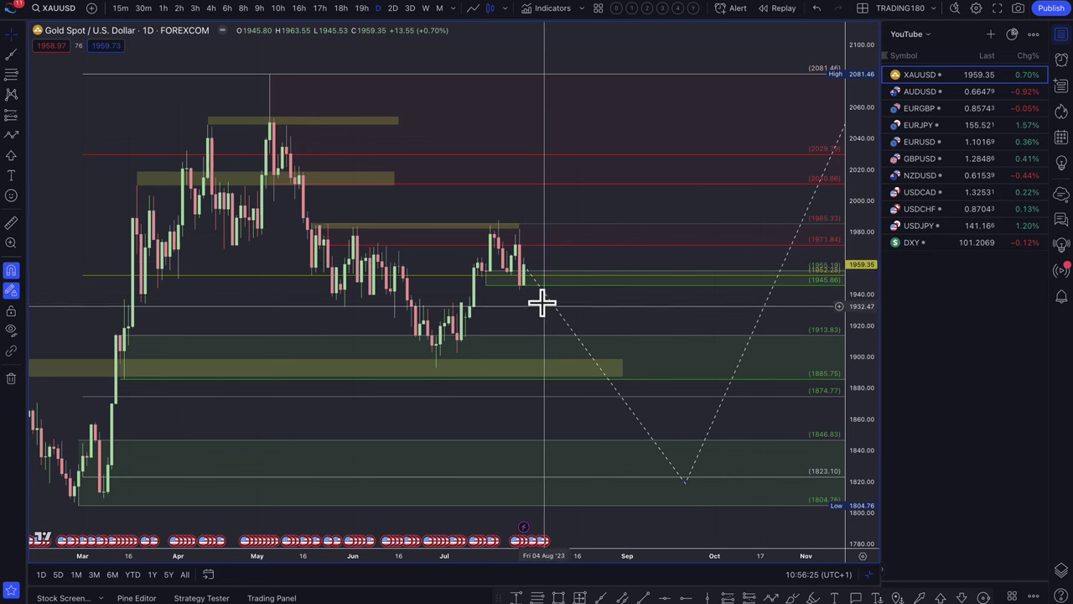
pyautogui.scroll(3, 541, 268)
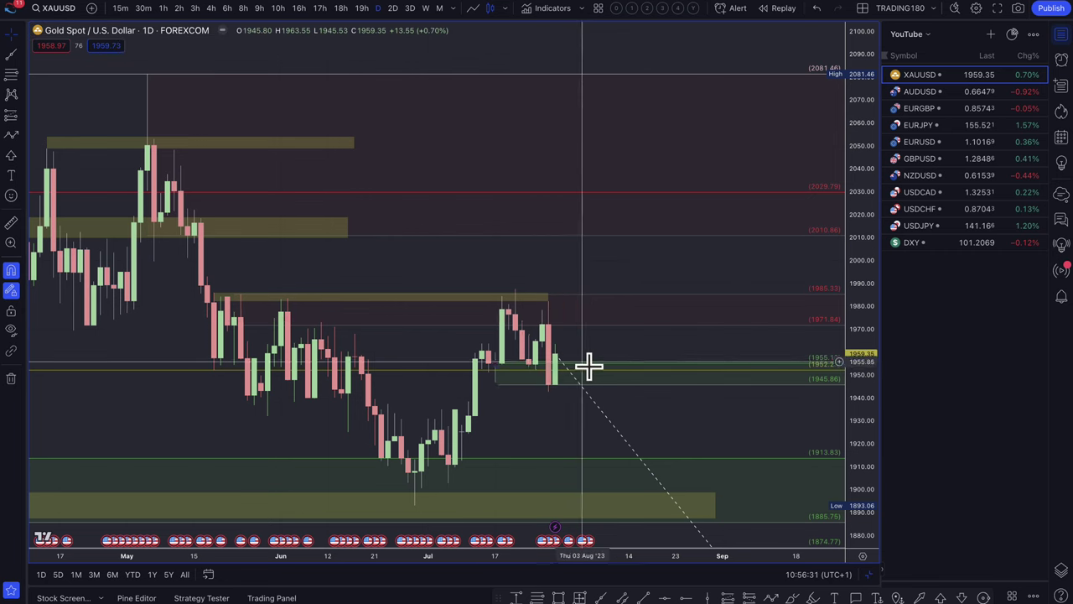
# Step: Move the turning point of the V-shaped gold projection up to about 1893 in August, inside the yellow zone above 1885.75
pyautogui.scroll(-2, 592, 378)
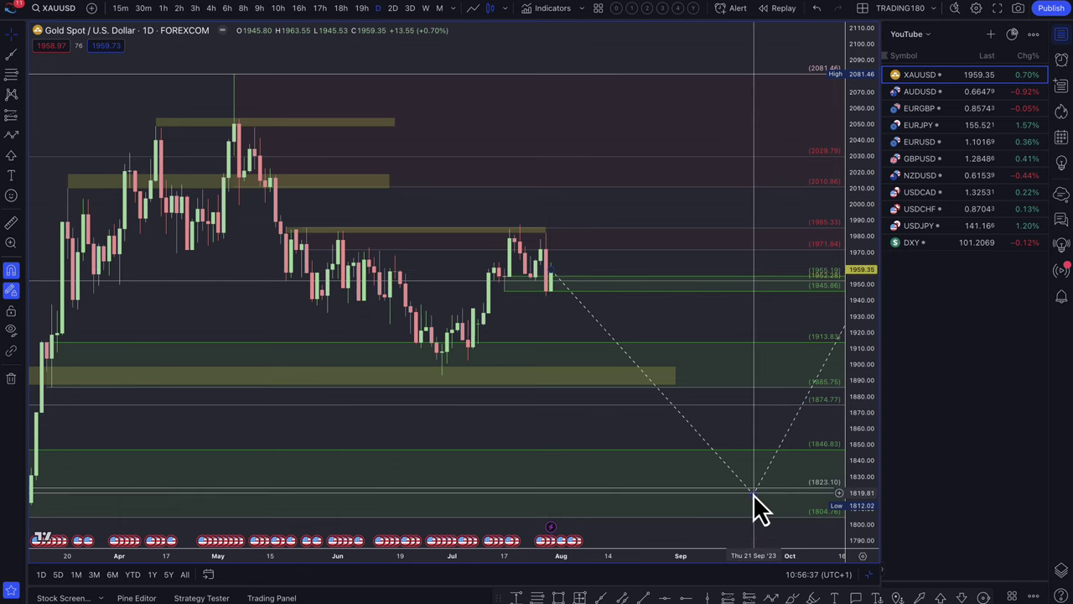
pyautogui.moveTo(753, 494); pyautogui.dragTo(593, 382)
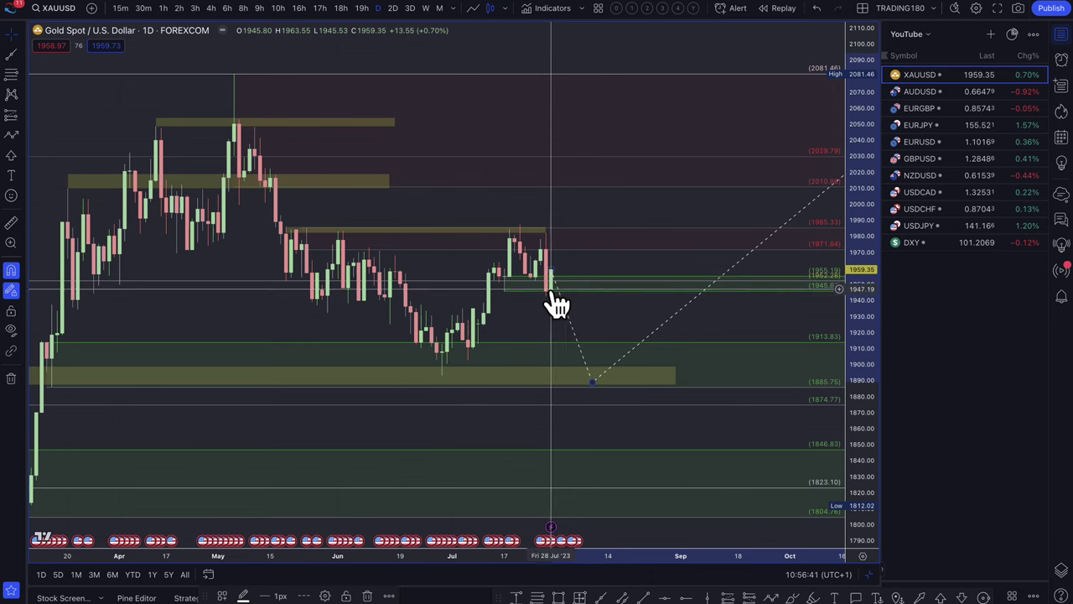
pyautogui.scroll(-3, 596, 381)
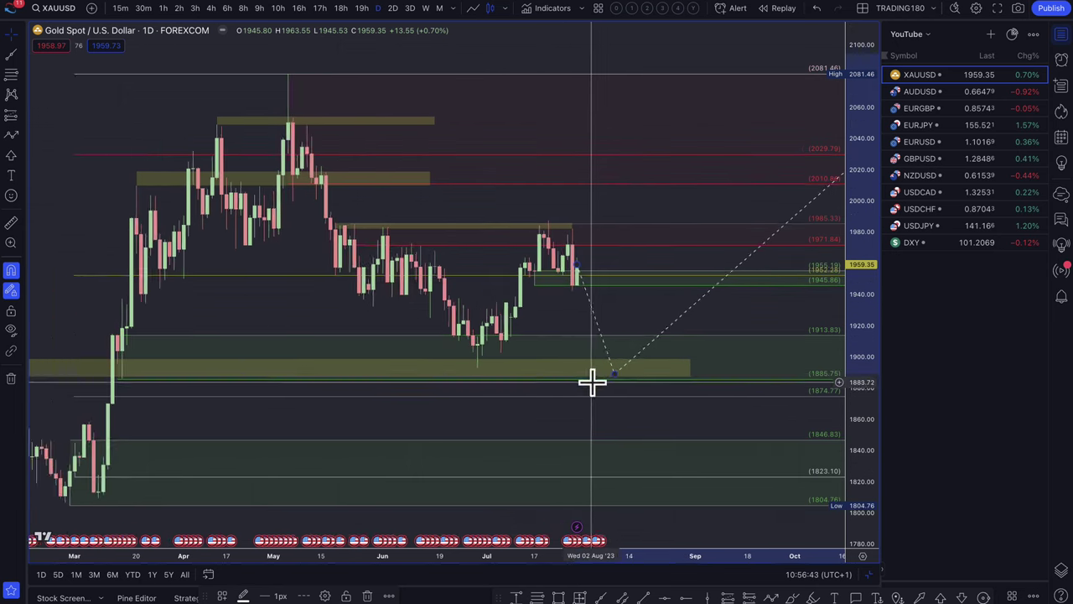
pyautogui.moveTo(632, 372)
pyautogui.mouseDown()
pyautogui.moveTo(636, 383)
pyautogui.moveTo(603, 249)
pyautogui.moveTo(604, 263)
pyautogui.moveTo(629, 229)
pyautogui.moveTo(634, 367)
pyautogui.mouseUp()
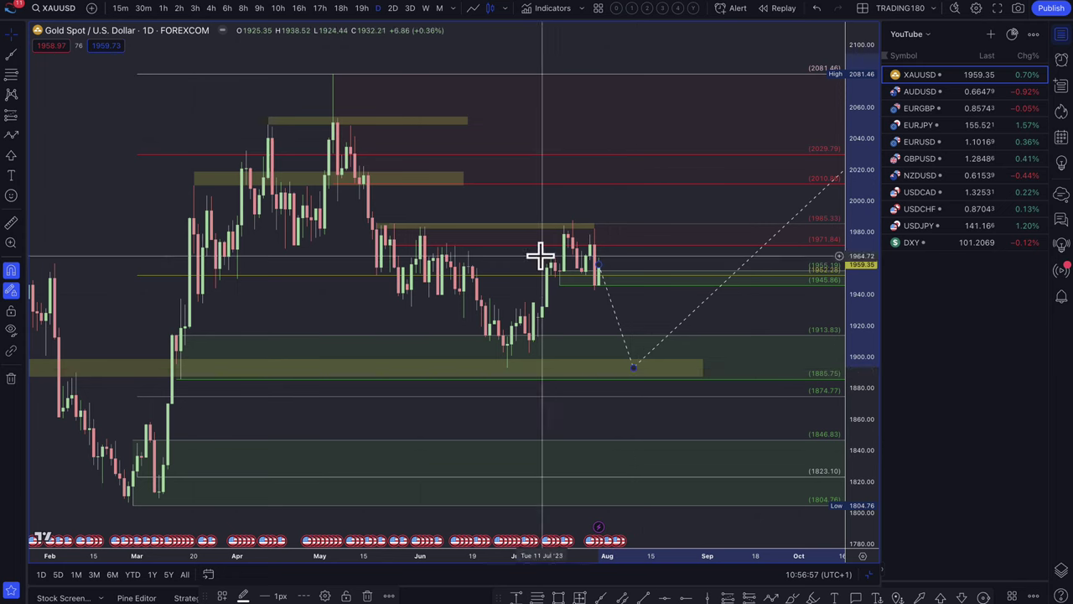
# Step: Draw a dashed bullish path from the latest gold candle at about 1959 up to about 2032 on 22 August
pyautogui.click(13, 137)
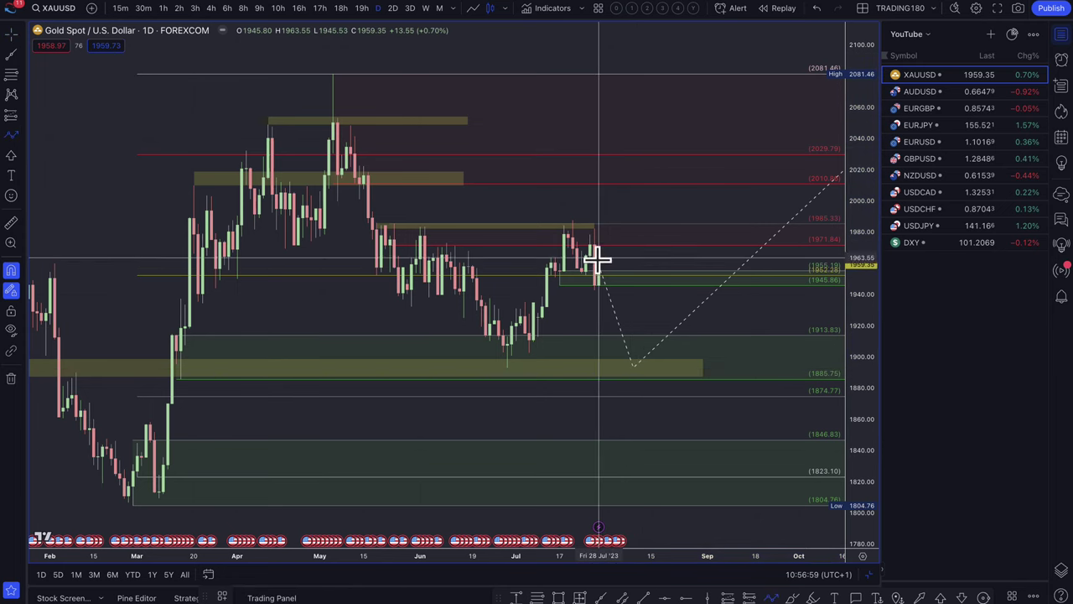
pyautogui.click(598, 265)
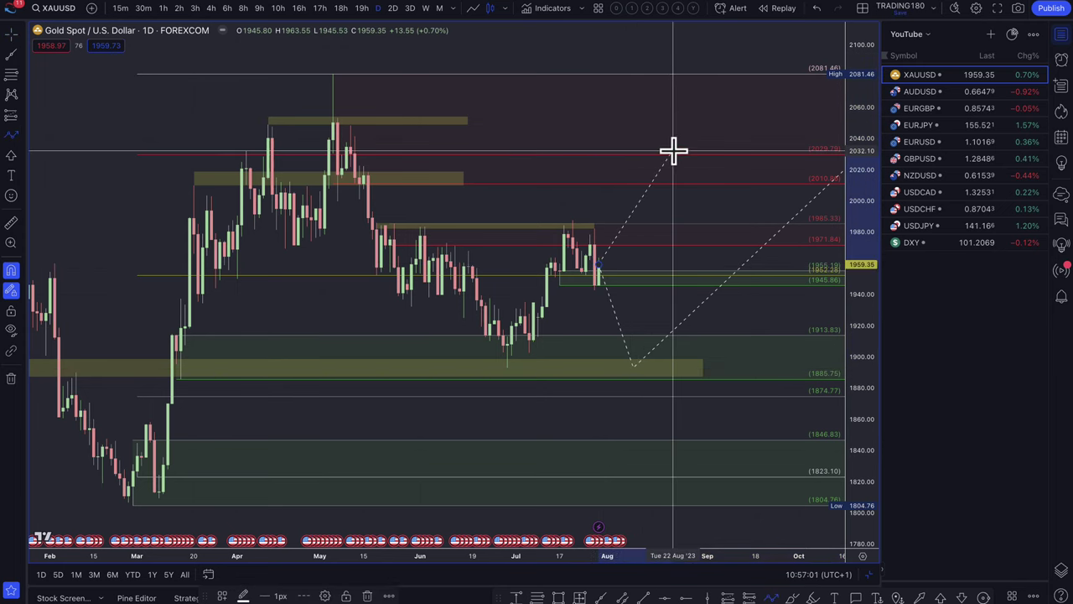
pyautogui.click(673, 150)
pyautogui.scroll(5, 595, 233)
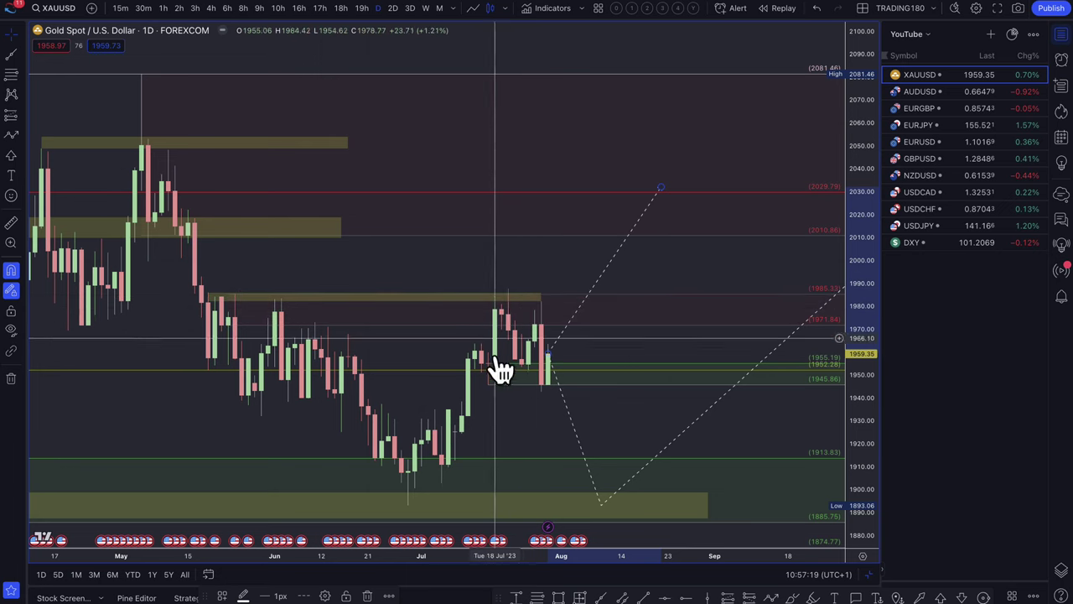
pyautogui.scroll(-3, 505, 374)
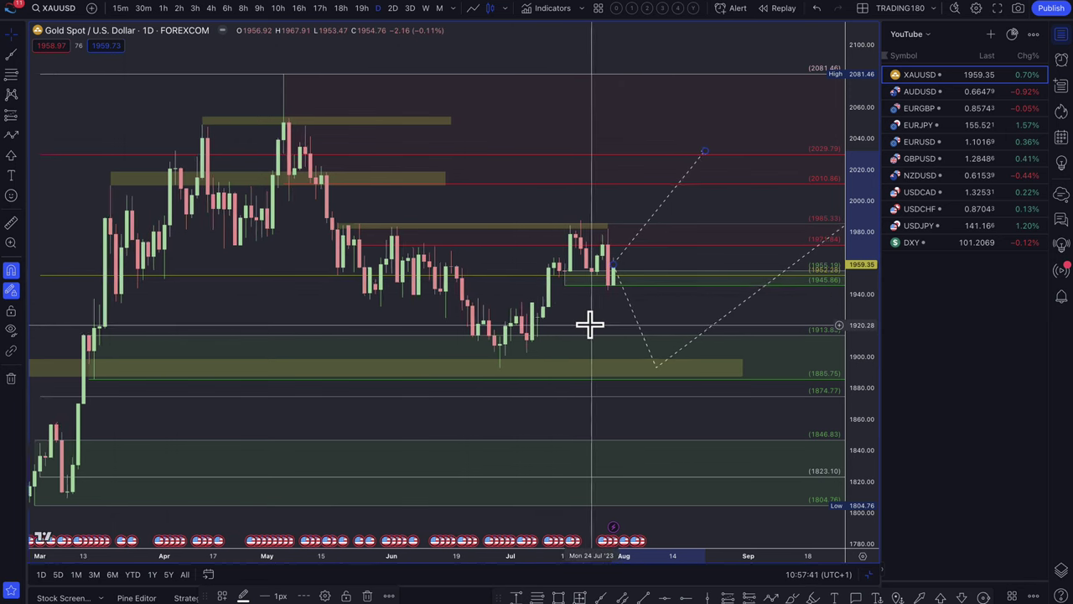
pyautogui.moveTo(588, 319); pyautogui.dragTo(606, 307)
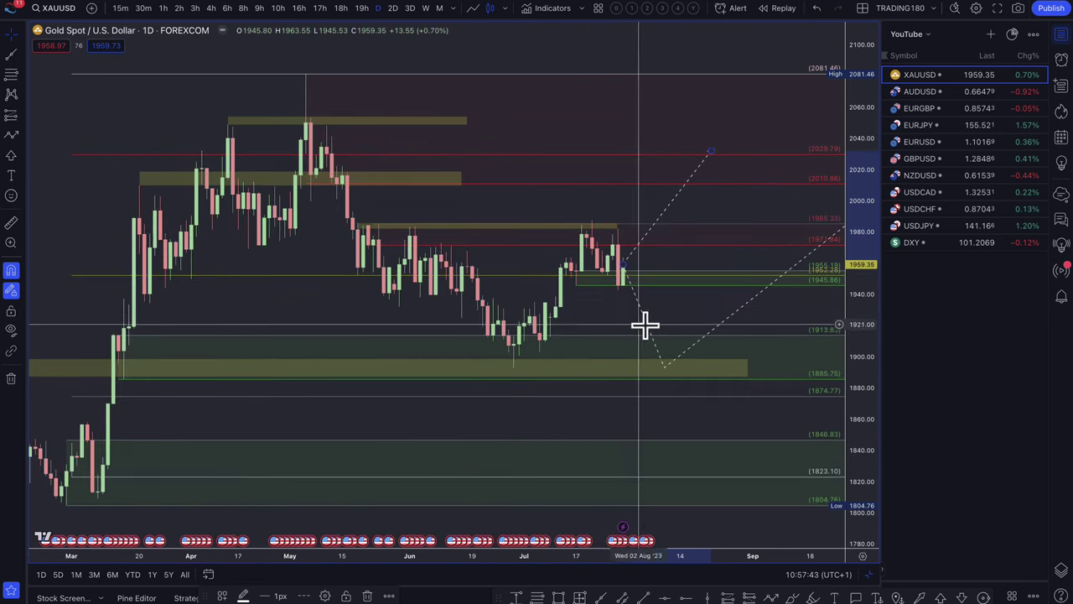